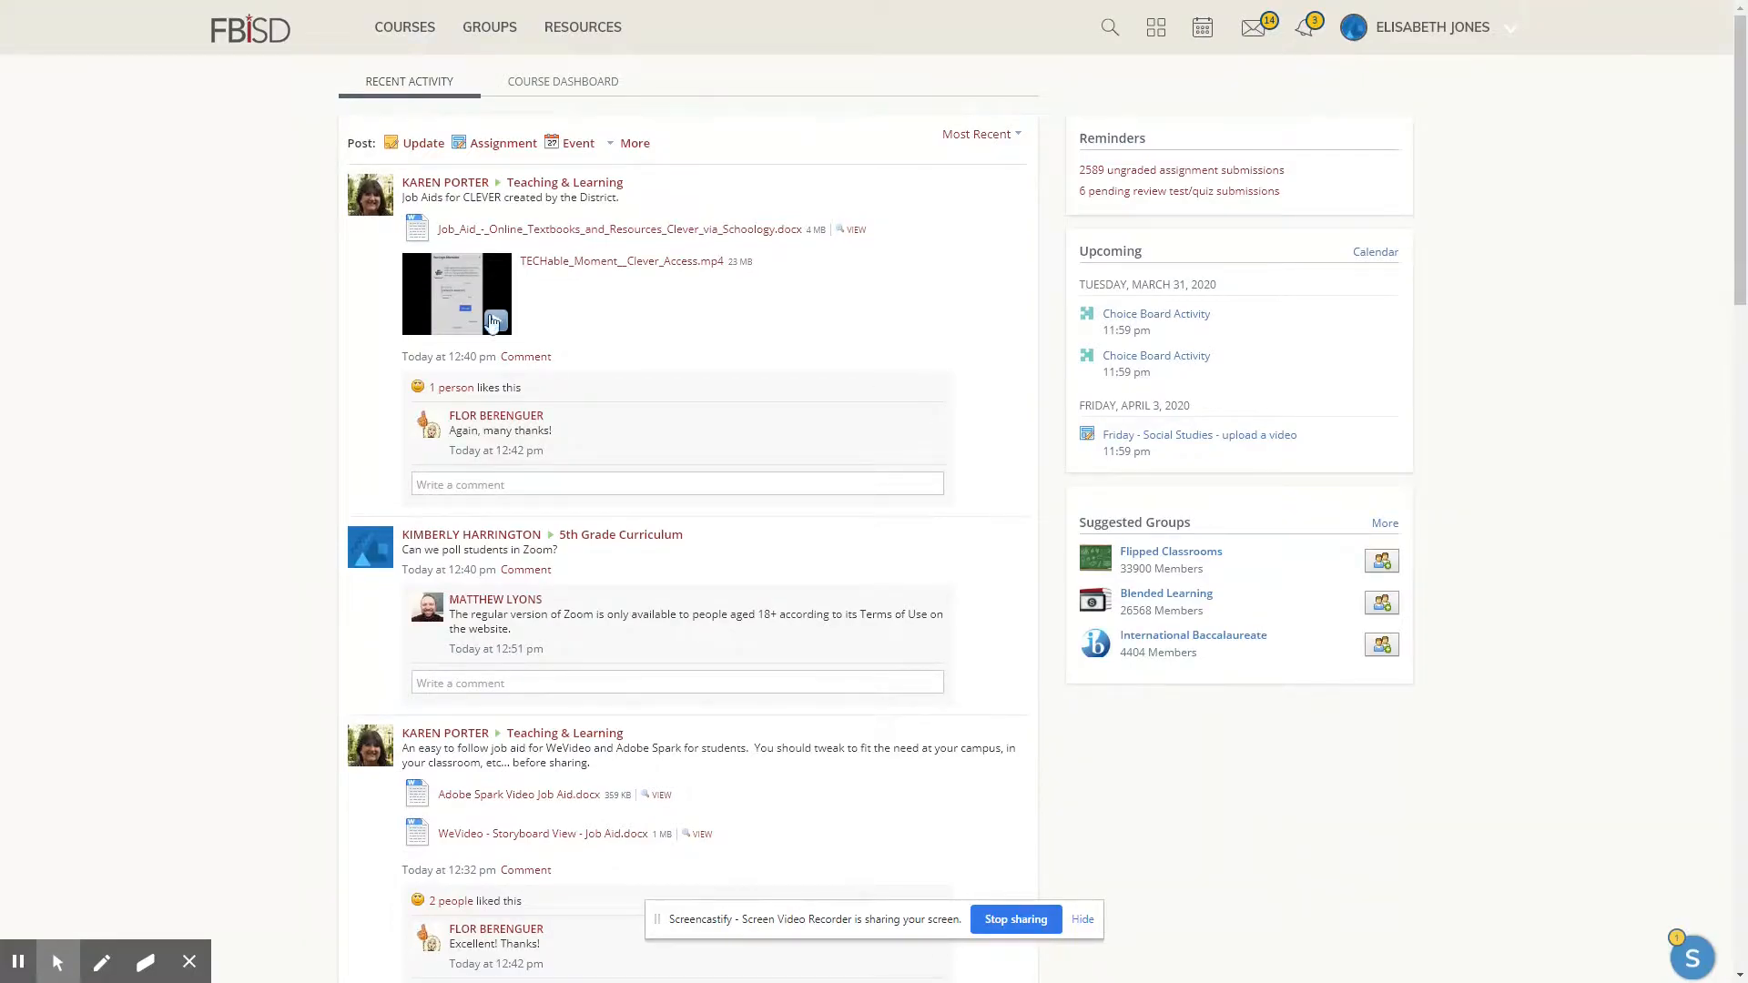
# Open the Personal Narrative rubric in the personal resources, review its criteria through Revising, and save it.
pyautogui.click(598, 30)
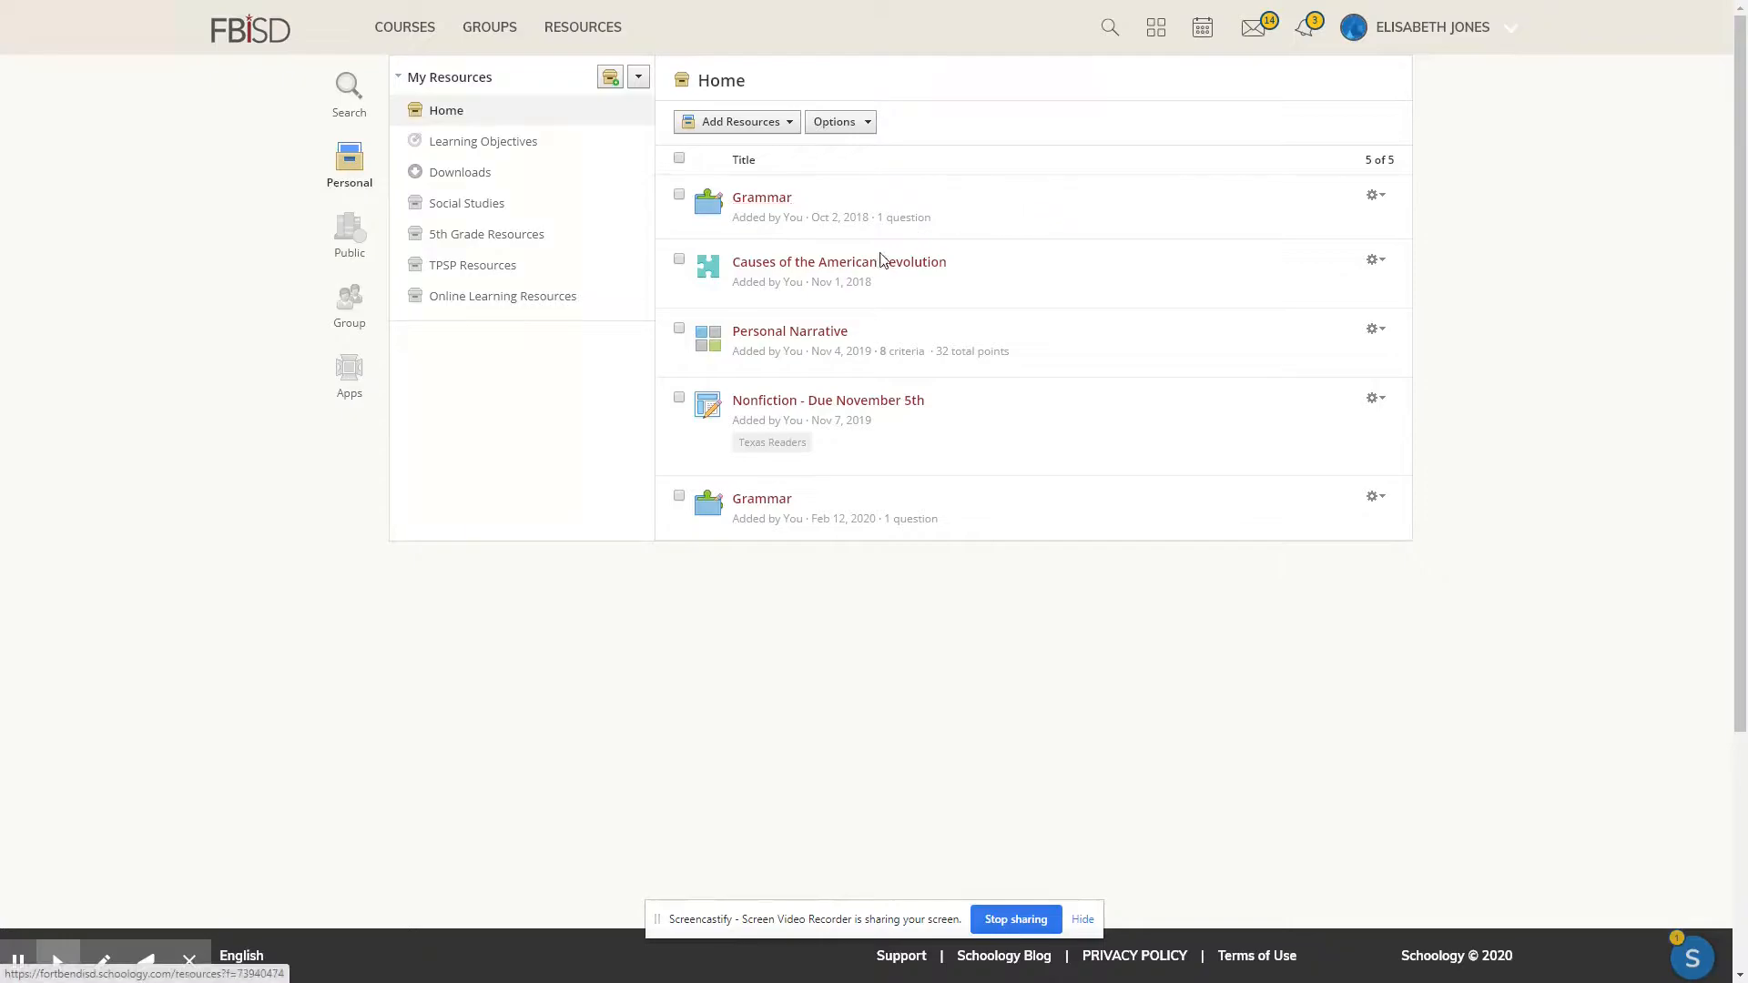
pyautogui.click(796, 333)
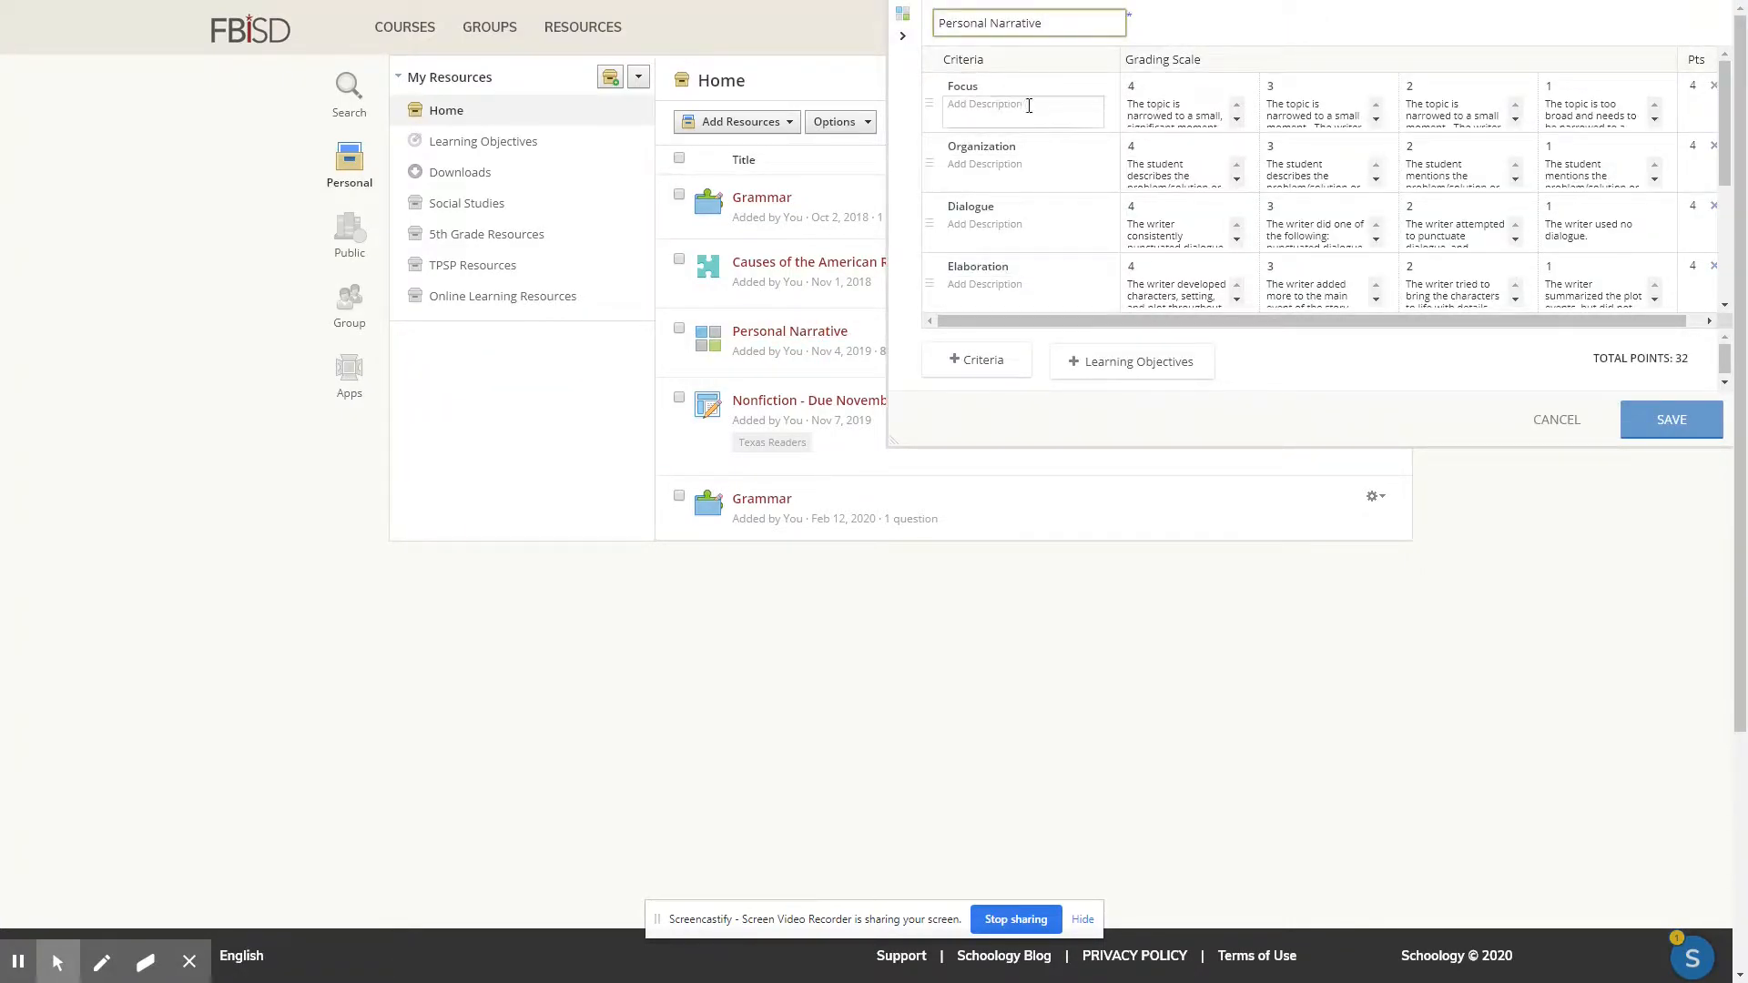
pyautogui.scroll(-4, 1050, 264)
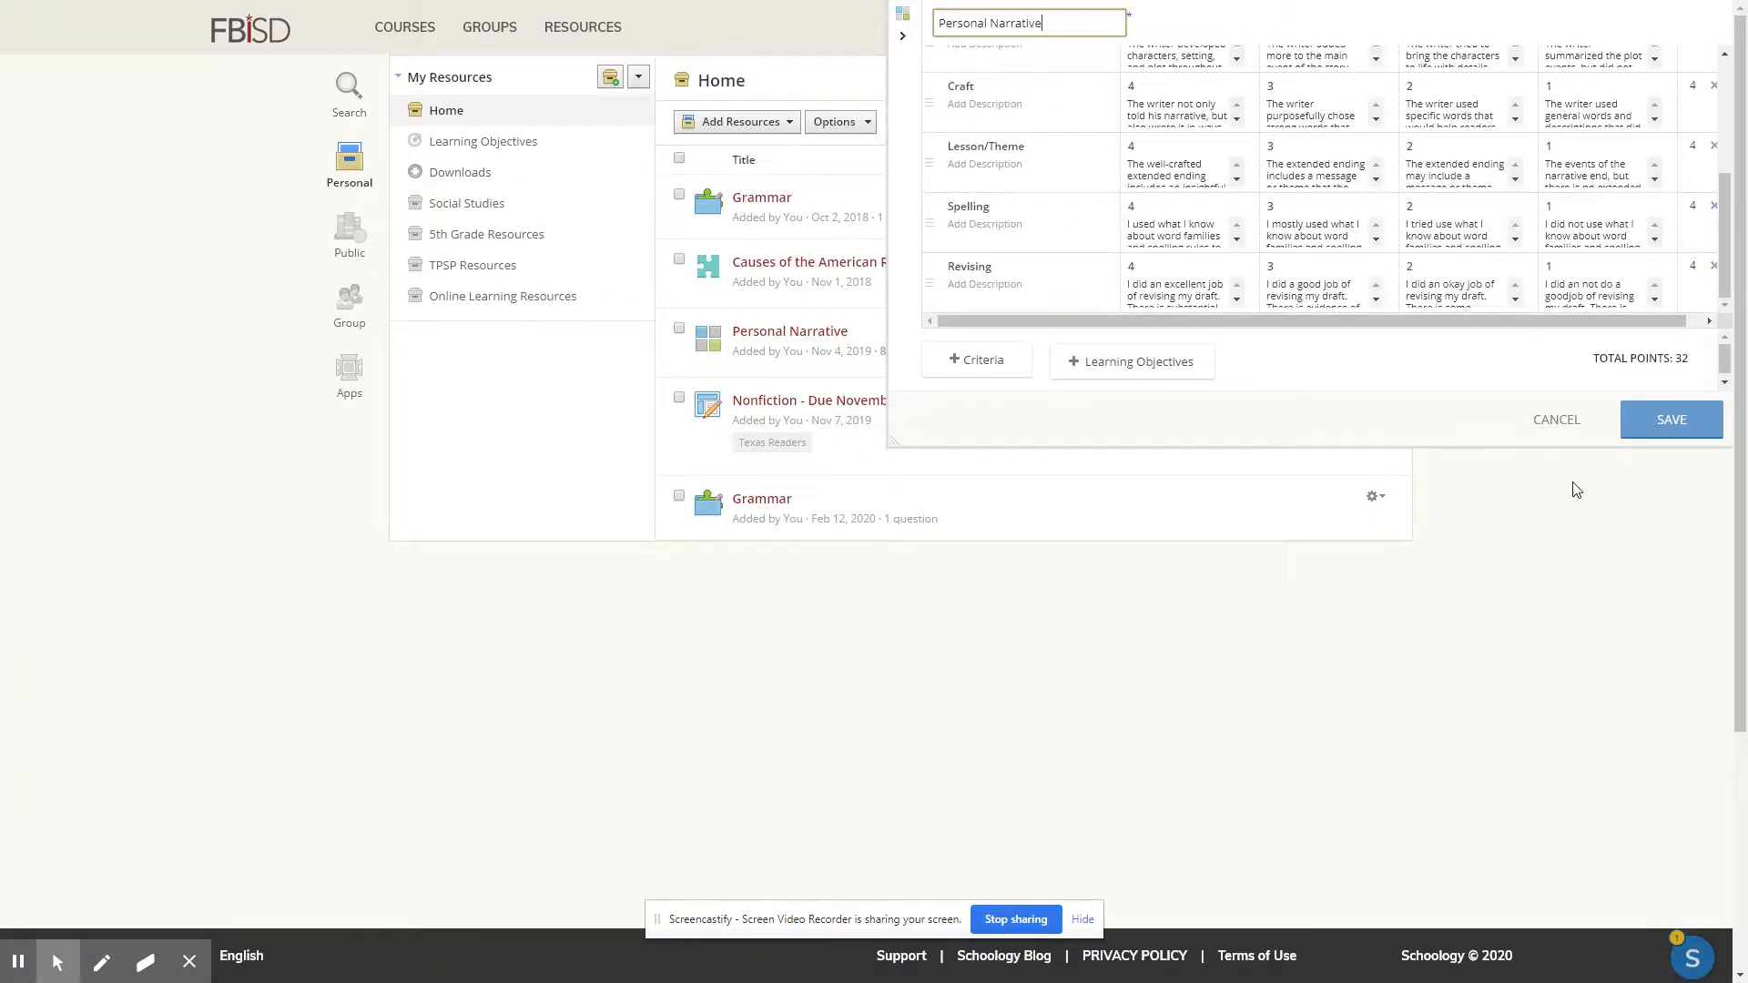
pyautogui.click(1665, 425)
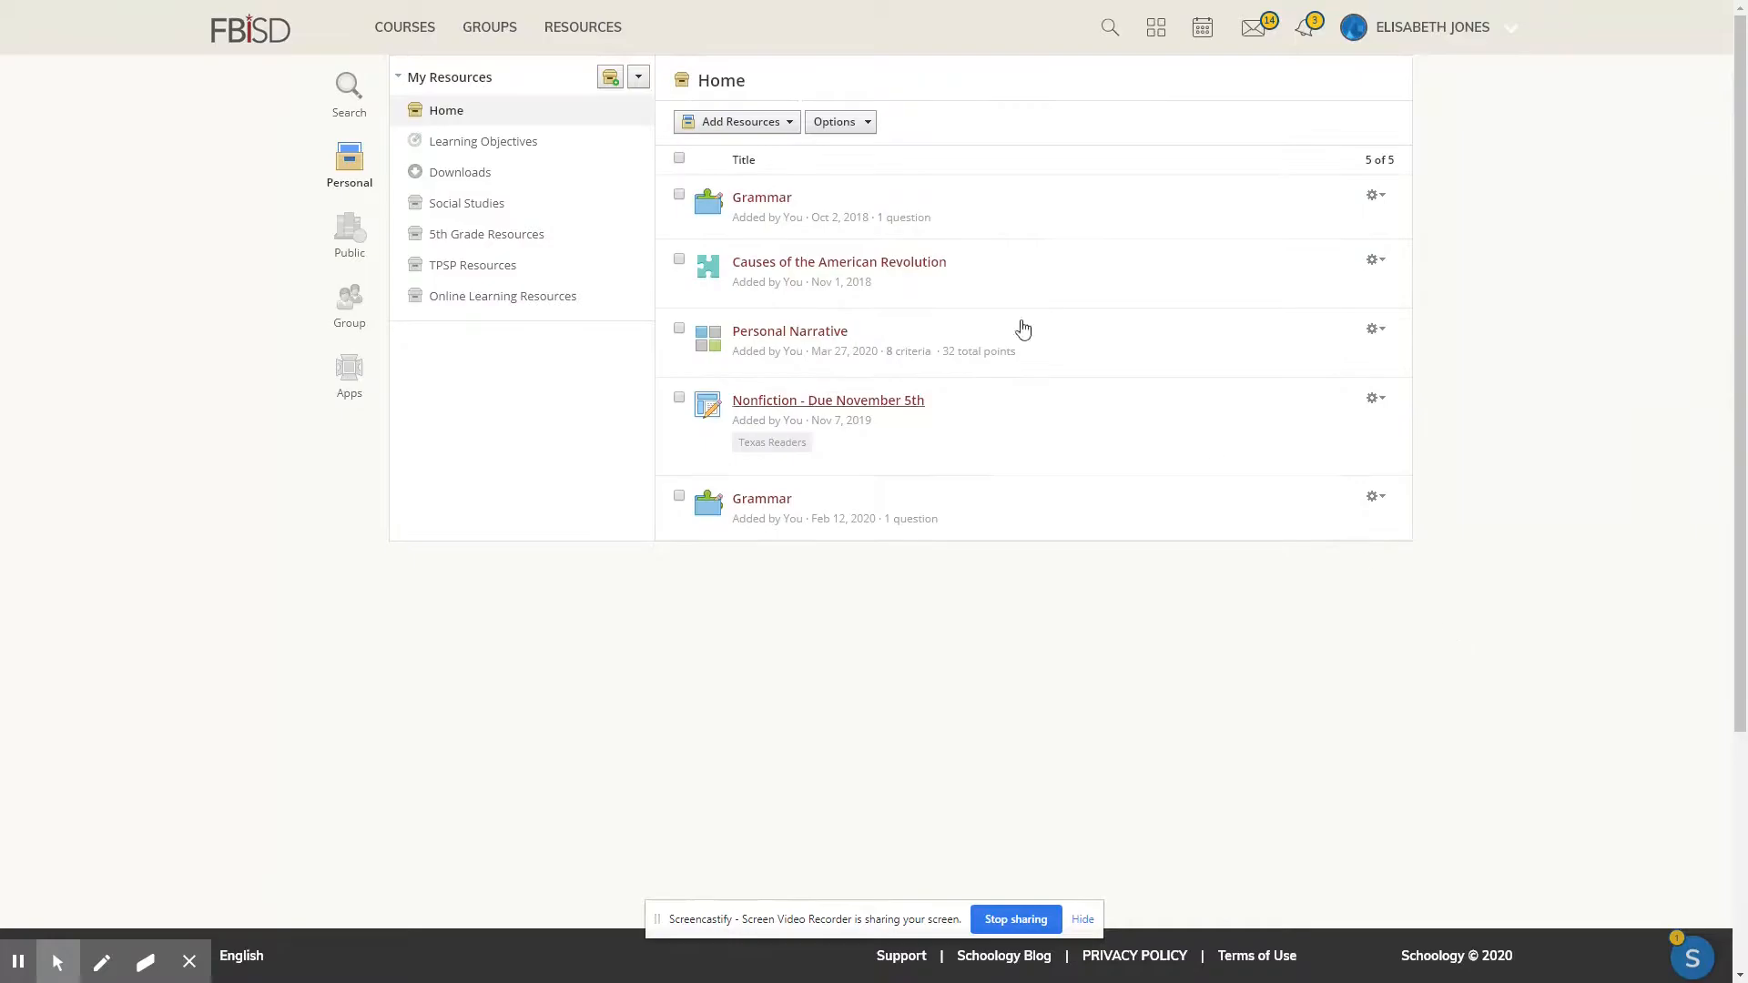
pyautogui.click(789, 125)
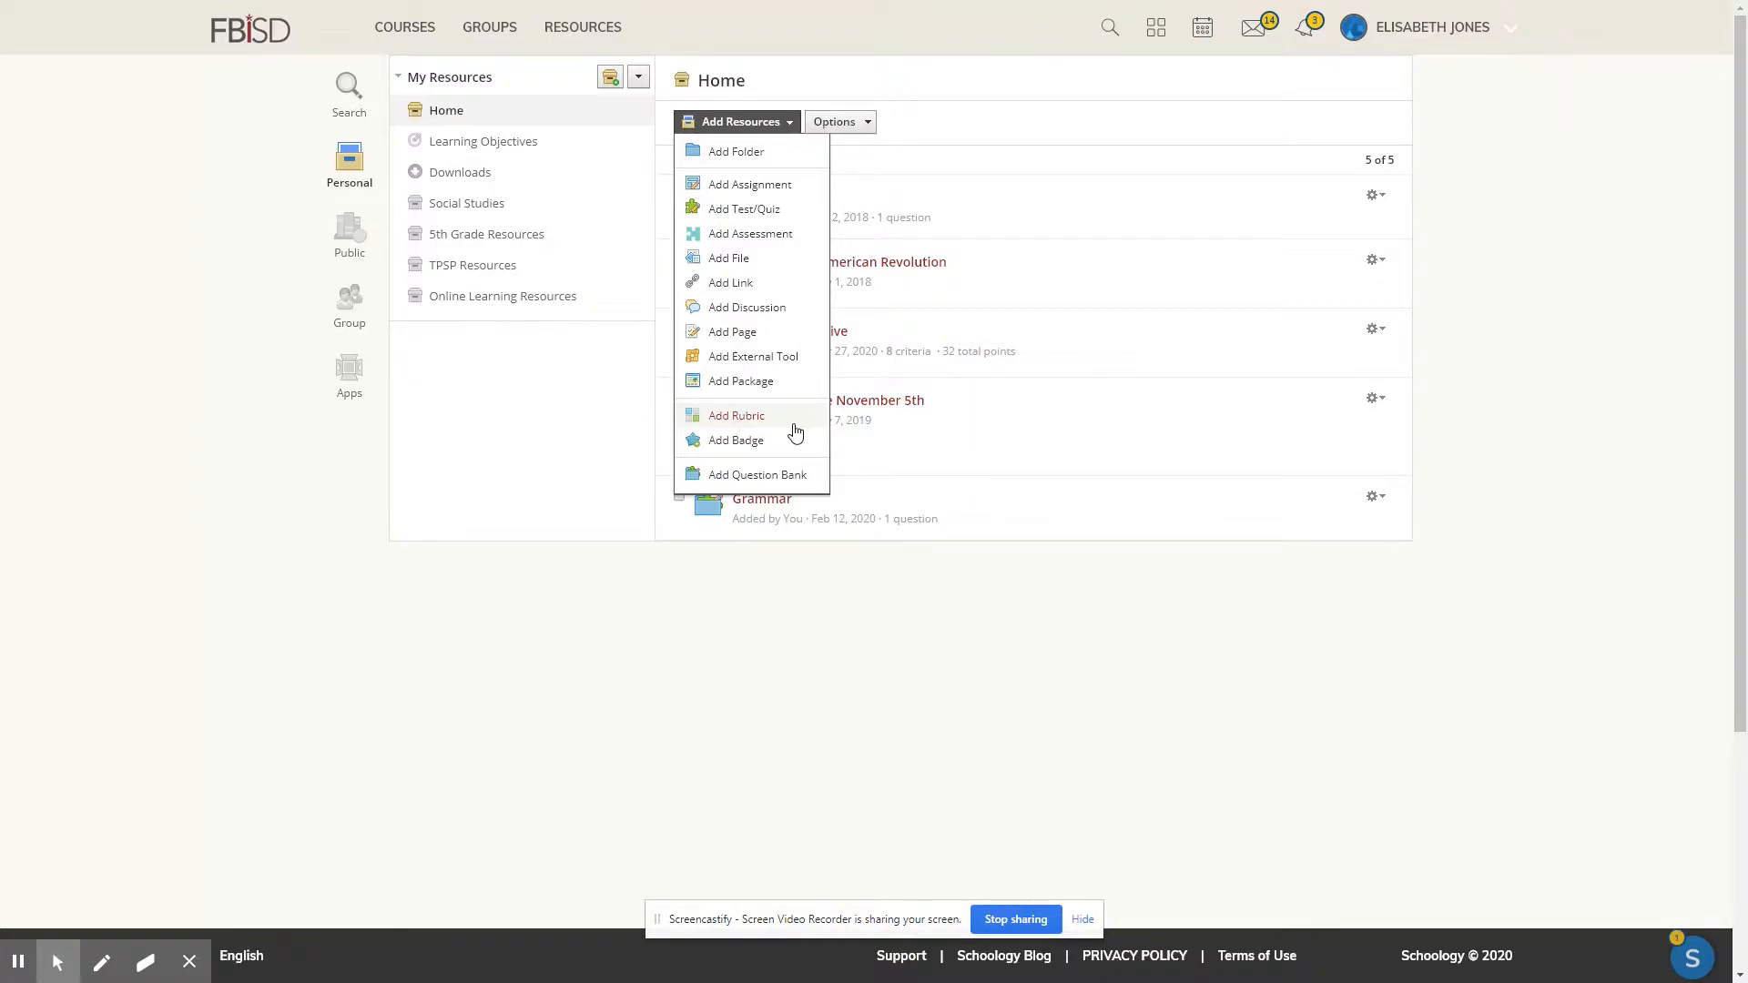
pyautogui.moveTo(810, 217); pyautogui.dragTo(873, 219)
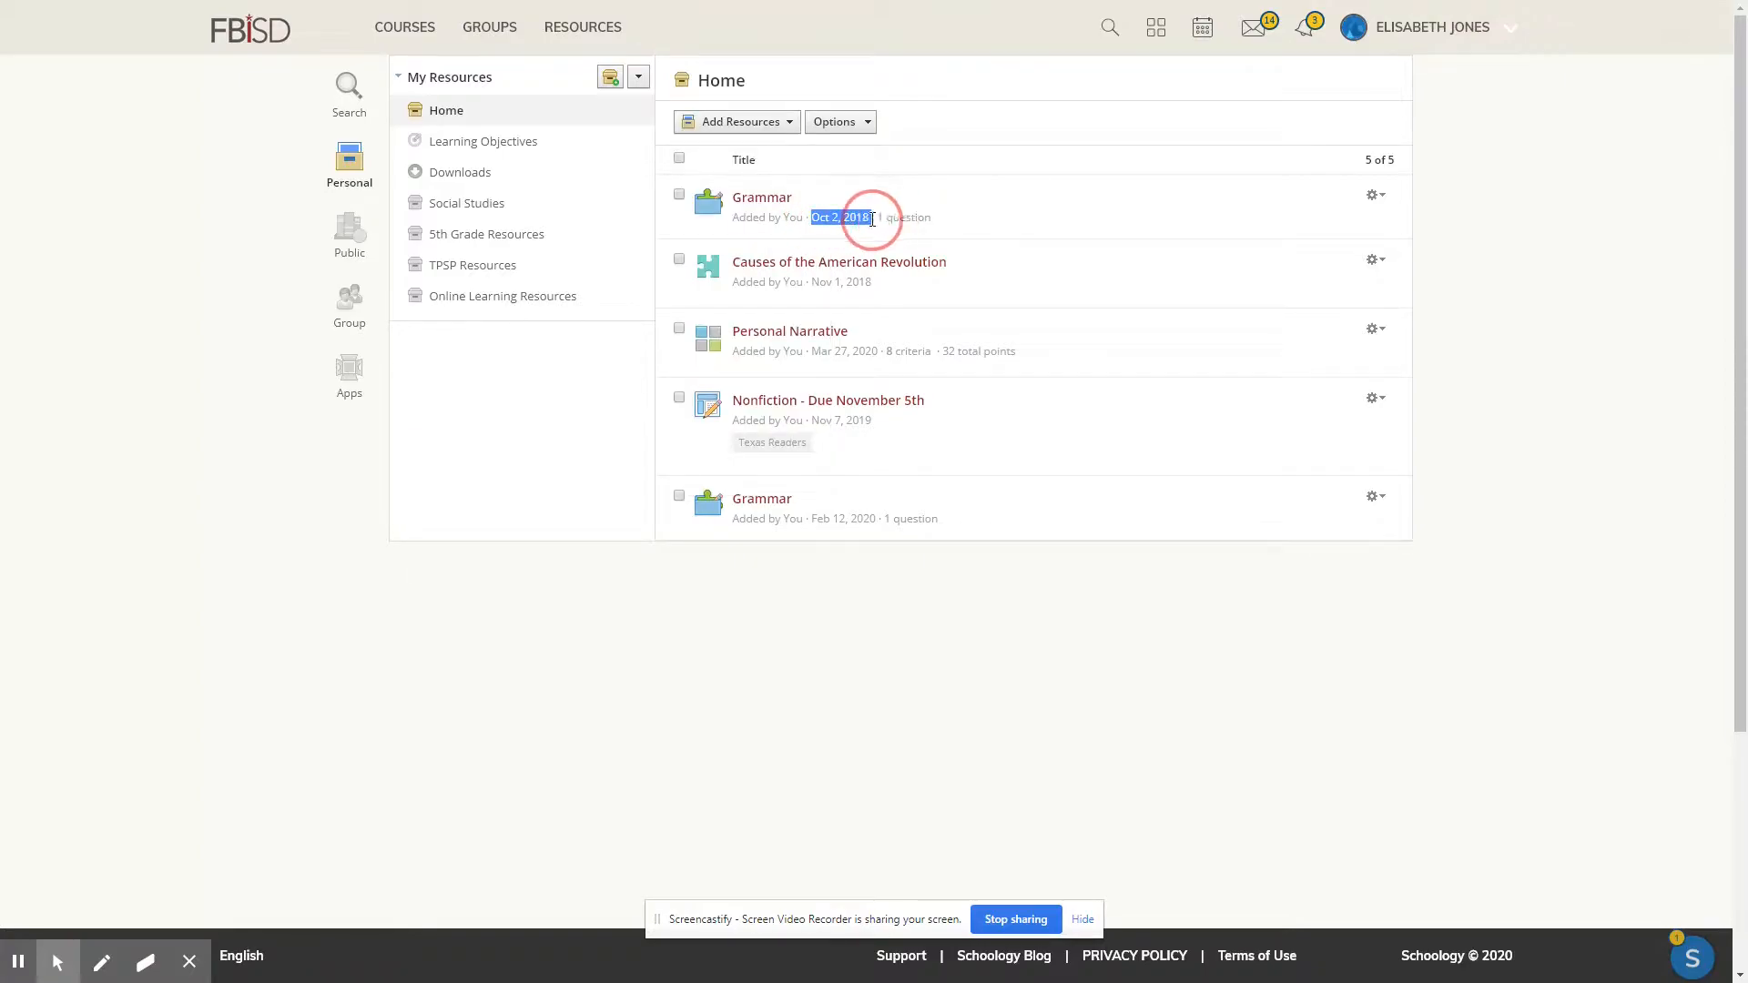
pyautogui.click(1145, 669)
# Start adding learning objectives and browse Common Core, English Language Arts/Literacy (2010), Grade 5 down to CCSS.ELA-Literacy.RL.5.
pyautogui.click(528, 141)
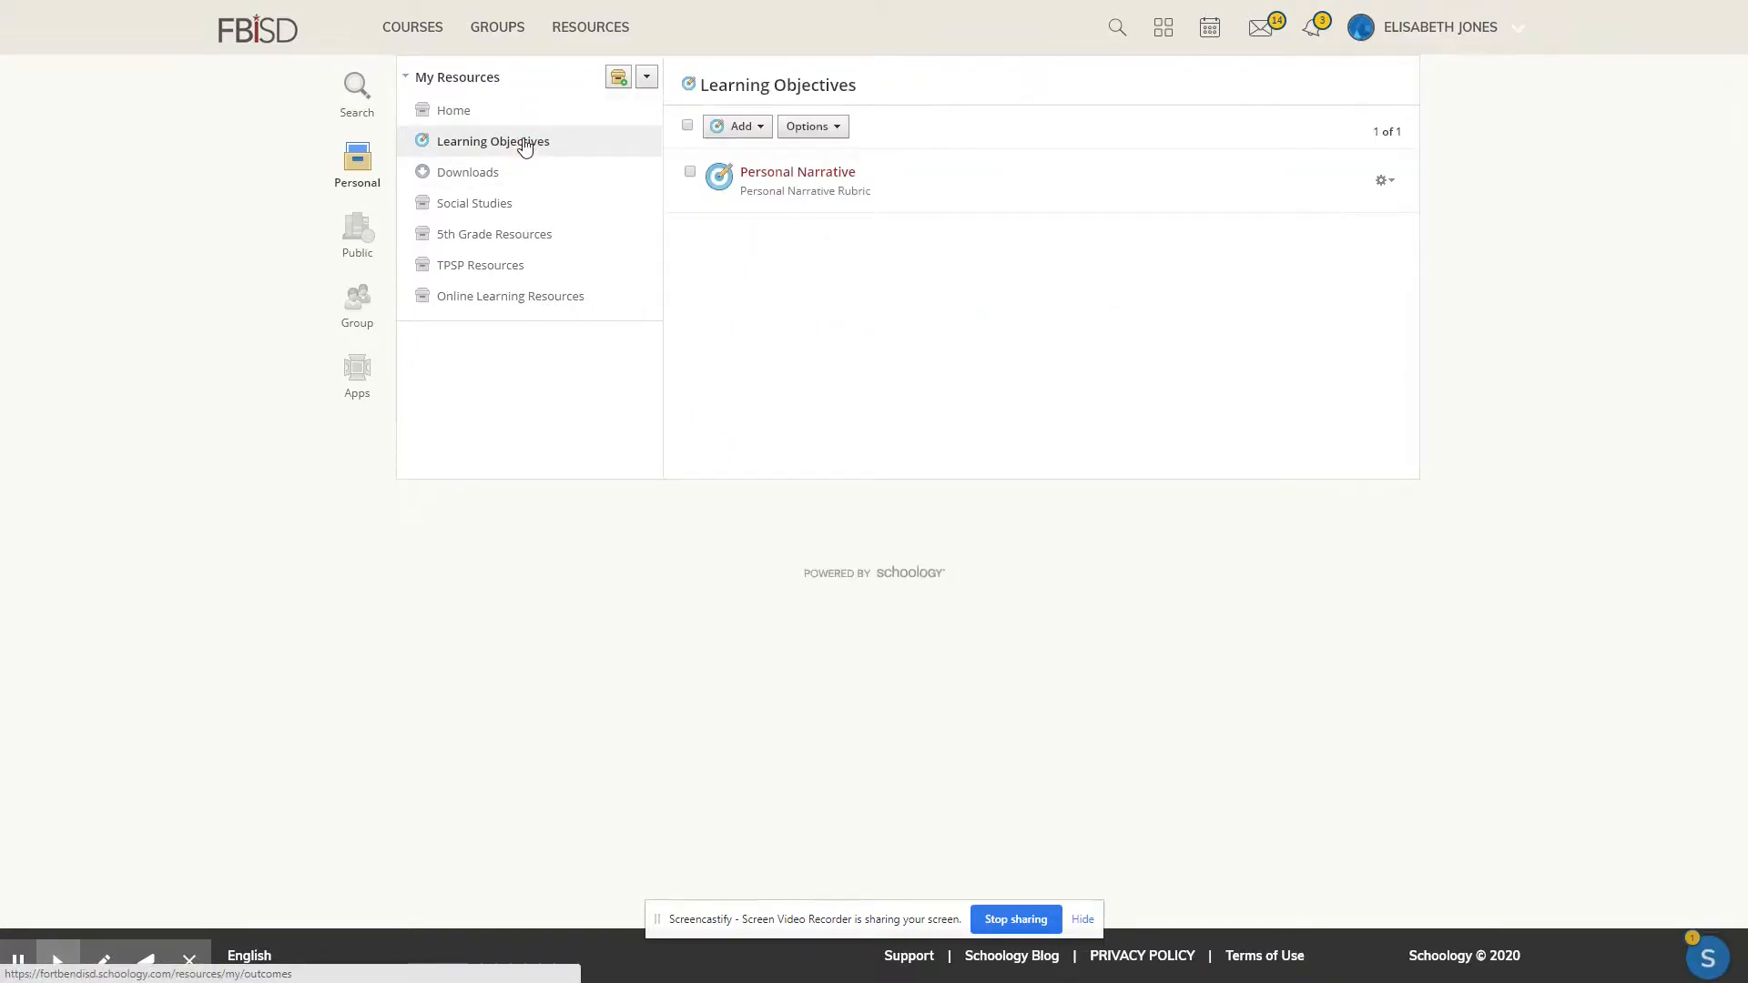
pyautogui.click(761, 135)
pyautogui.click(813, 216)
pyautogui.click(695, 480)
pyautogui.scroll(-15, 722, 406)
pyautogui.scroll(14, 743, 394)
pyautogui.click(668, 249)
pyautogui.click(637, 282)
pyautogui.click(642, 281)
pyautogui.click(642, 279)
pyautogui.click(643, 250)
pyautogui.click(660, 324)
pyautogui.click(666, 286)
pyautogui.click(663, 446)
pyautogui.click(692, 283)
pyautogui.click(700, 286)
pyautogui.click(702, 290)
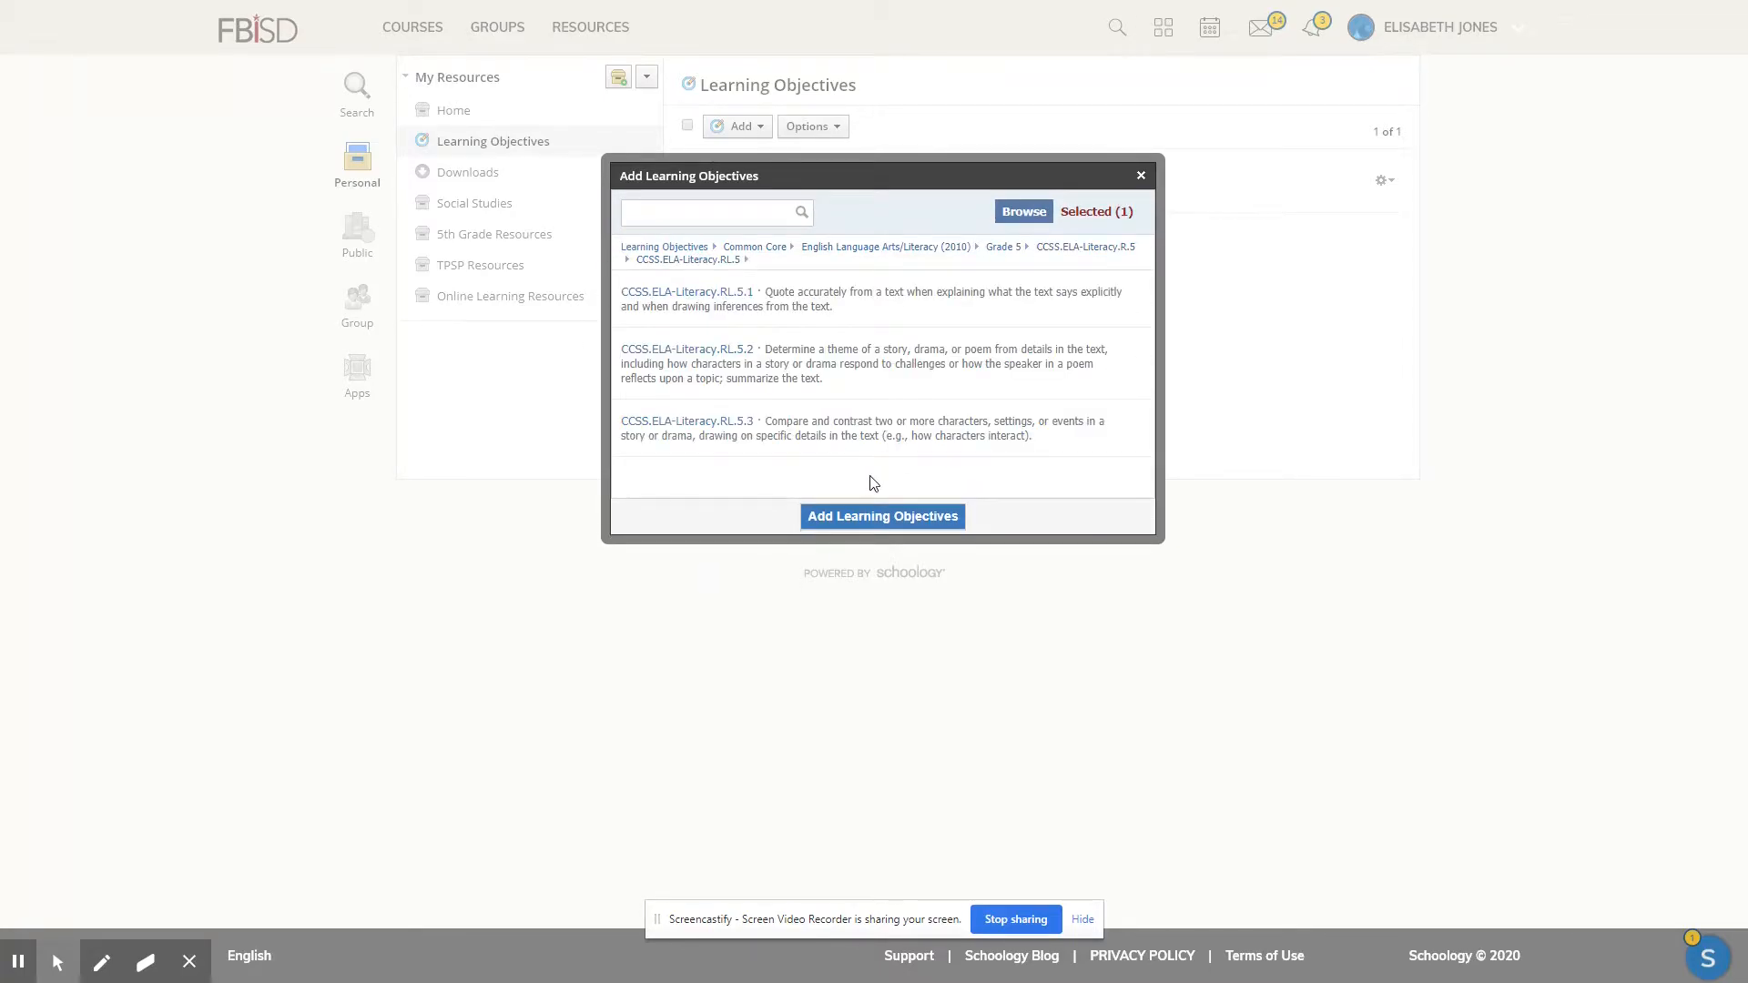
# Search all learning objectives for TEKS.
pyautogui.click(664, 247)
pyautogui.click(644, 215)
pyautogui.write('TEKS')
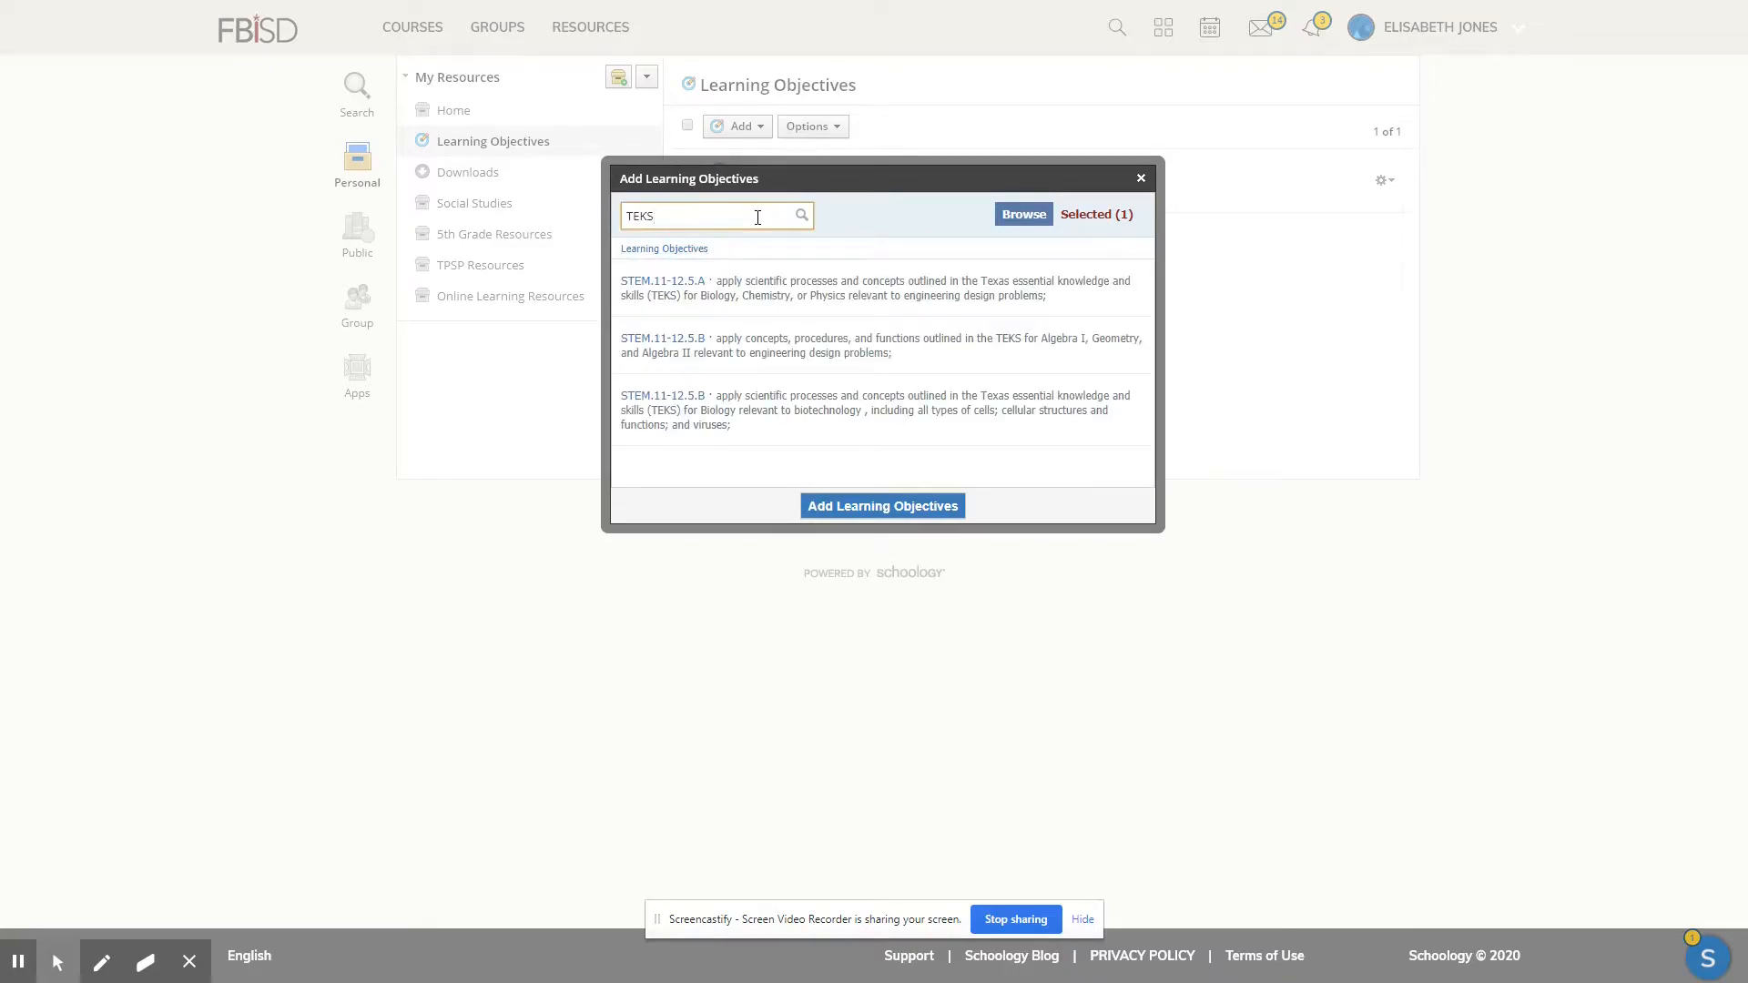
# Browse the Texas state standards to Essential Knowledge and Skills, English Language Arts and Reading (2017), pick a grade's objectives, and add them.
pyautogui.click(675, 250)
pyautogui.scroll(-3, 991, 417)
pyautogui.scroll(3, 992, 418)
pyautogui.click(633, 319)
pyautogui.click(664, 248)
pyautogui.scroll(-1, 872, 367)
pyautogui.click(679, 459)
pyautogui.scroll(1, 795, 383)
pyautogui.click(654, 290)
pyautogui.click(710, 285)
pyautogui.click(696, 327)
pyautogui.scroll(-3, 668, 395)
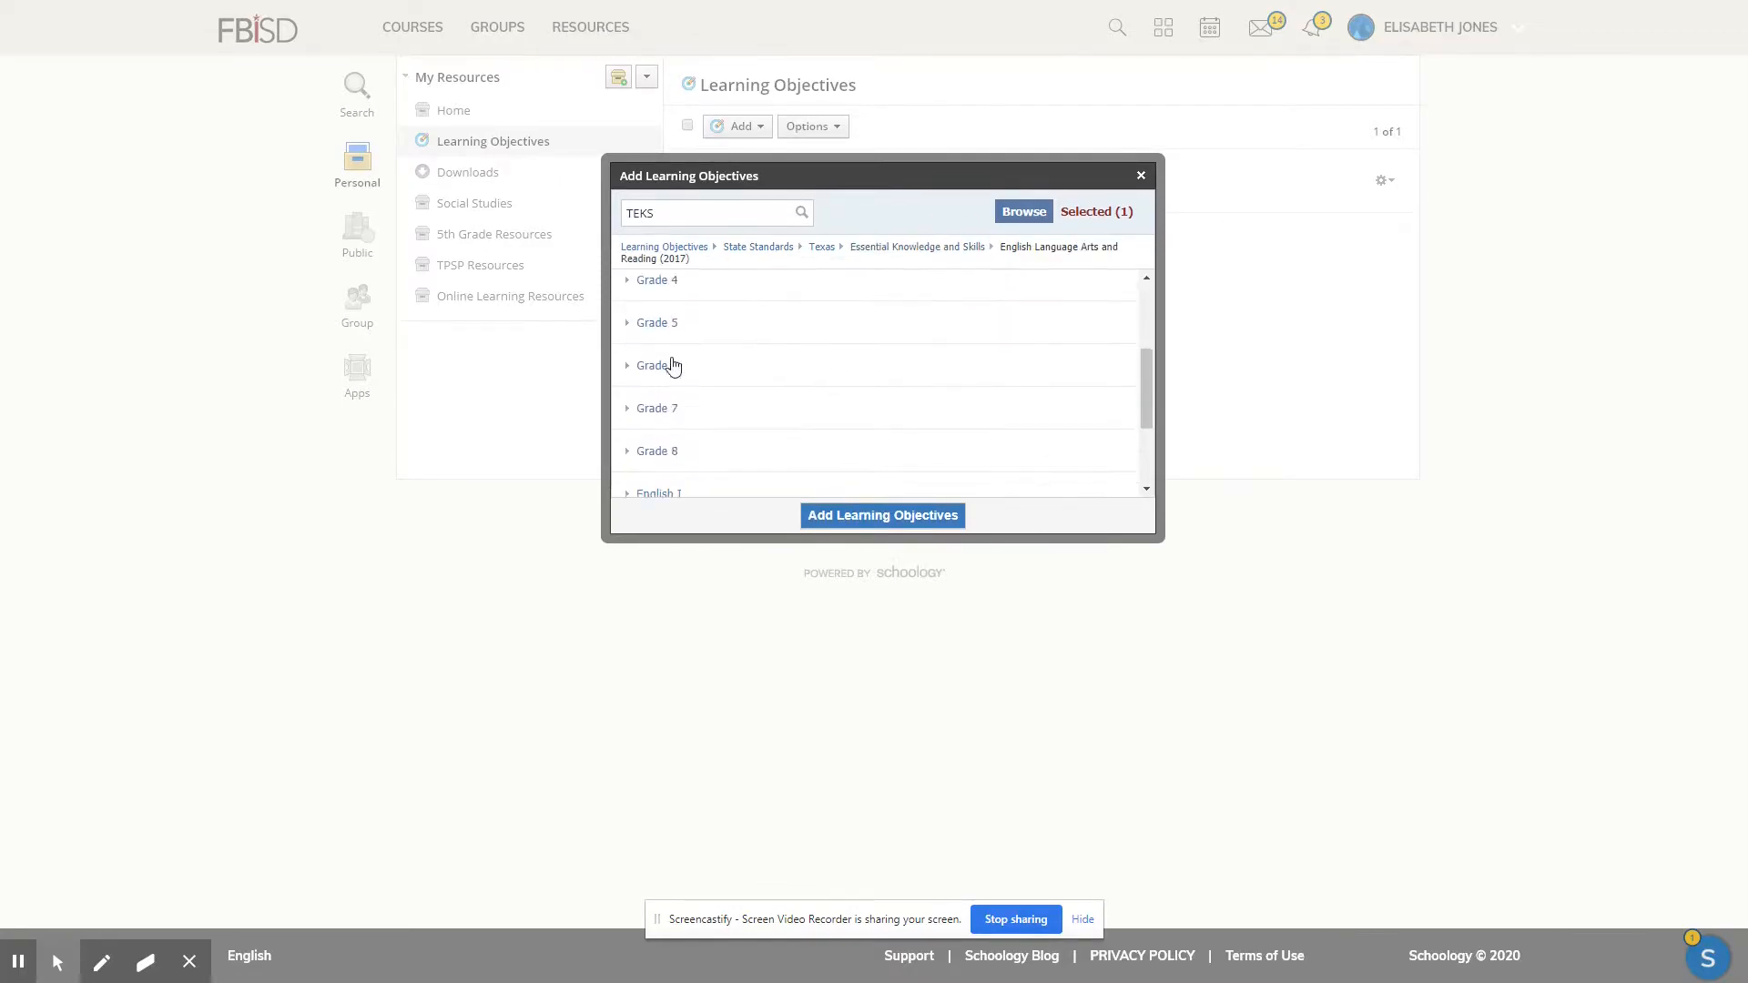
pyautogui.click(668, 397)
pyautogui.click(780, 453)
pyautogui.click(882, 515)
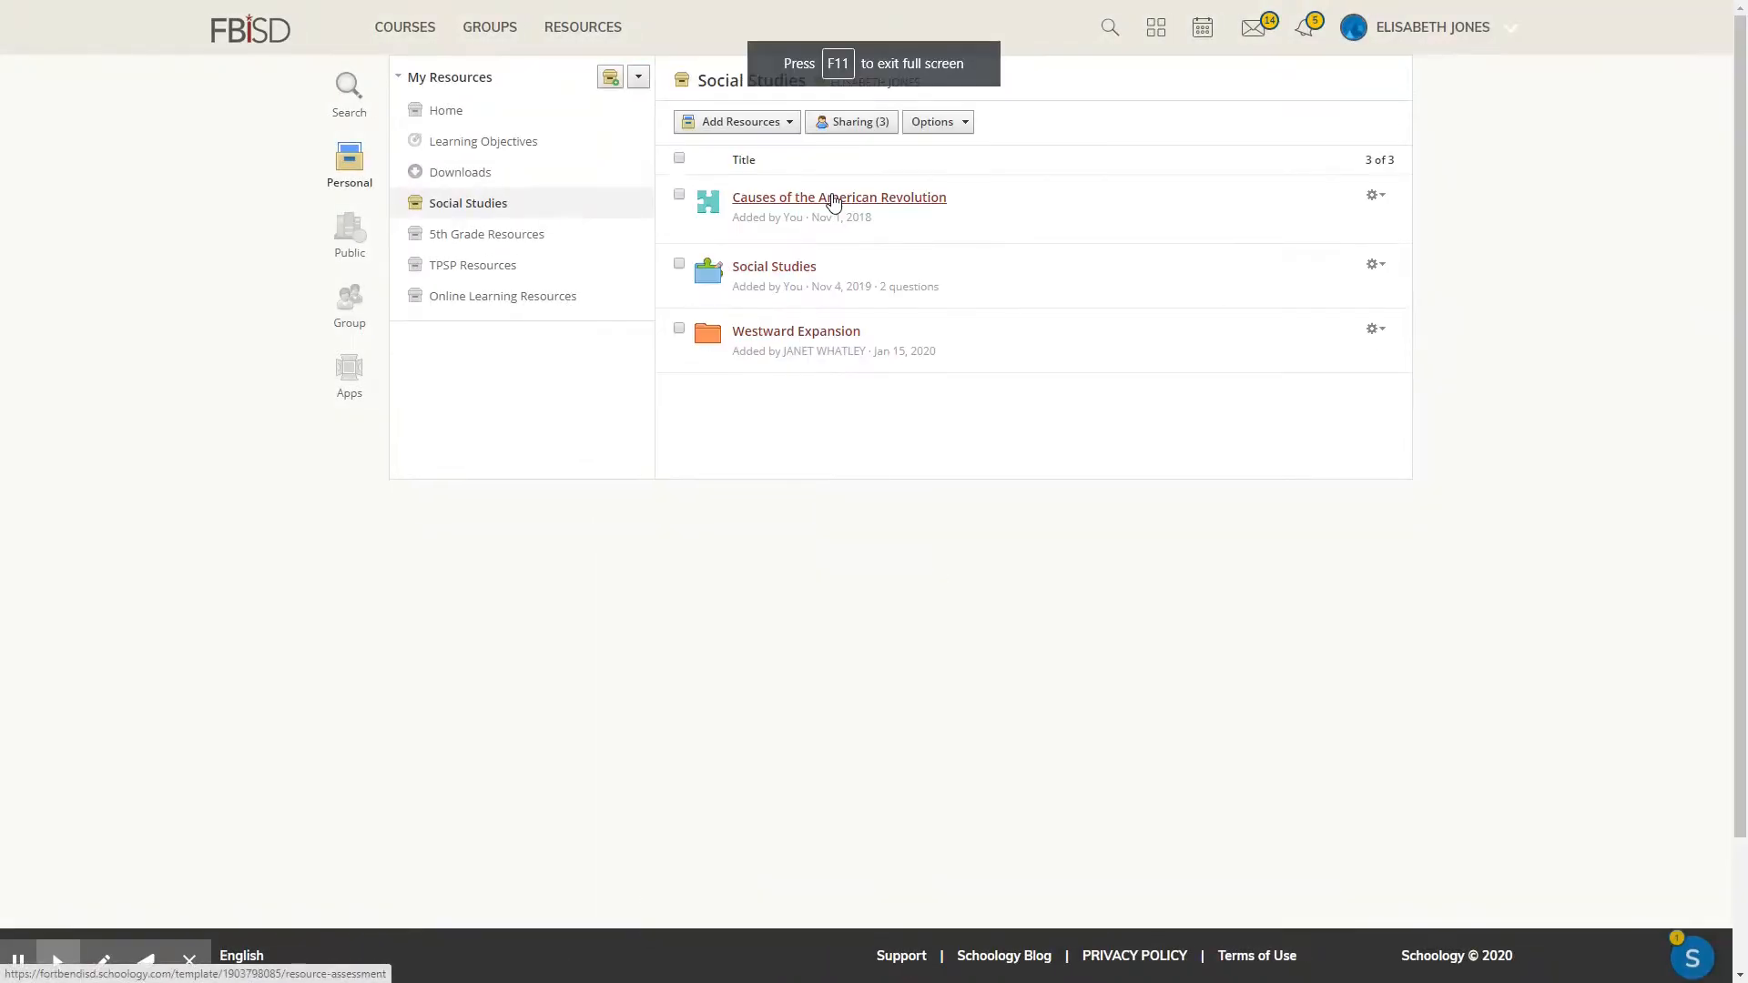
# Create a new resource collection titled Test Collection.
pyautogui.click(610, 78)
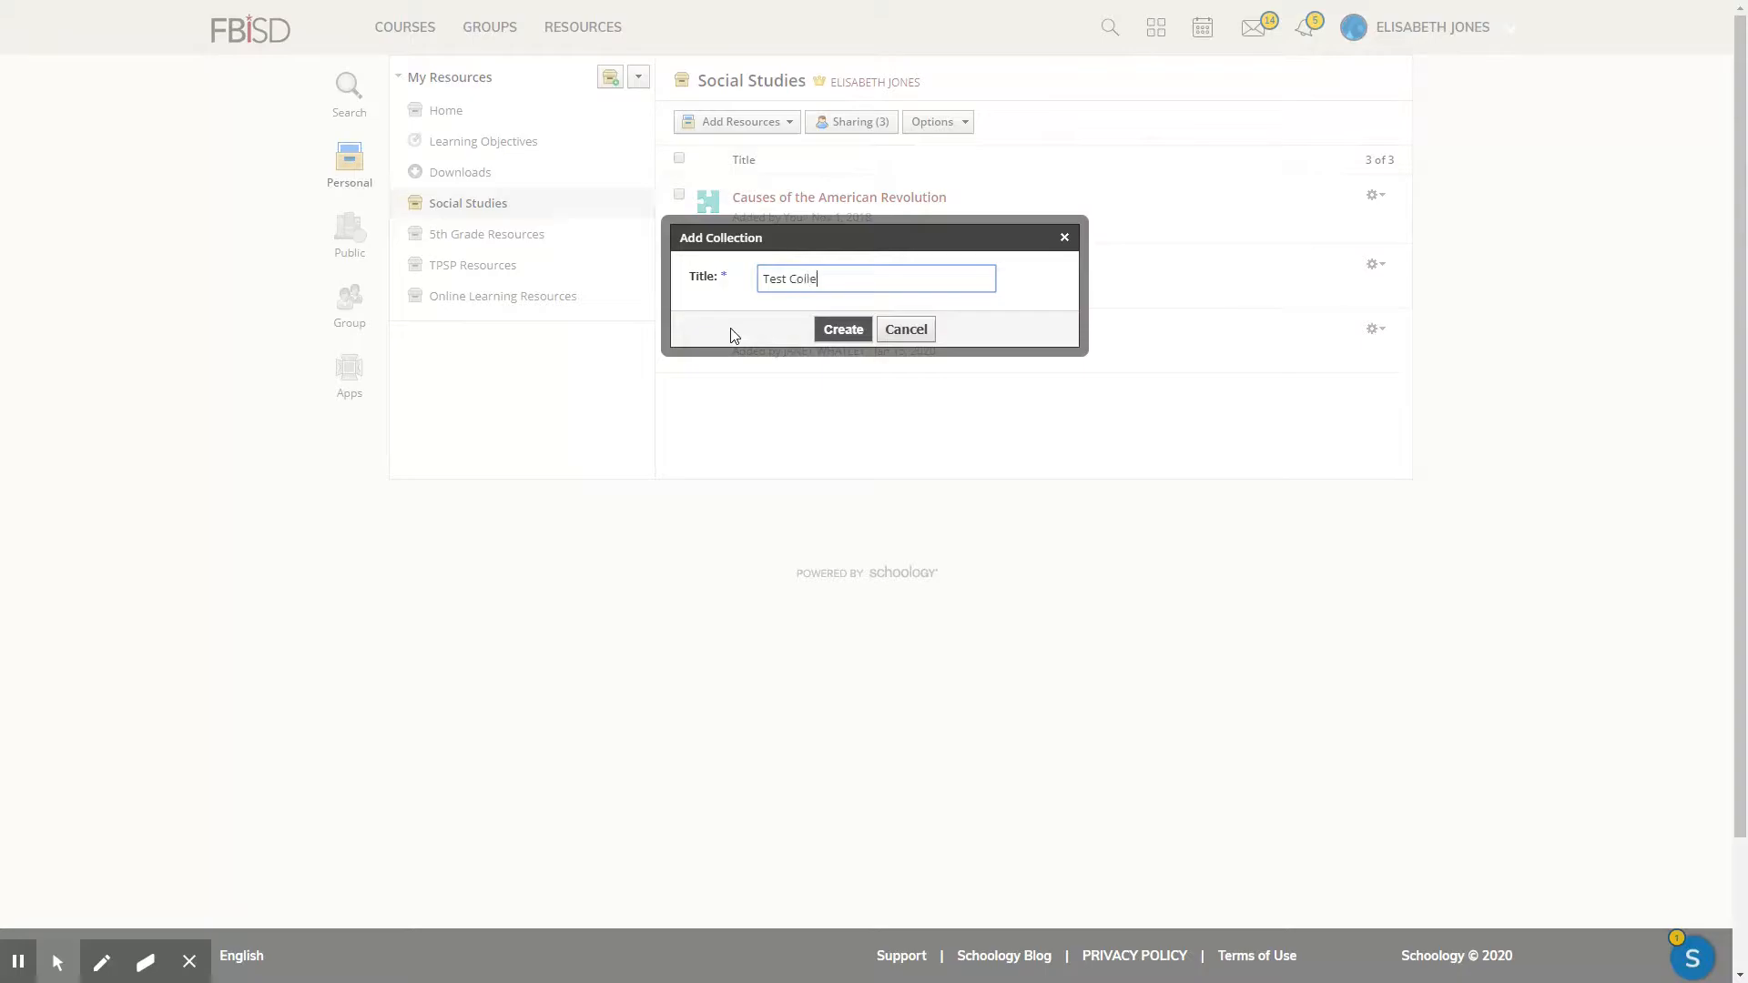
pyautogui.press('Return')
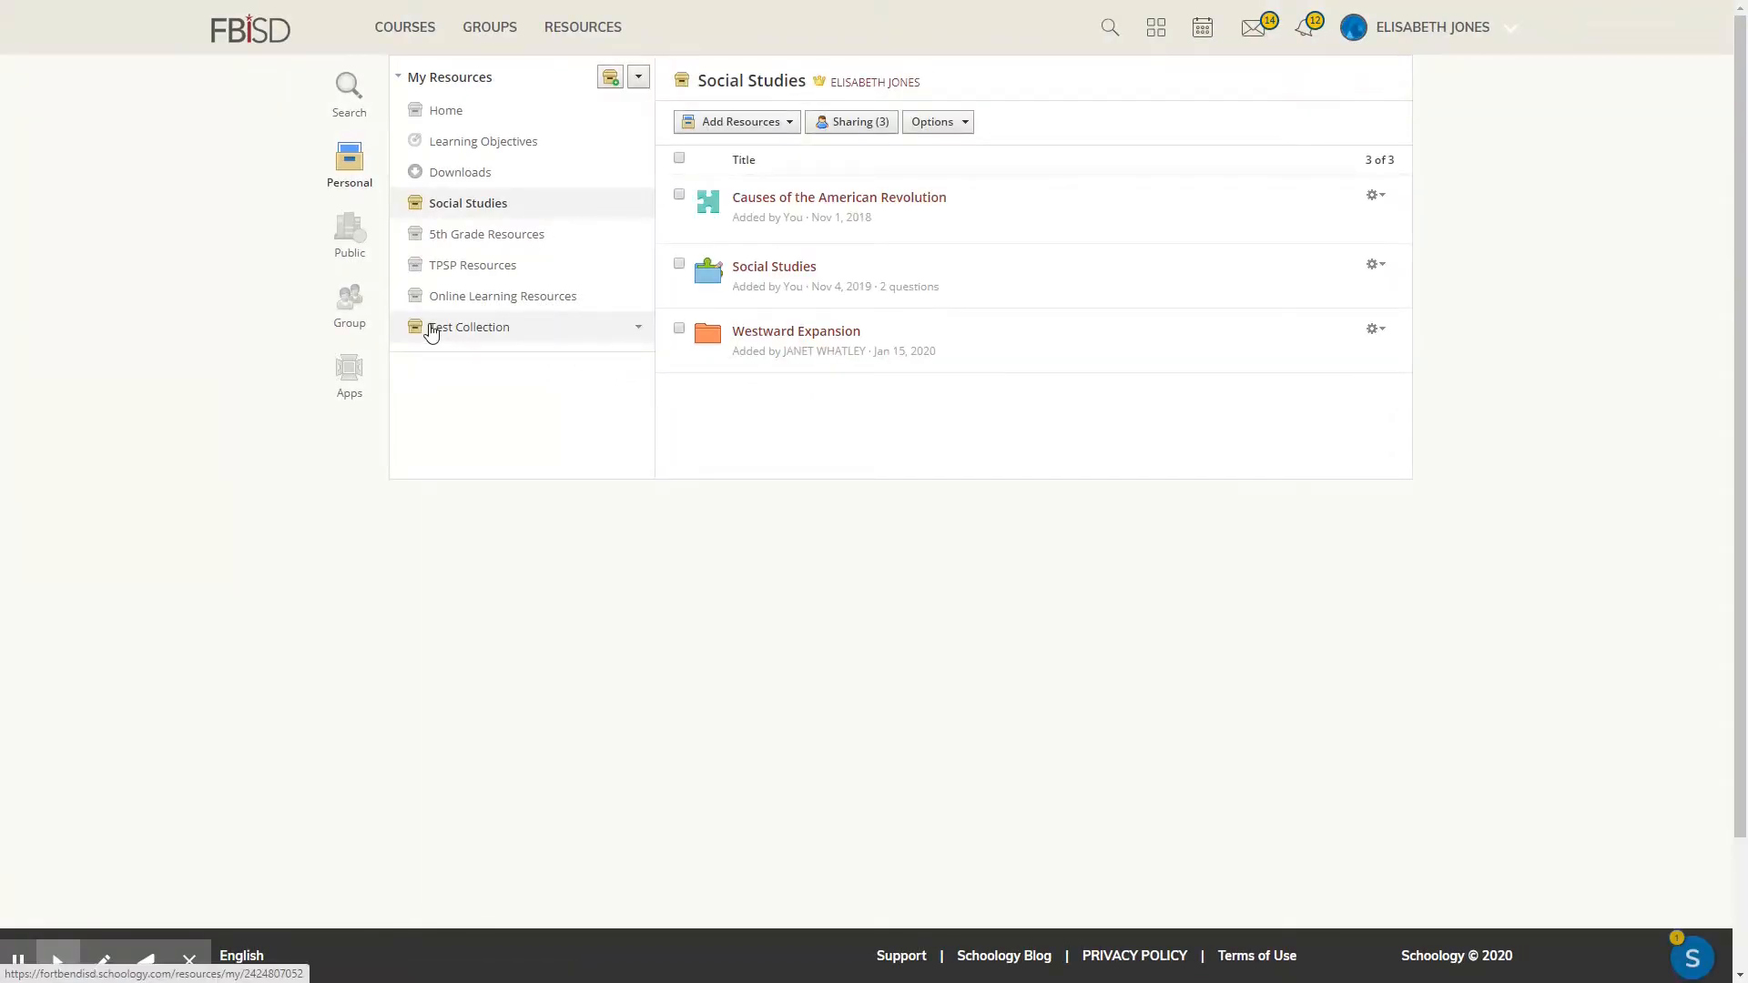
# Try to move Test Collection higher in the order of personal collections, and save the order.
pyautogui.click(638, 76)
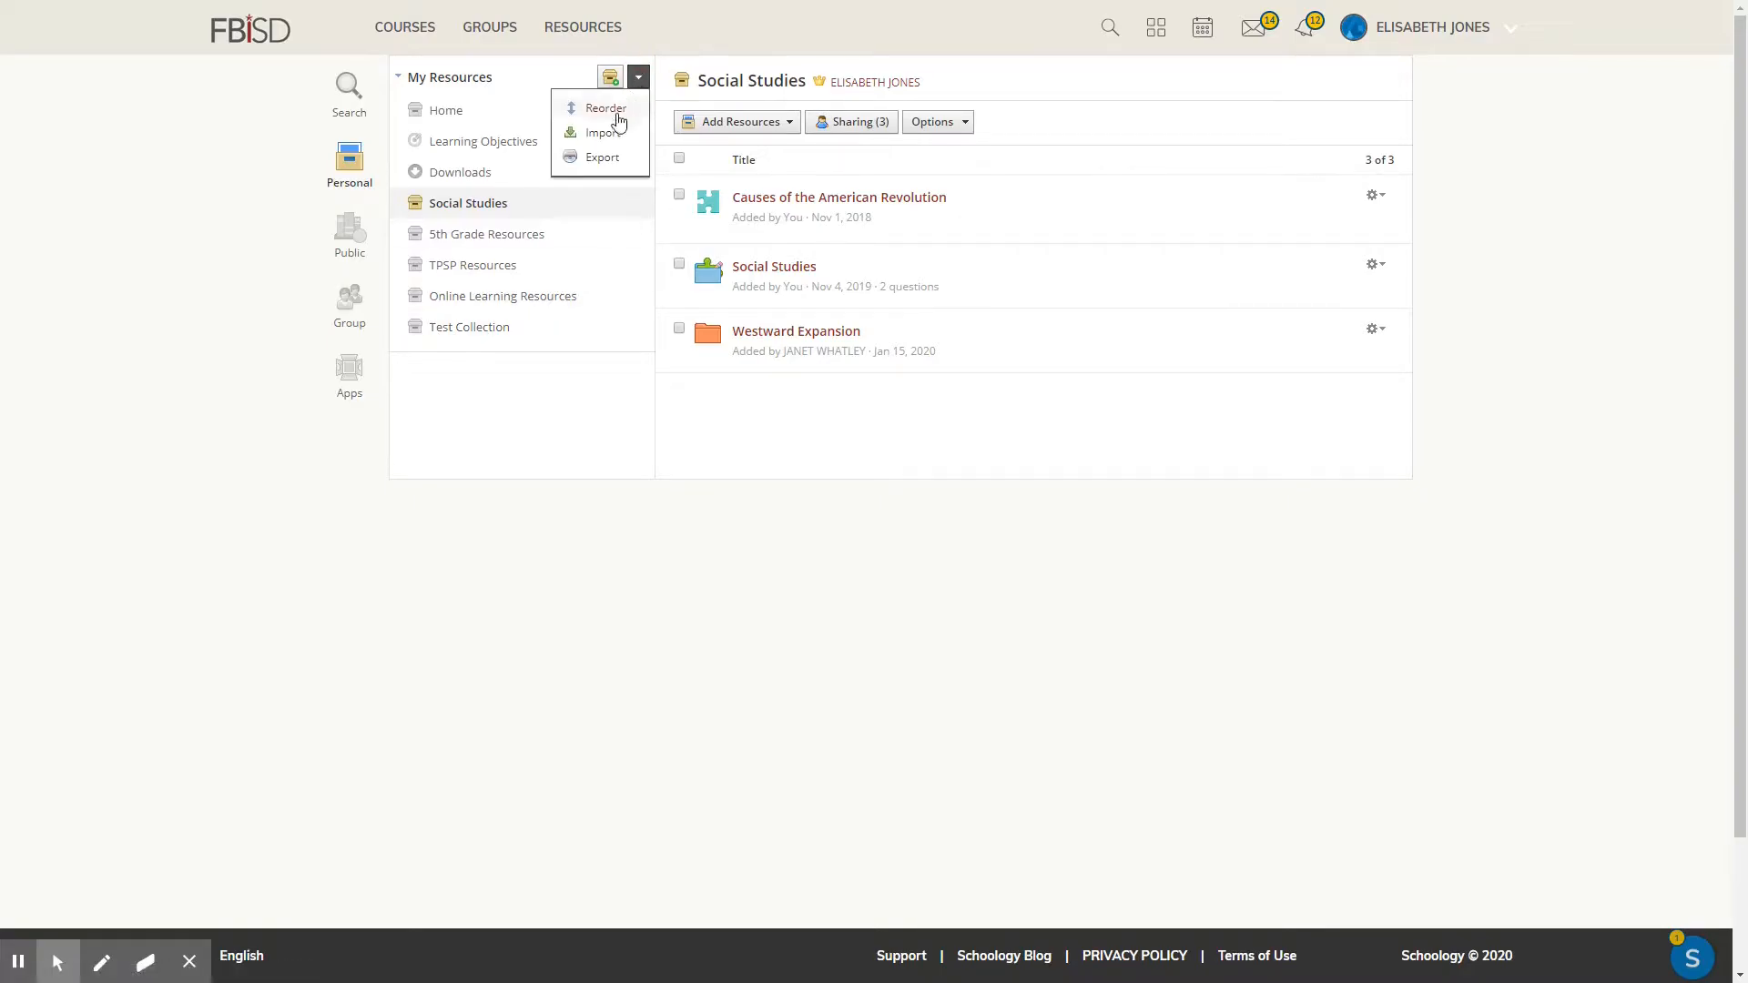
pyautogui.click(608, 110)
pyautogui.moveTo(475, 329); pyautogui.dragTo(483, 202)
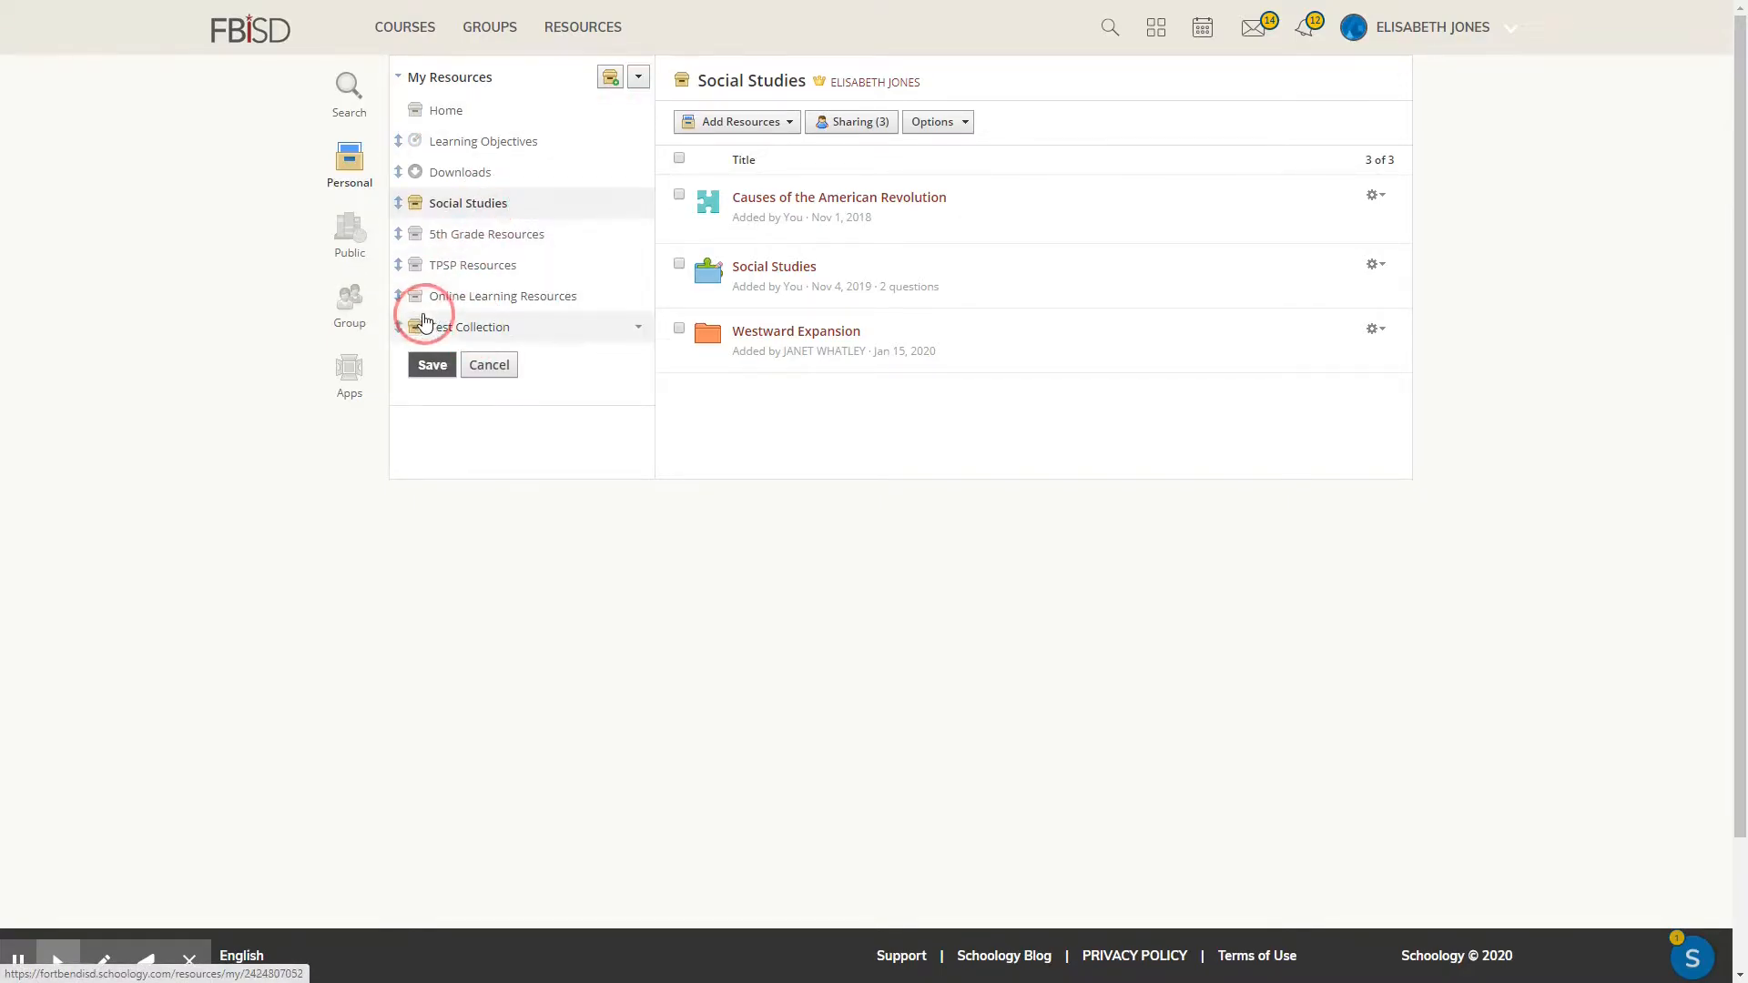
pyautogui.moveTo(395, 336)
pyautogui.mouseDown()
pyautogui.moveTo(406, 195)
pyautogui.moveTo(403, 323)
pyautogui.mouseUp()
pyautogui.click(433, 367)
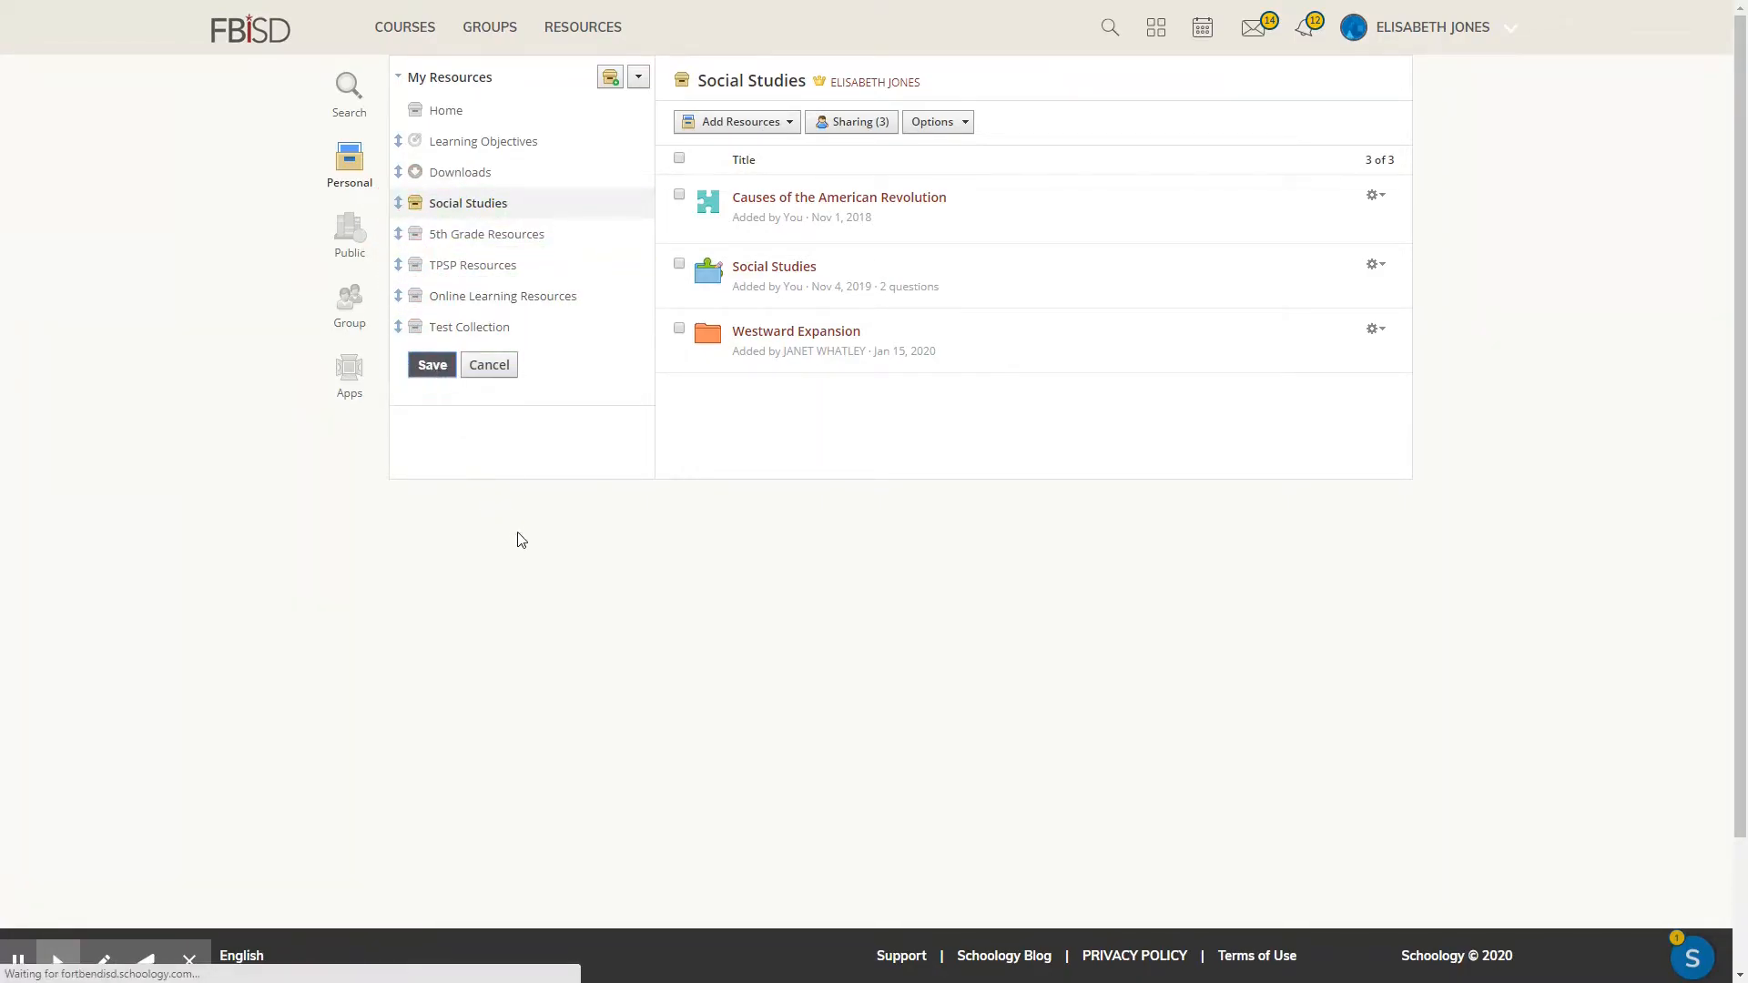
# Check the Social Studies collection's sharing permissions without saving changes, and view the 5th Grade Resources and TPSP Resources collections.
pyautogui.click(845, 128)
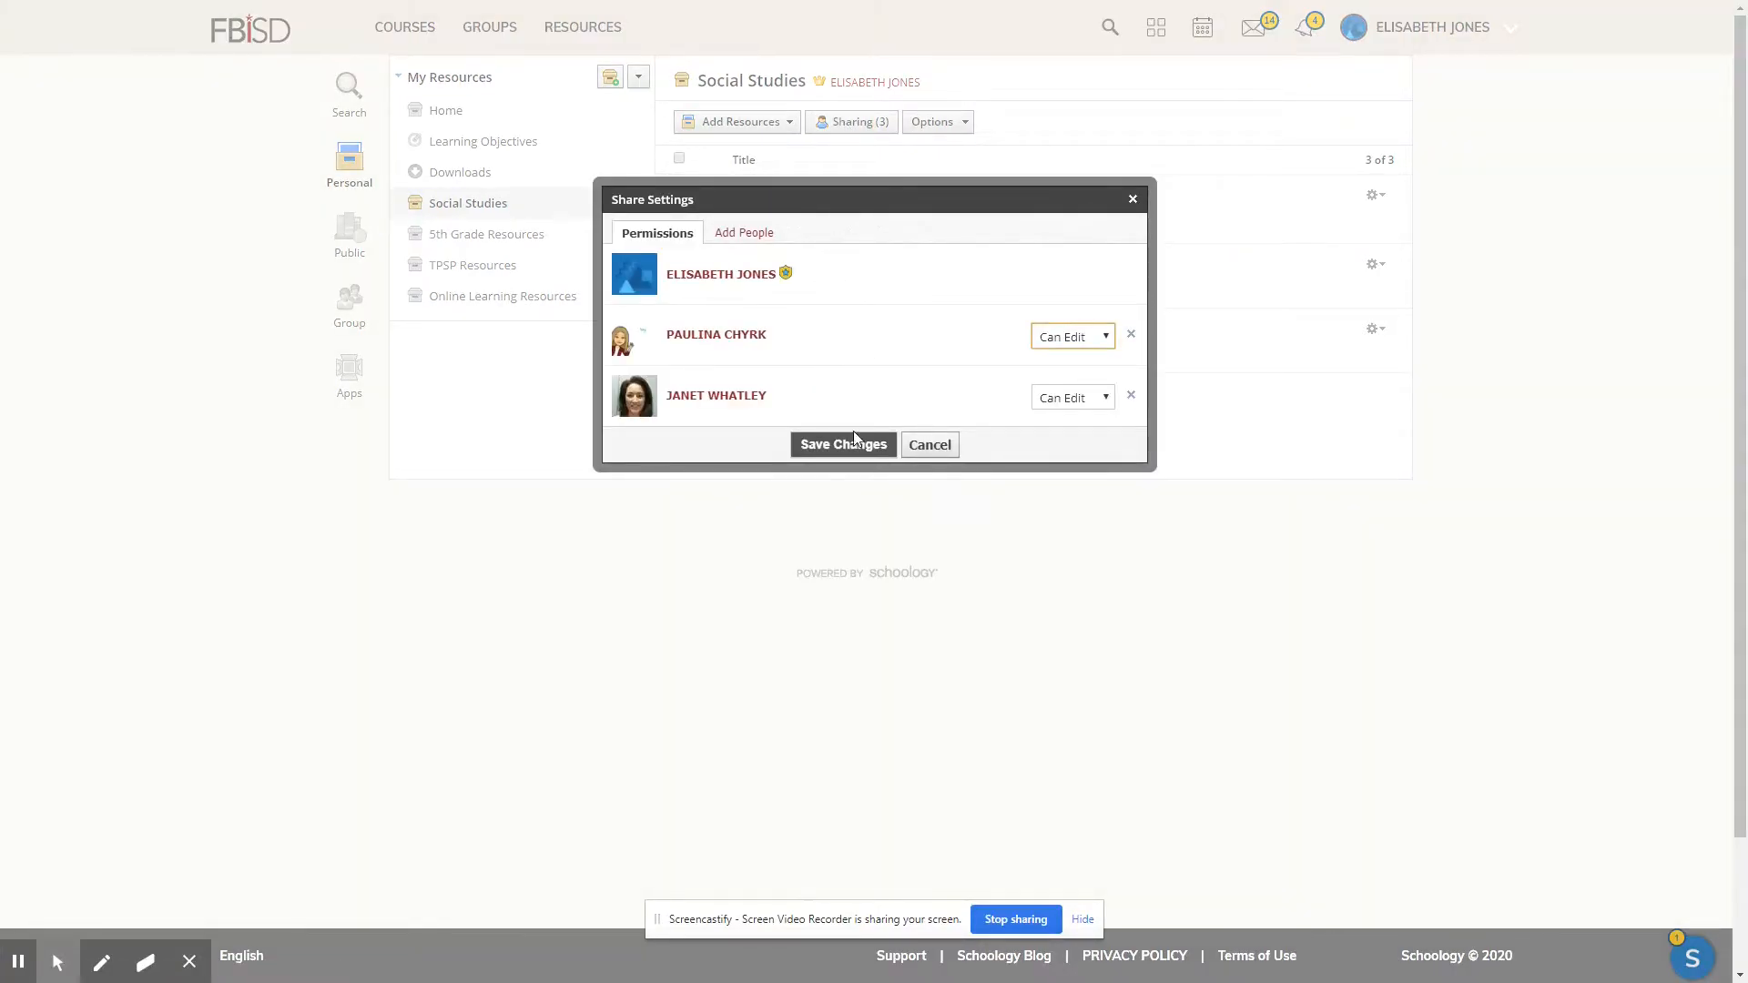
pyautogui.click(929, 446)
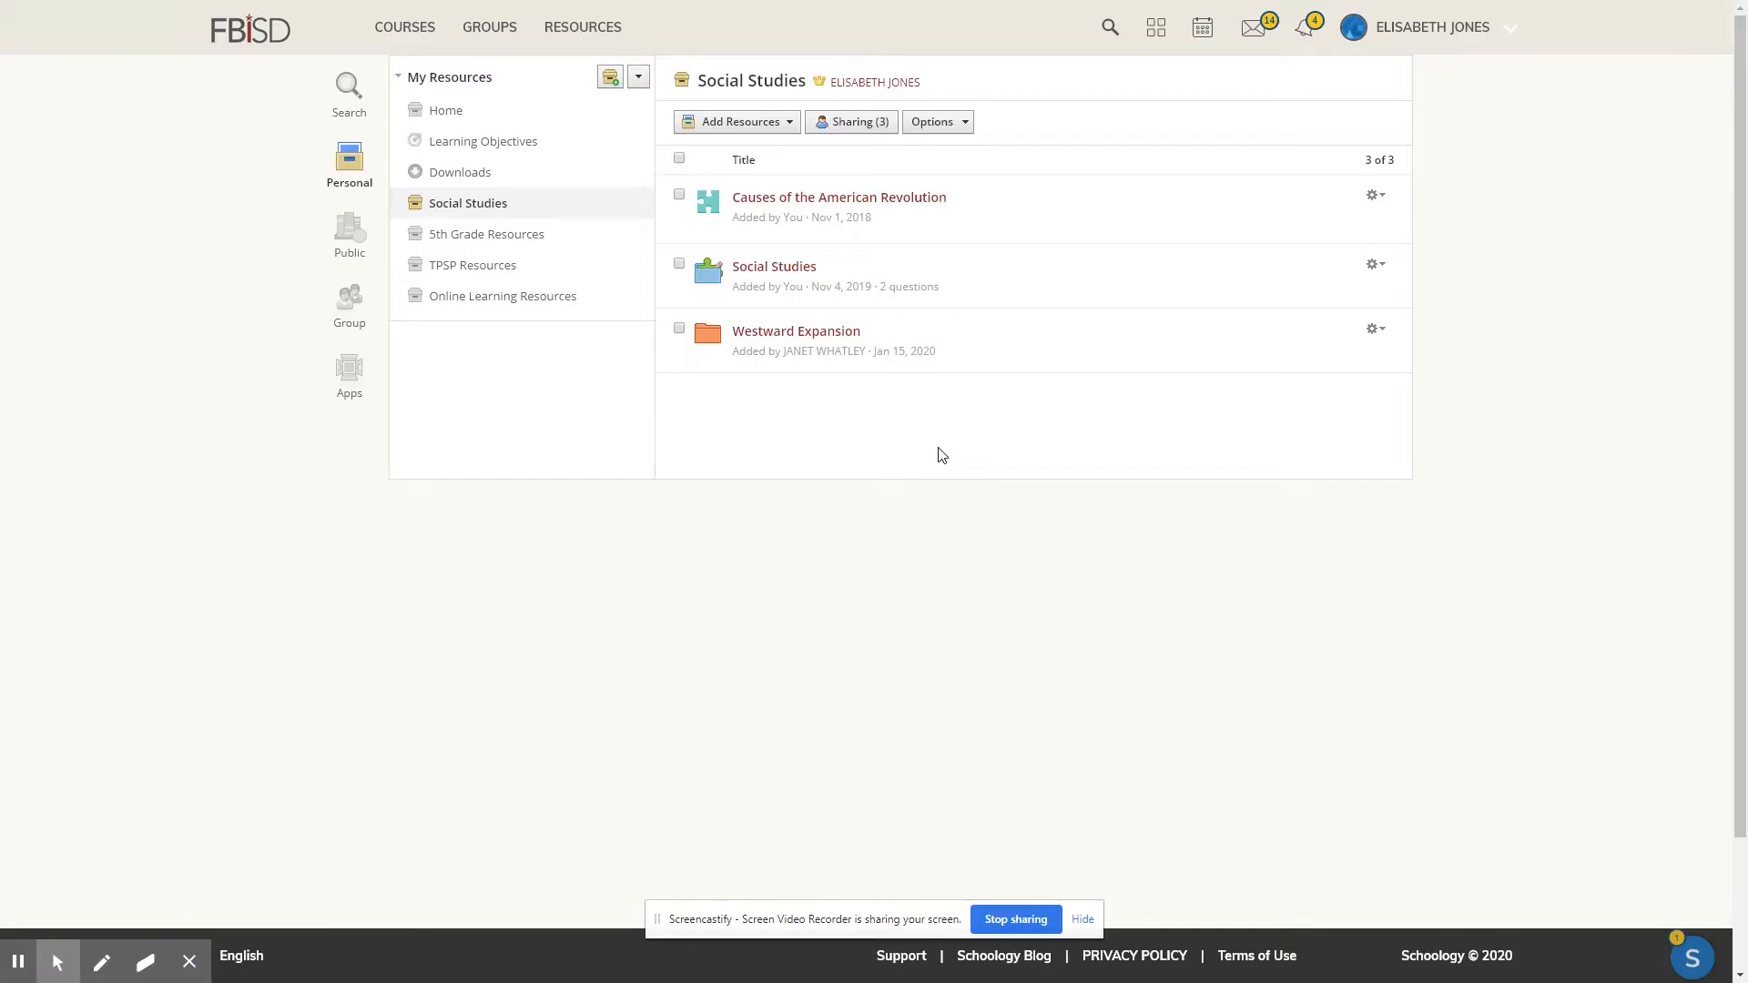
pyautogui.click(501, 235)
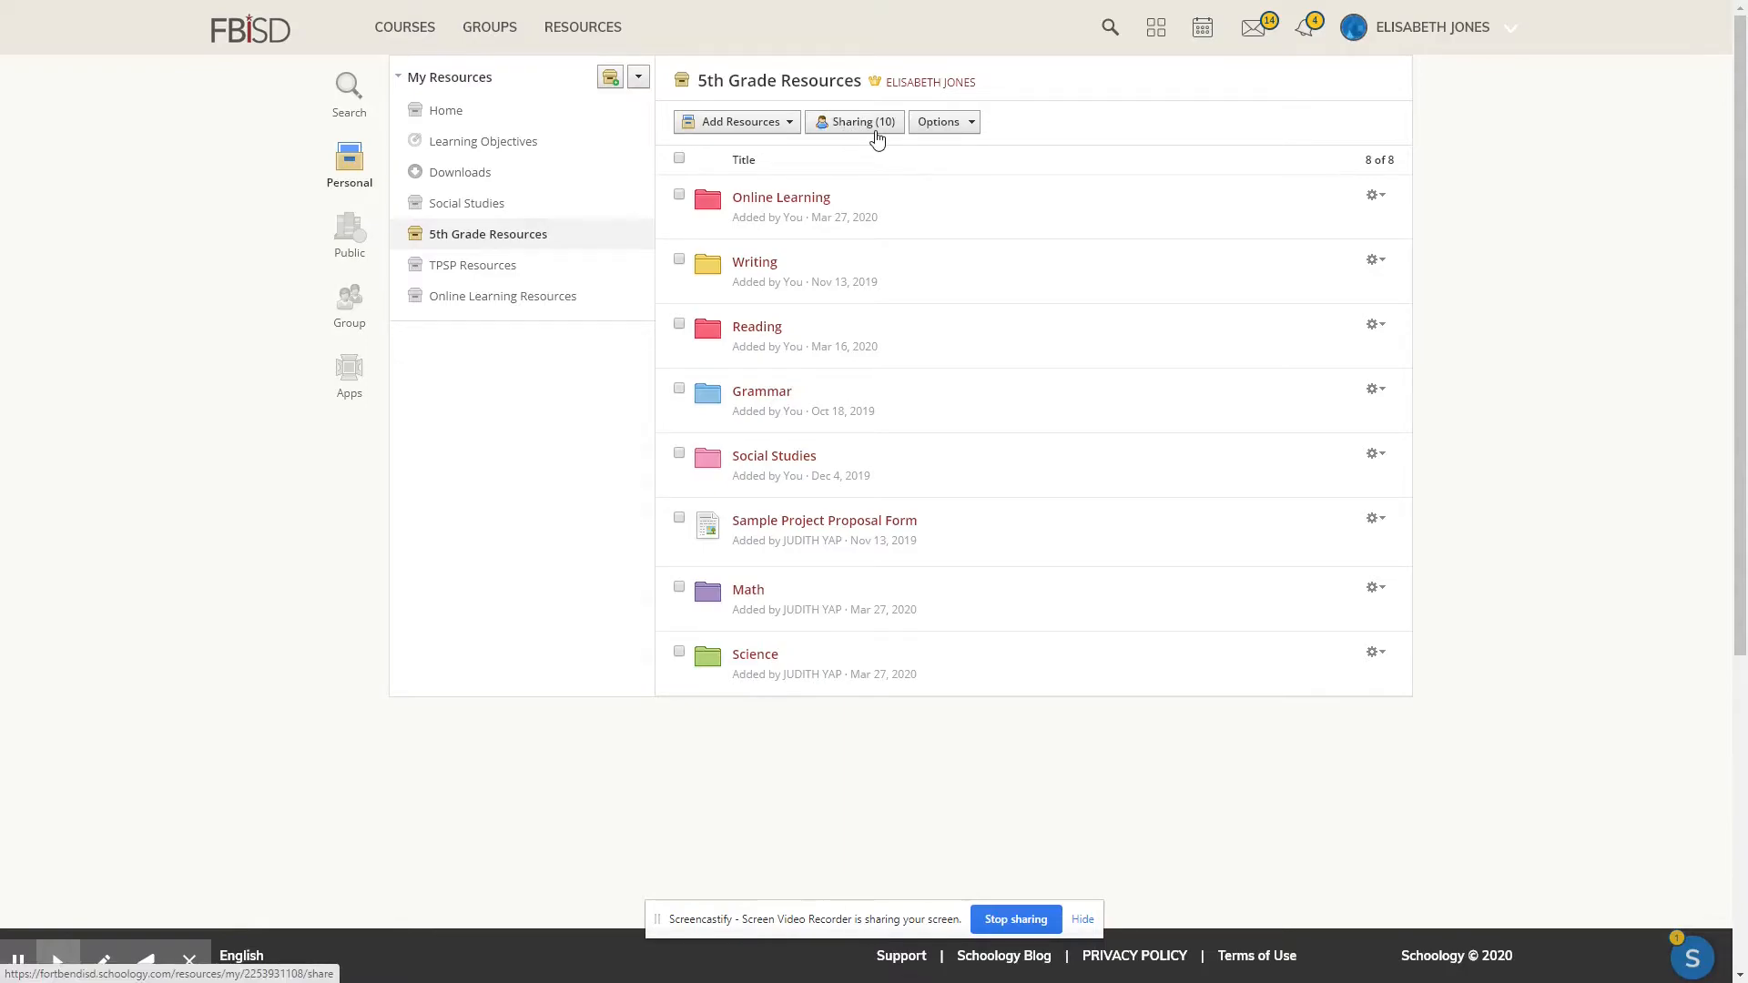
pyautogui.click(562, 267)
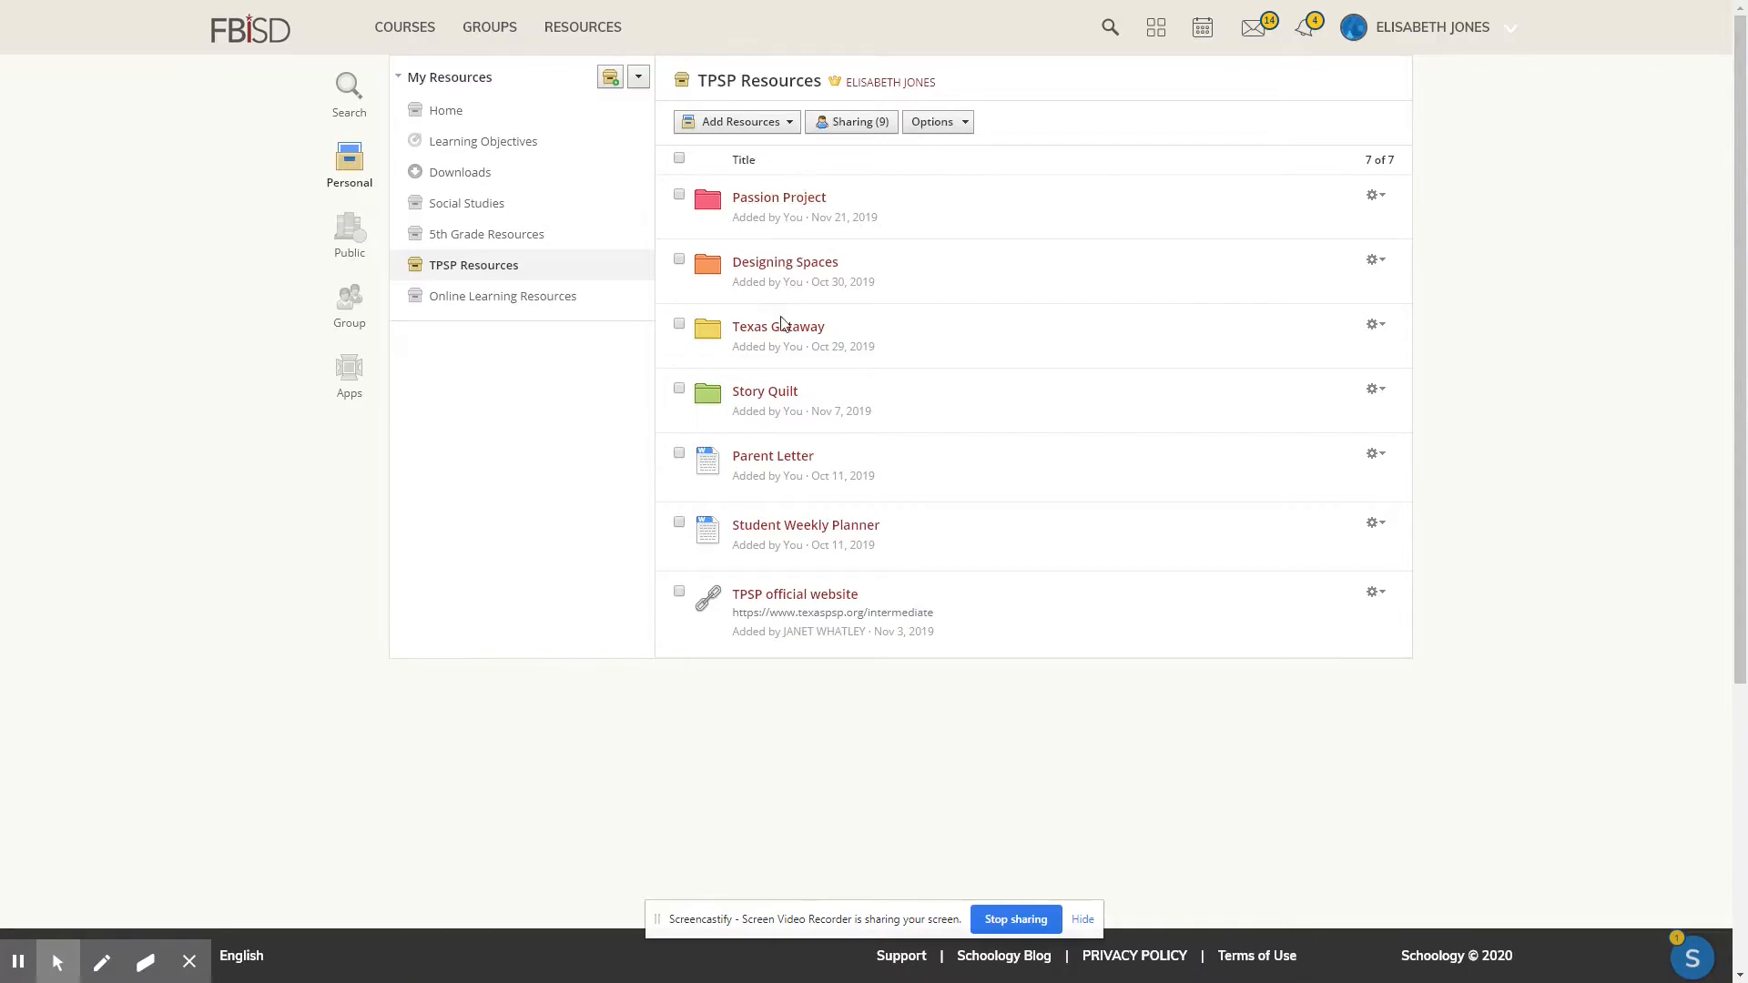
# Look inside the 2-5 Online Engagement Shell folder under UNDER CONSTRUCTION in Online Learning Resources, and return to the collection.
pyautogui.click(546, 295)
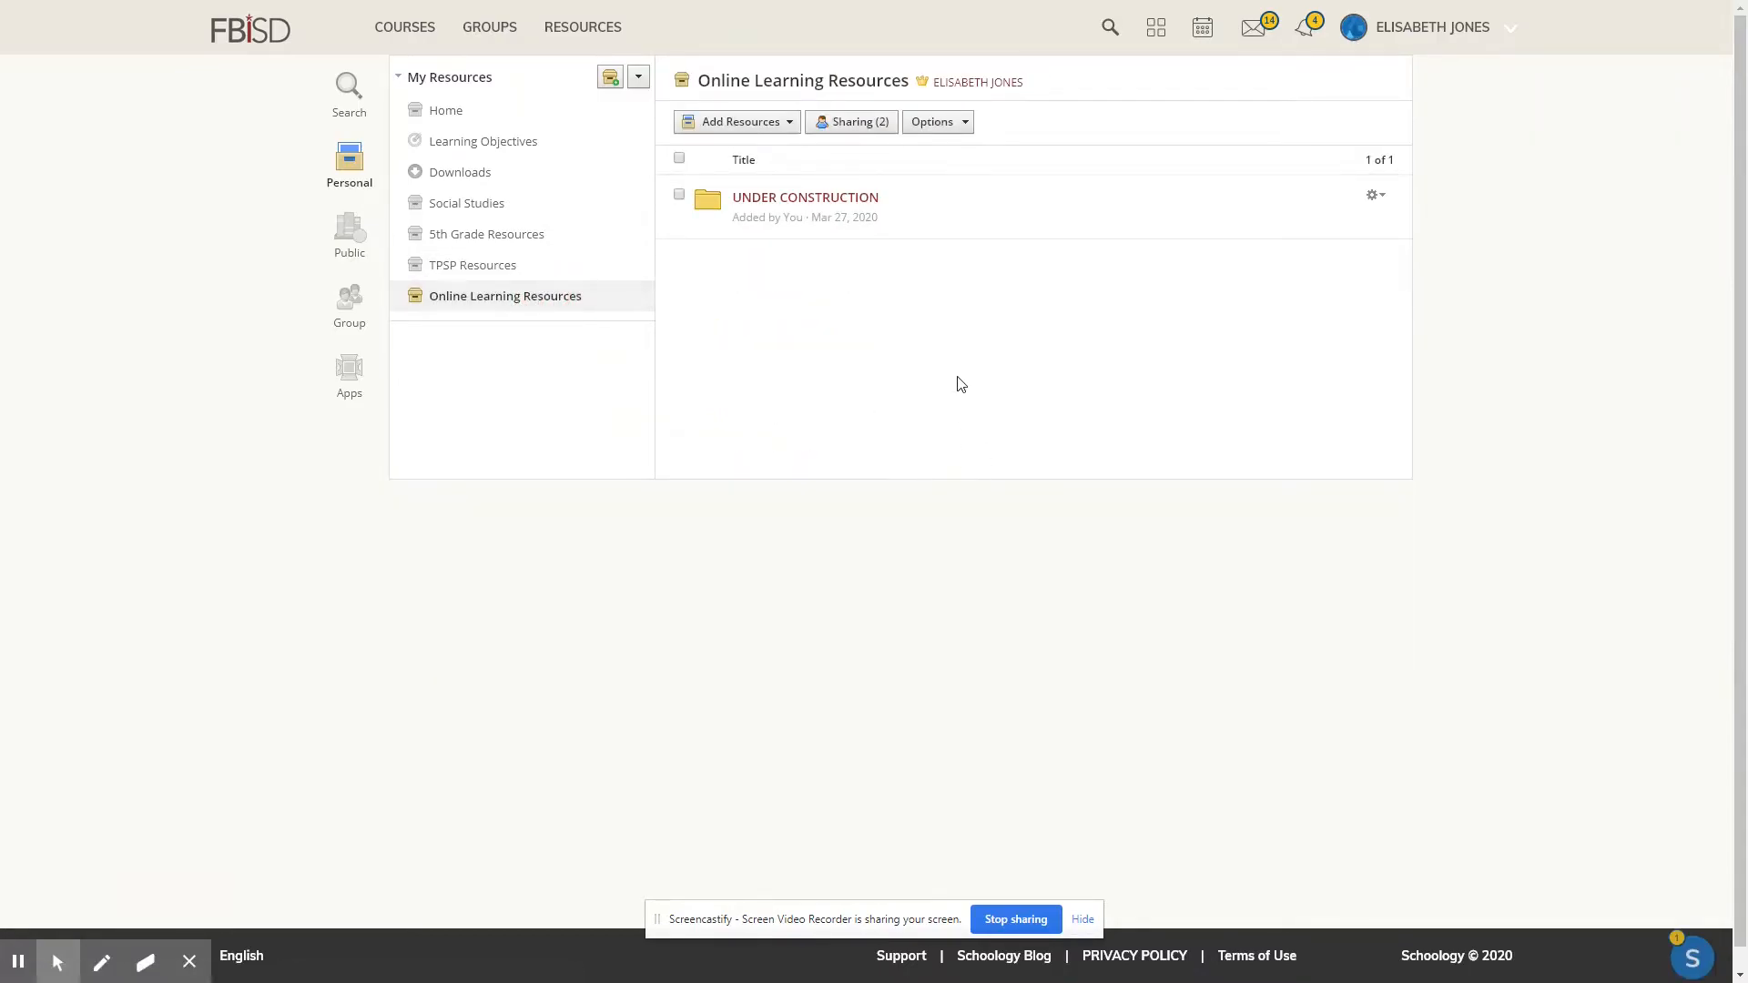
pyautogui.click(861, 209)
pyautogui.click(853, 266)
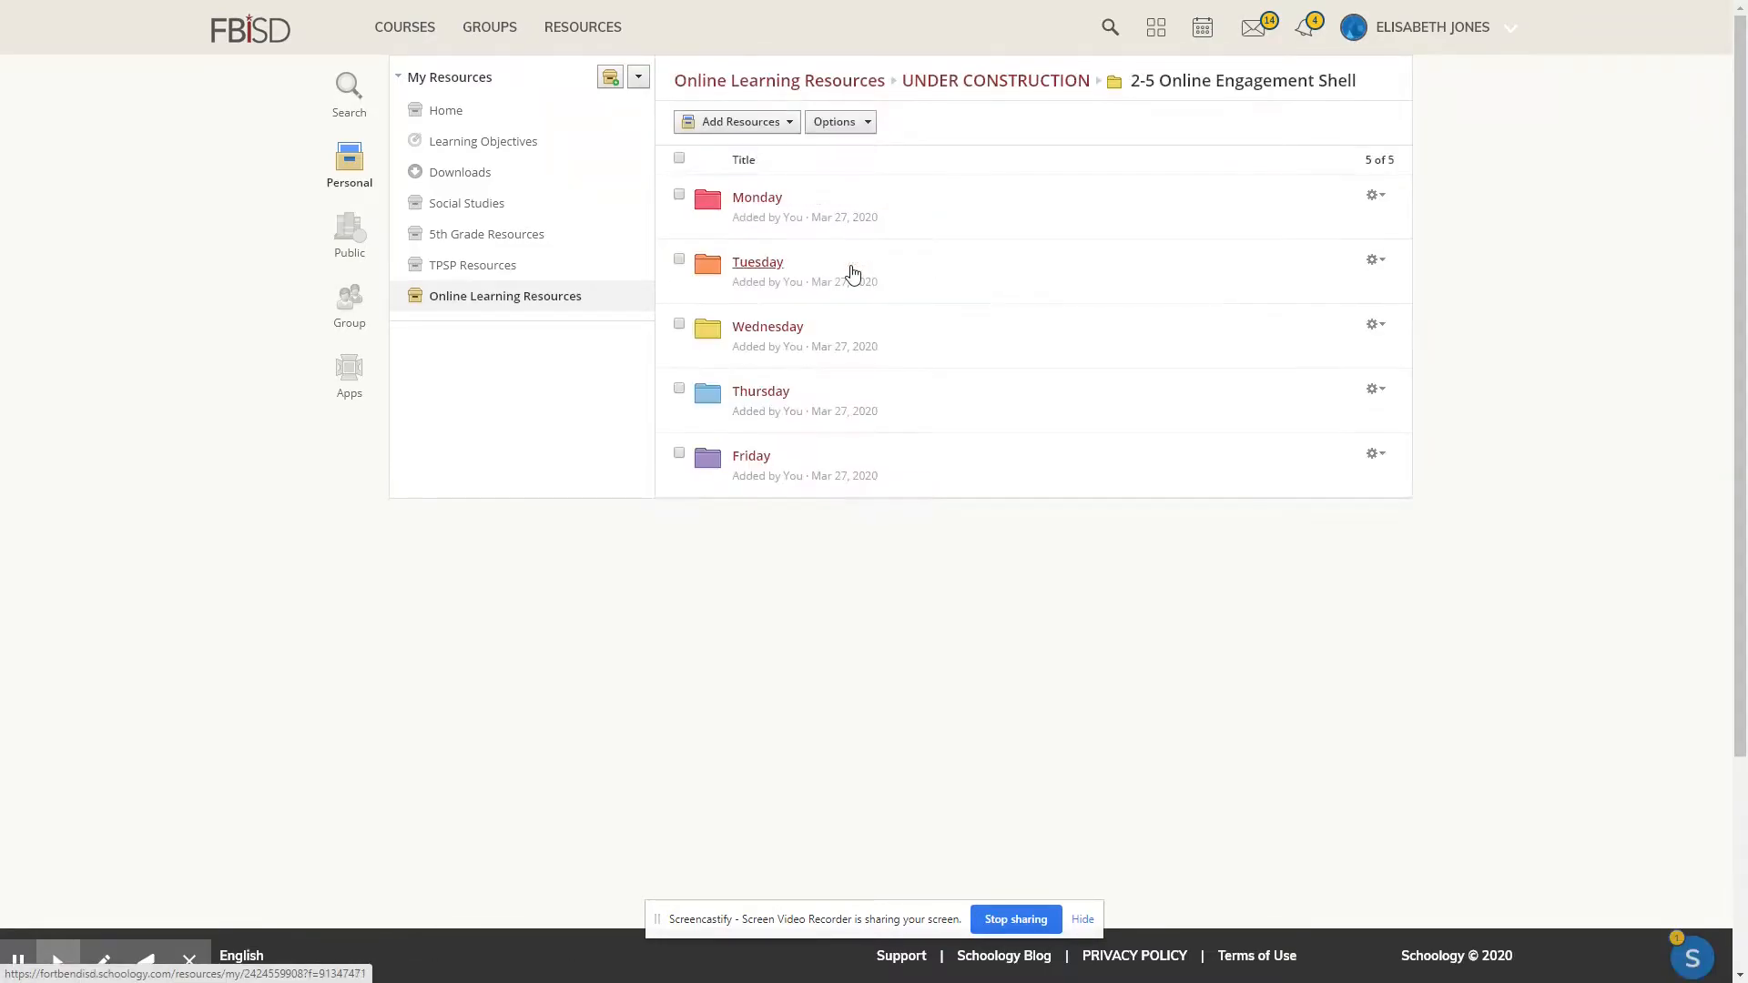
pyautogui.click(1009, 81)
pyautogui.click(870, 82)
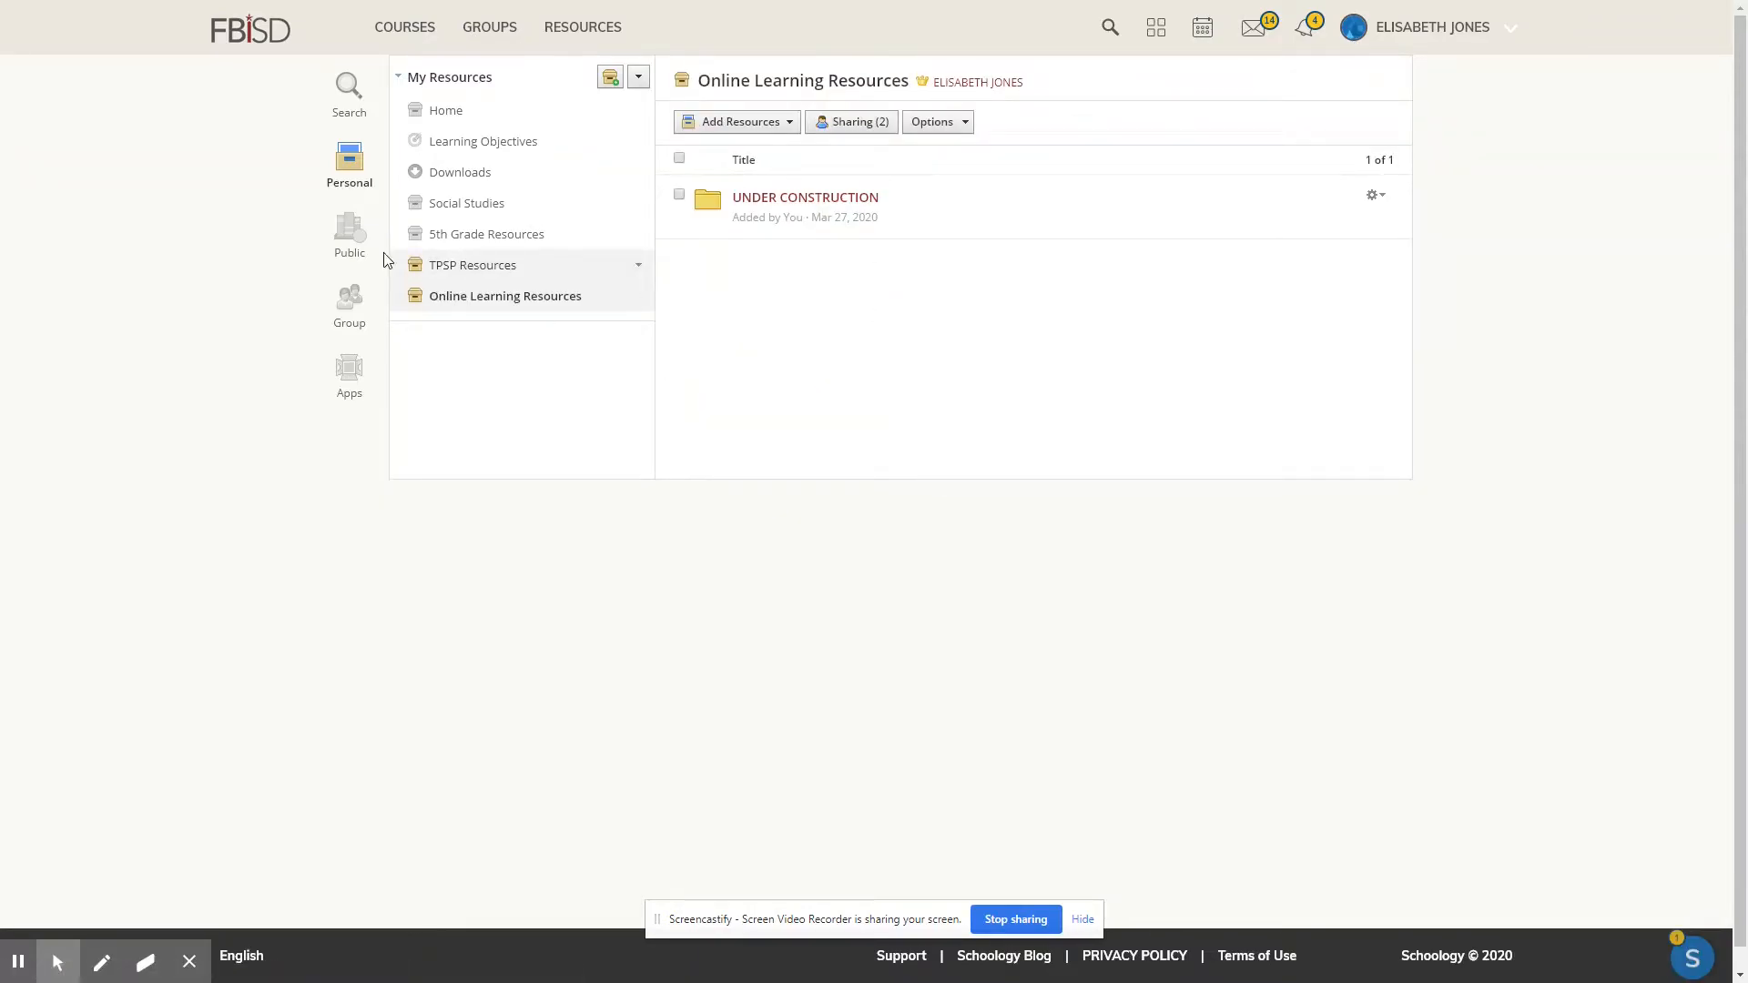
# View the public resources and the 5th Grade Curriculum group's resources.
pyautogui.click(351, 235)
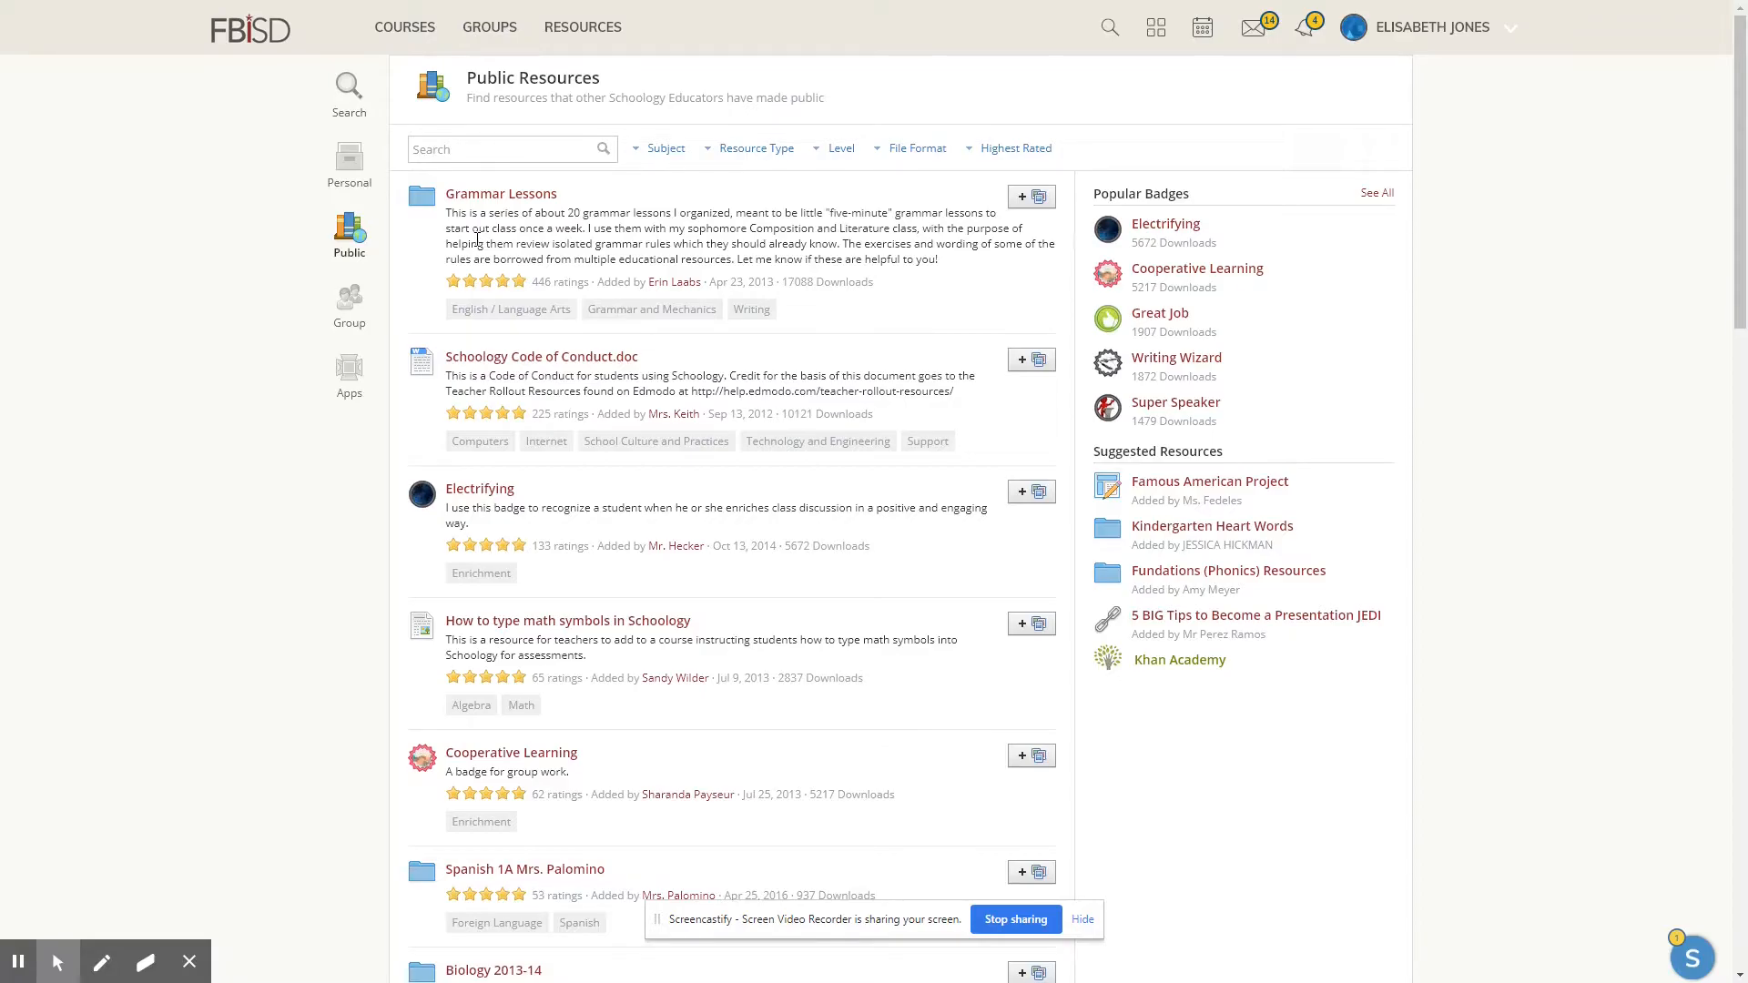
pyautogui.click(350, 305)
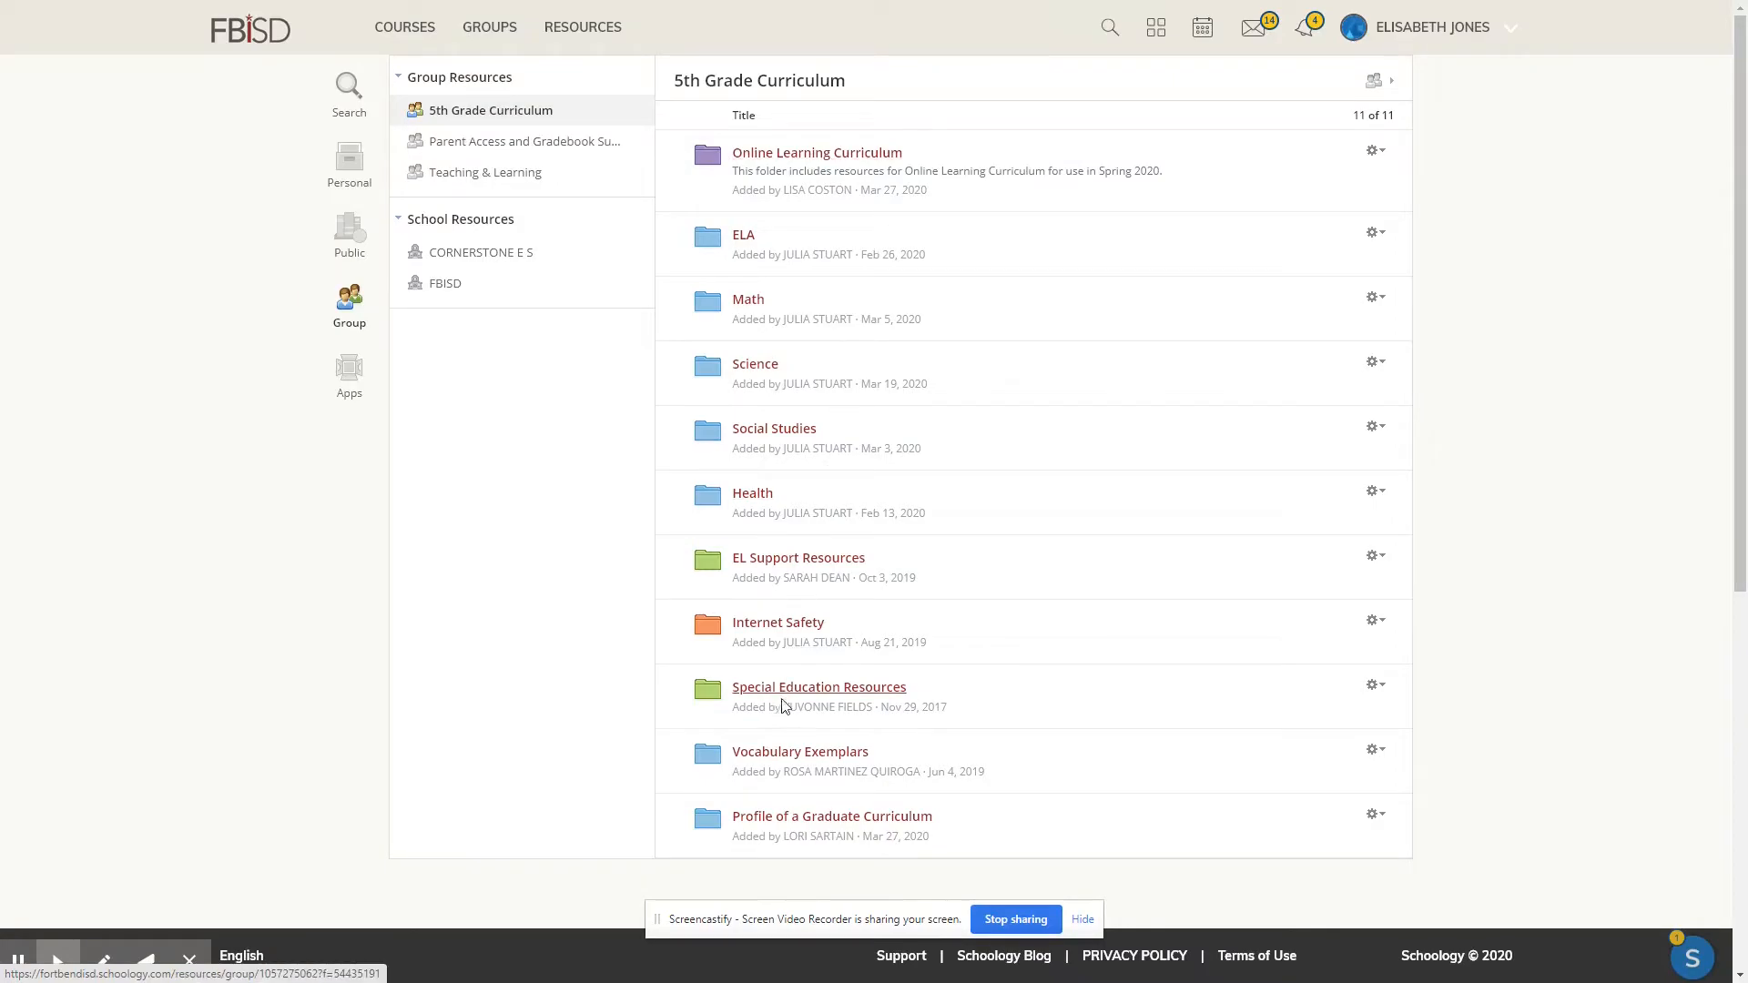
# Look through the Teaching & Learning group's resources and open its Web Tools folder.
pyautogui.click(448, 181)
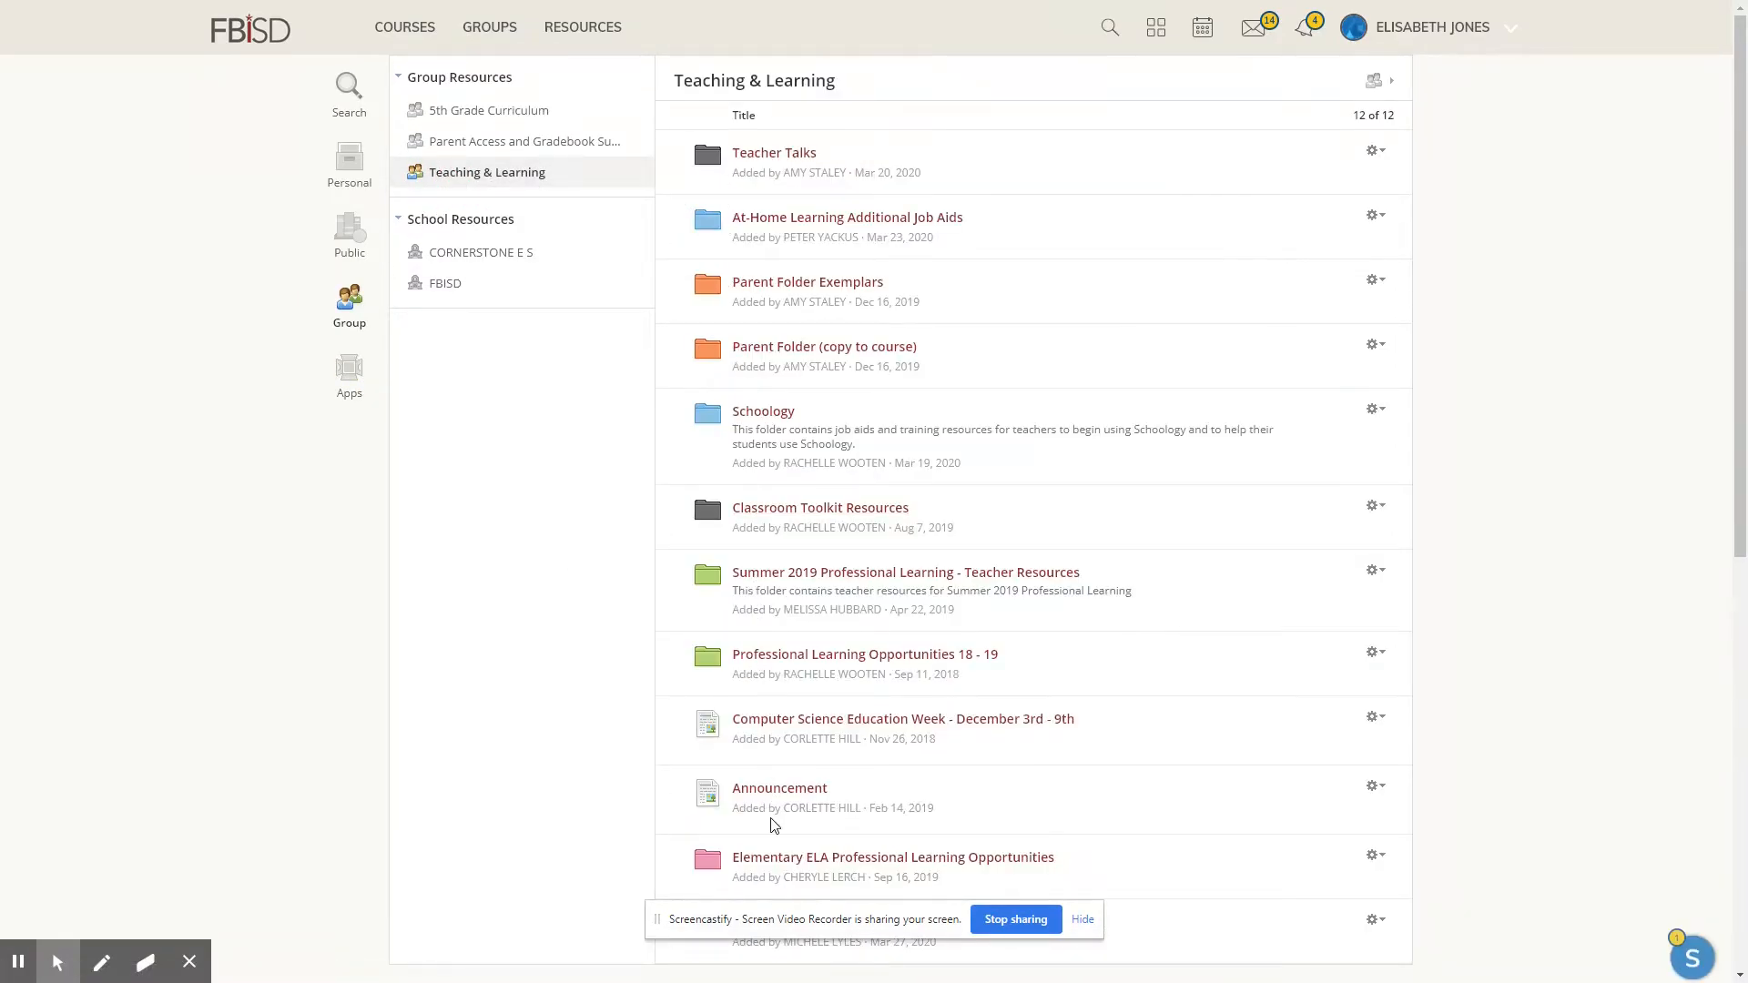
pyautogui.scroll(-3, 607, 842)
pyautogui.click(1080, 921)
pyautogui.scroll(3, 620, 727)
pyautogui.scroll(-5, 617, 722)
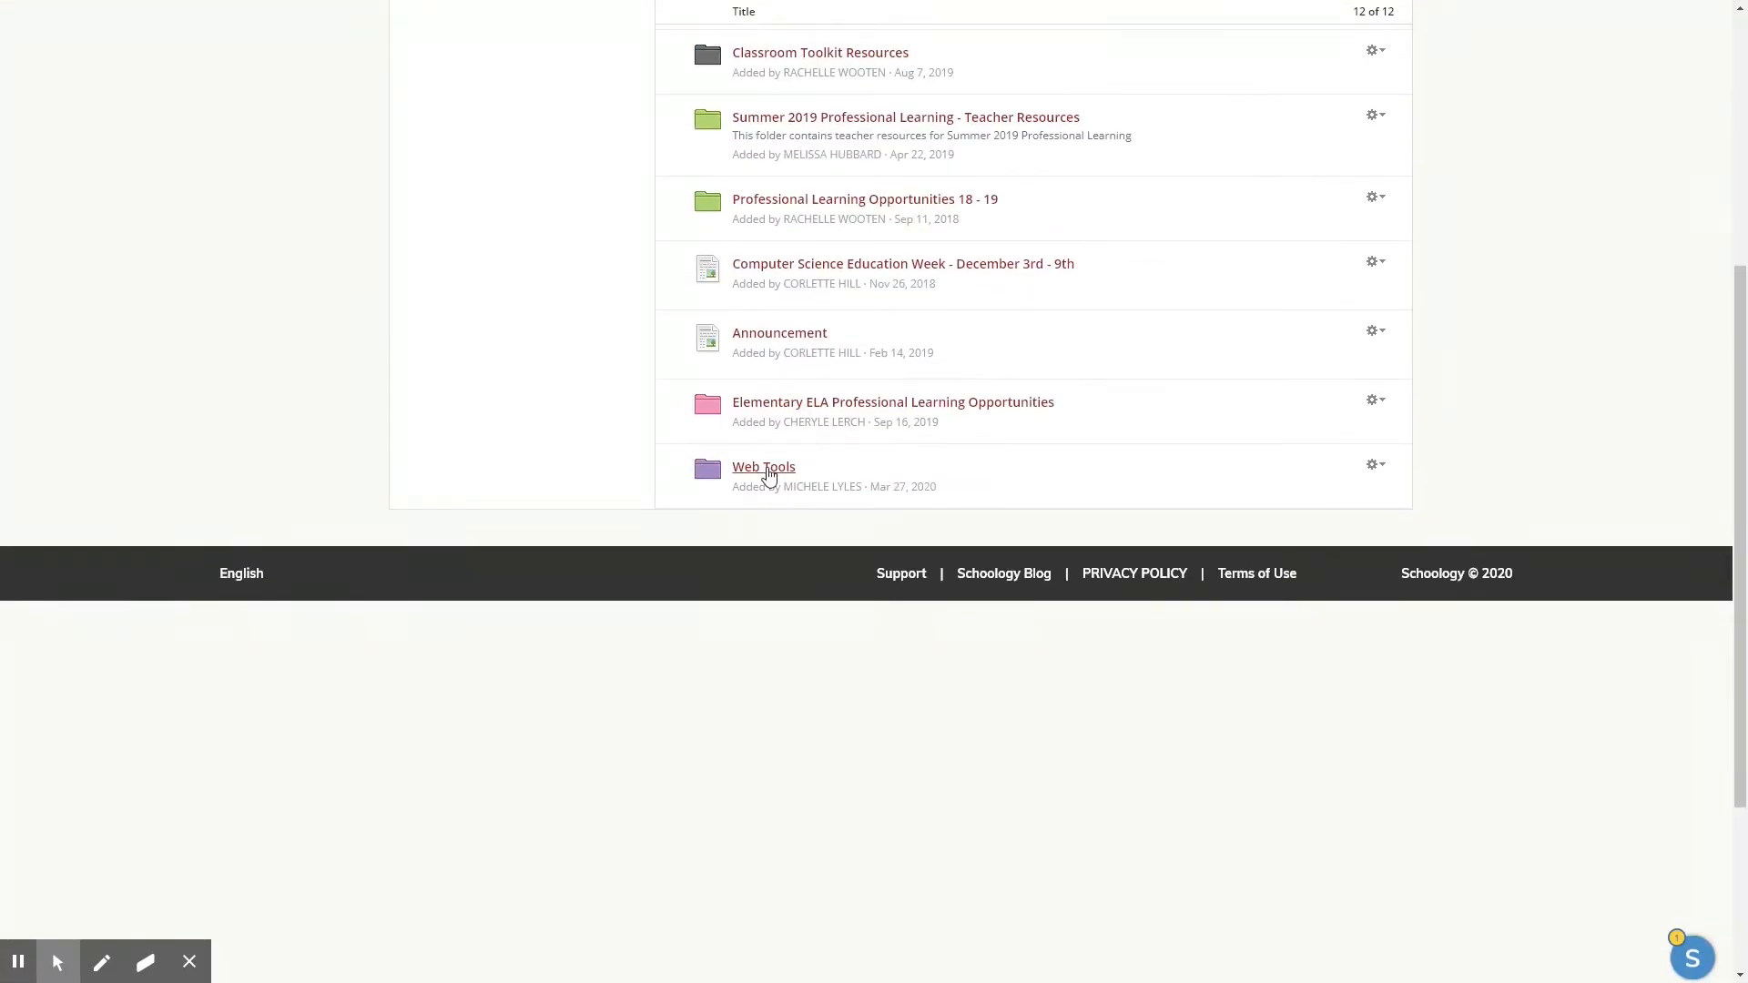
pyautogui.click(768, 471)
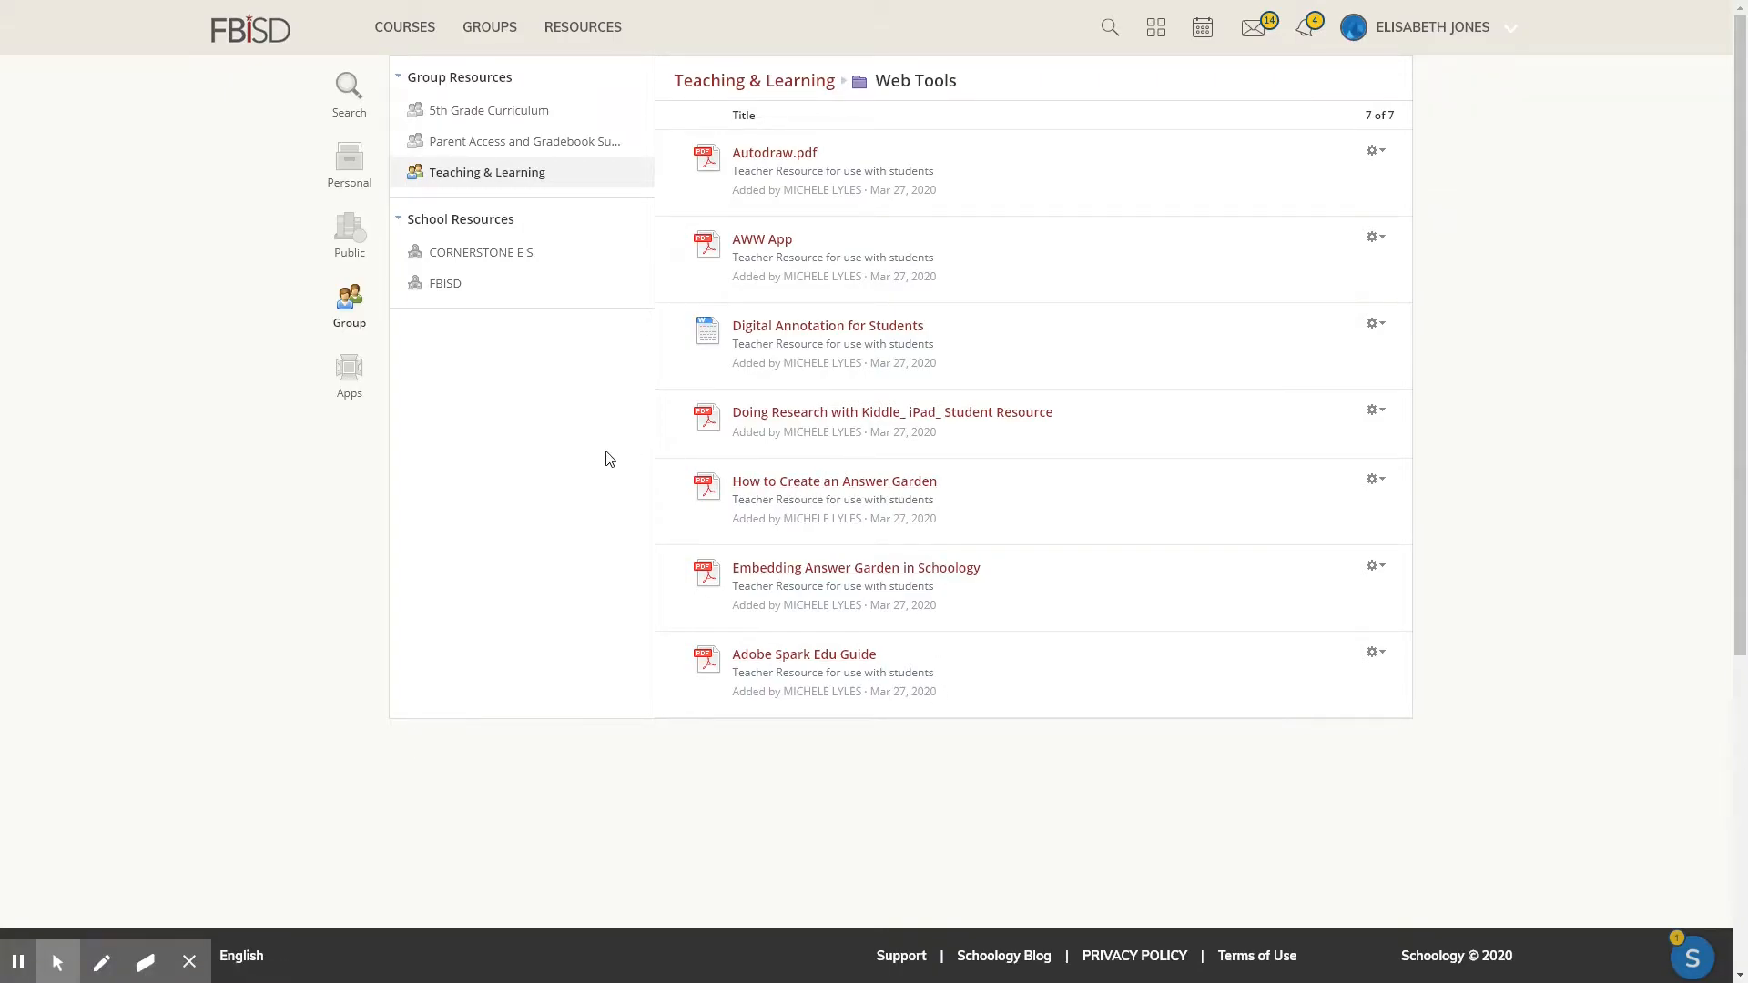
# Preview the How to Create an Answer Garden document, close it, and return to the Teaching & Learning resources.
pyautogui.click(799, 482)
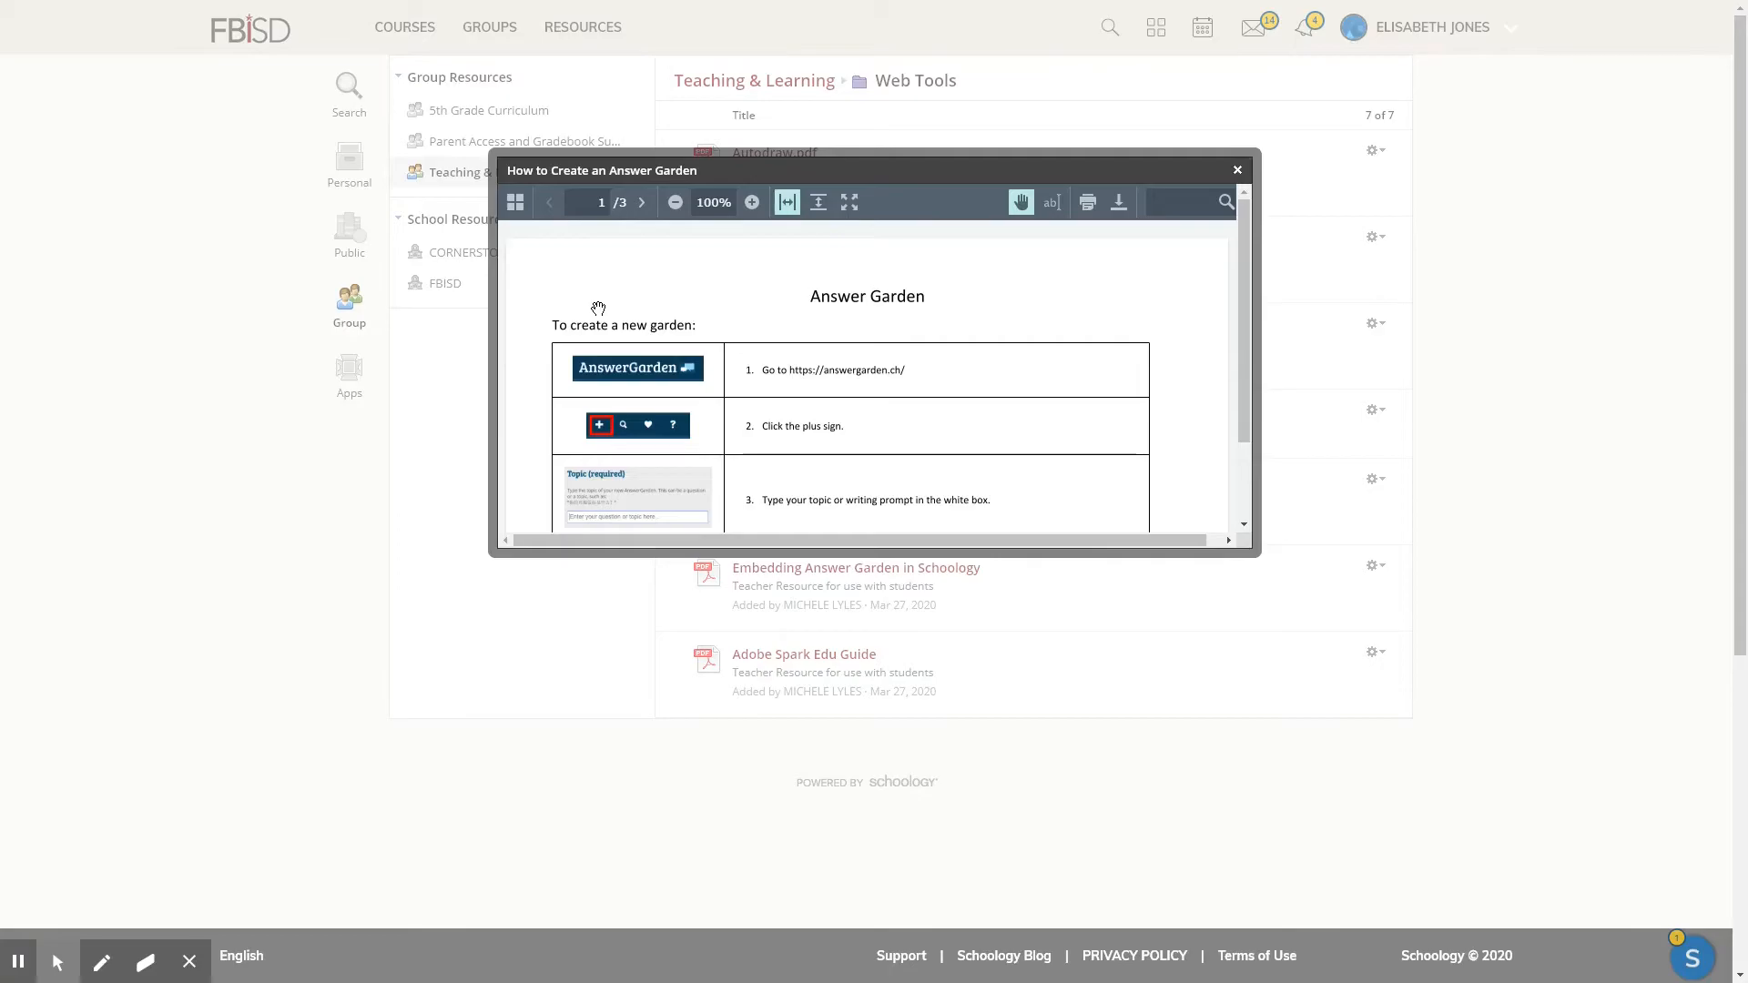
pyautogui.scroll(-2, 656, 413)
pyautogui.scroll(-5, 682, 407)
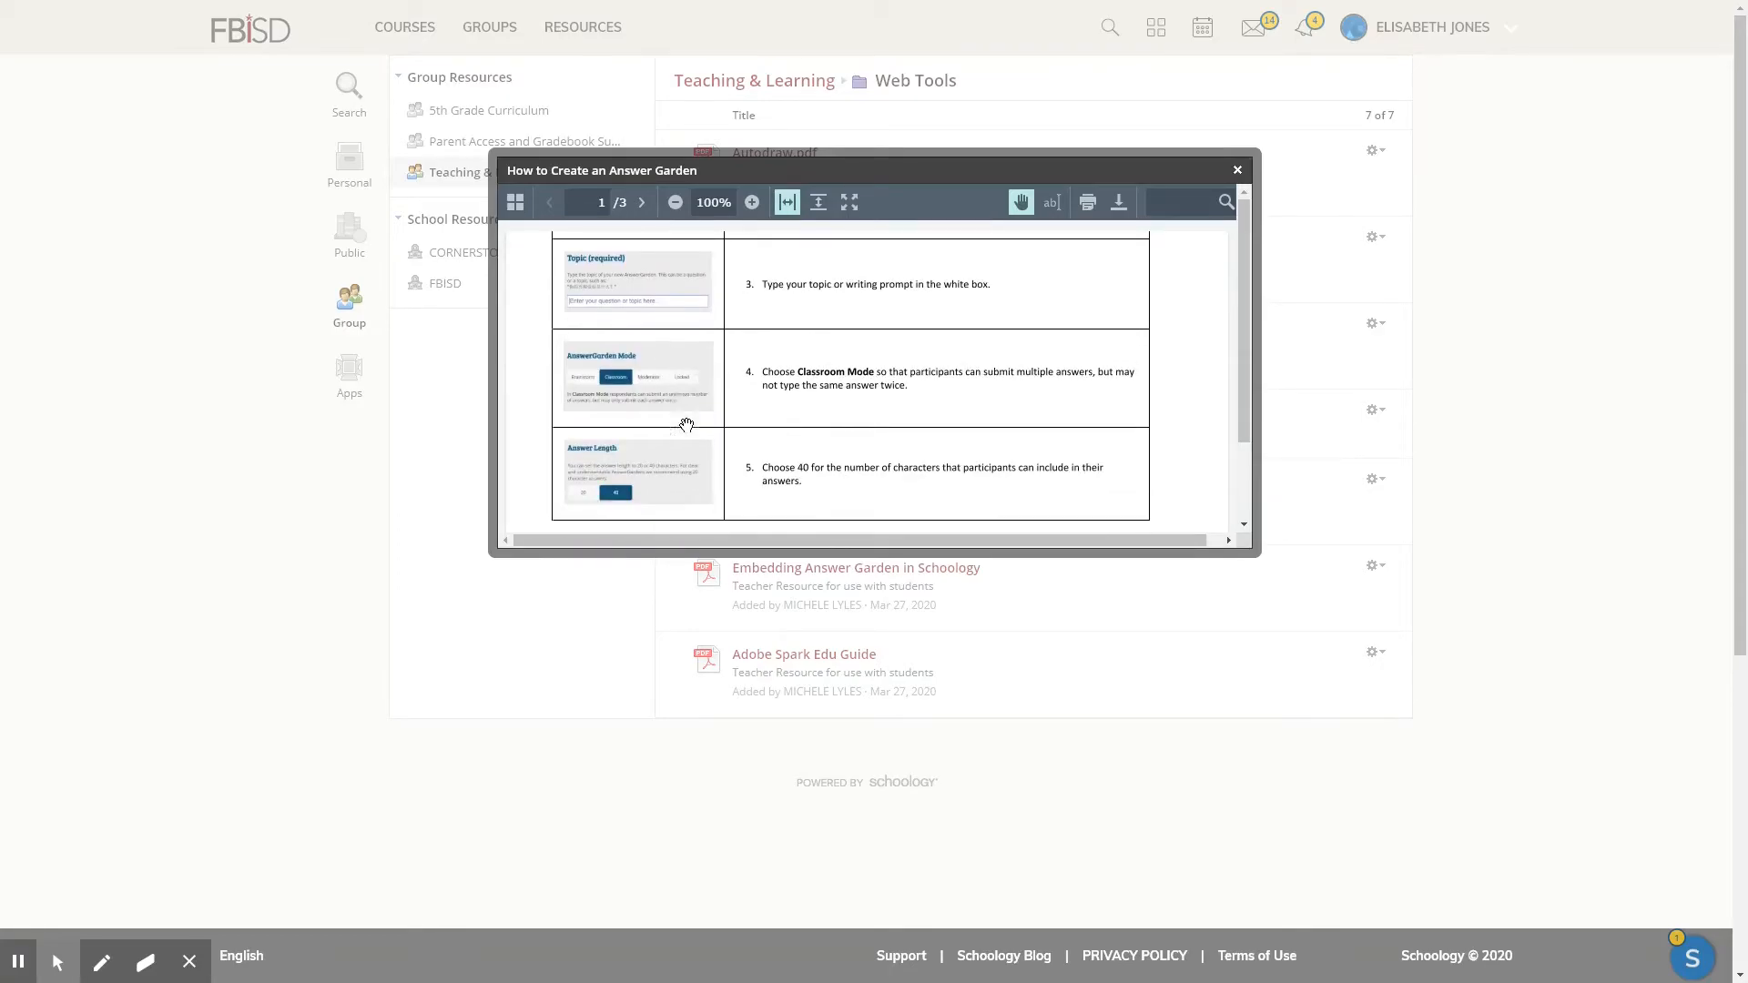
pyautogui.click(1237, 169)
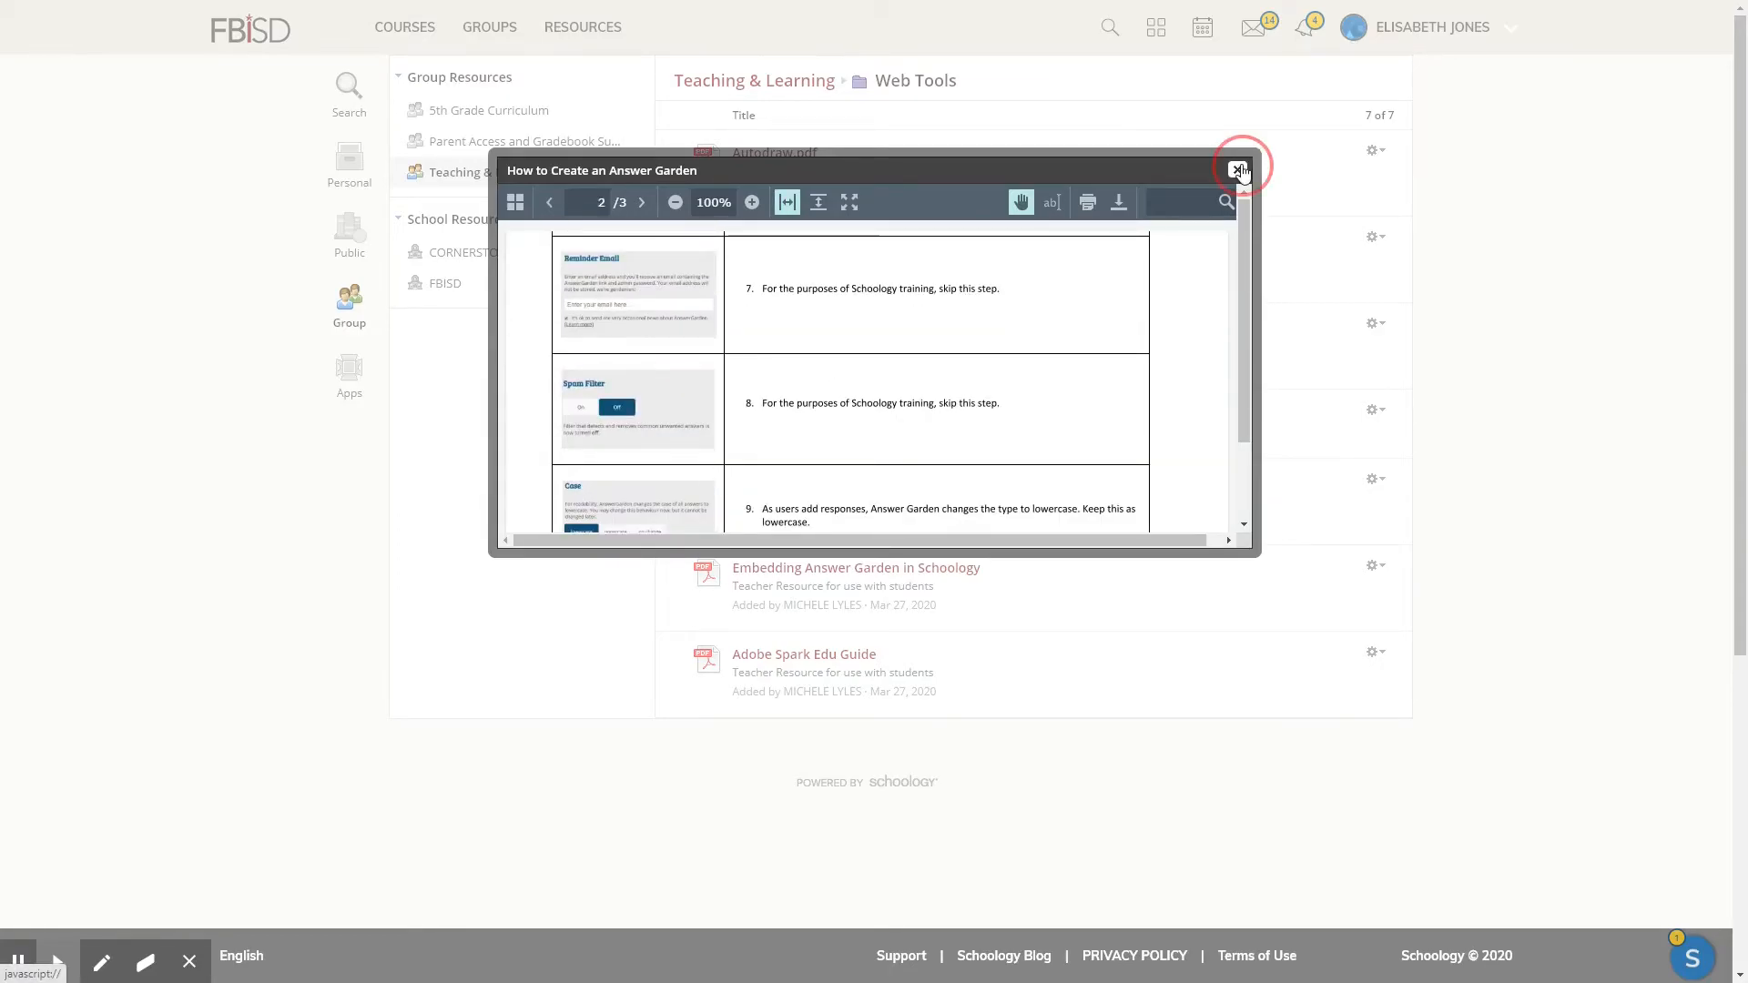
pyautogui.click(789, 82)
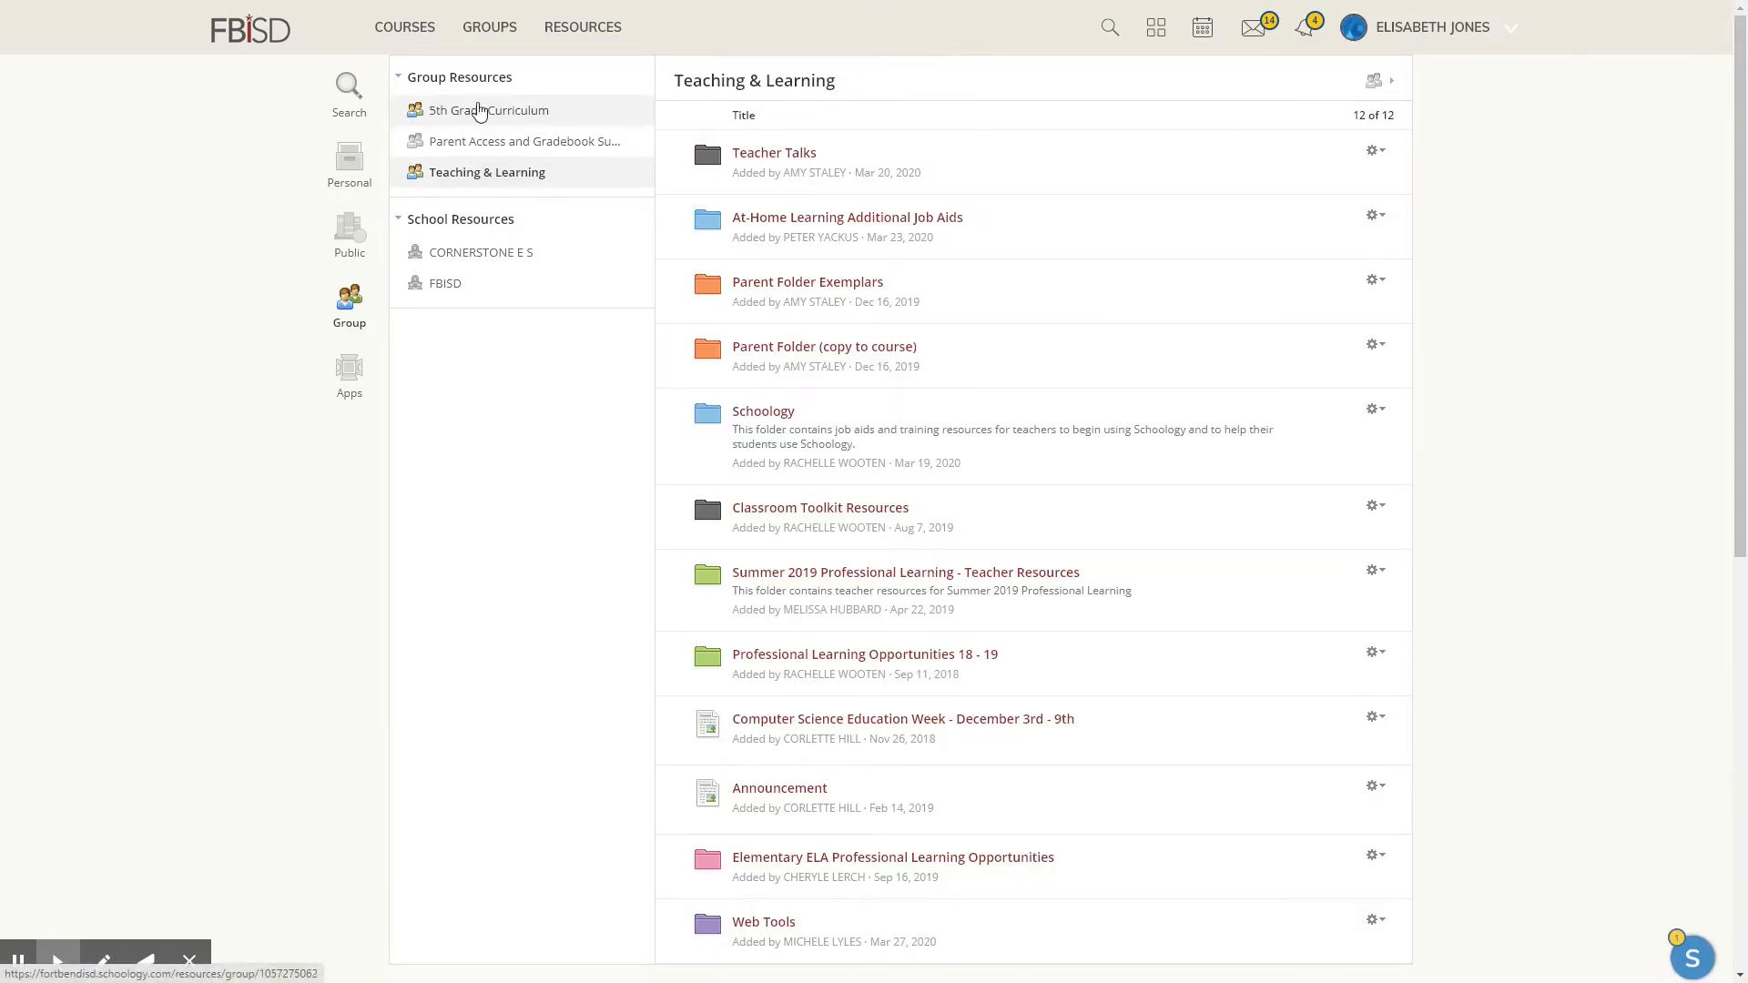
# Open the UNDER CONSTRUCTION folder in the personal Online Learning Resources collection.
pyautogui.click(362, 162)
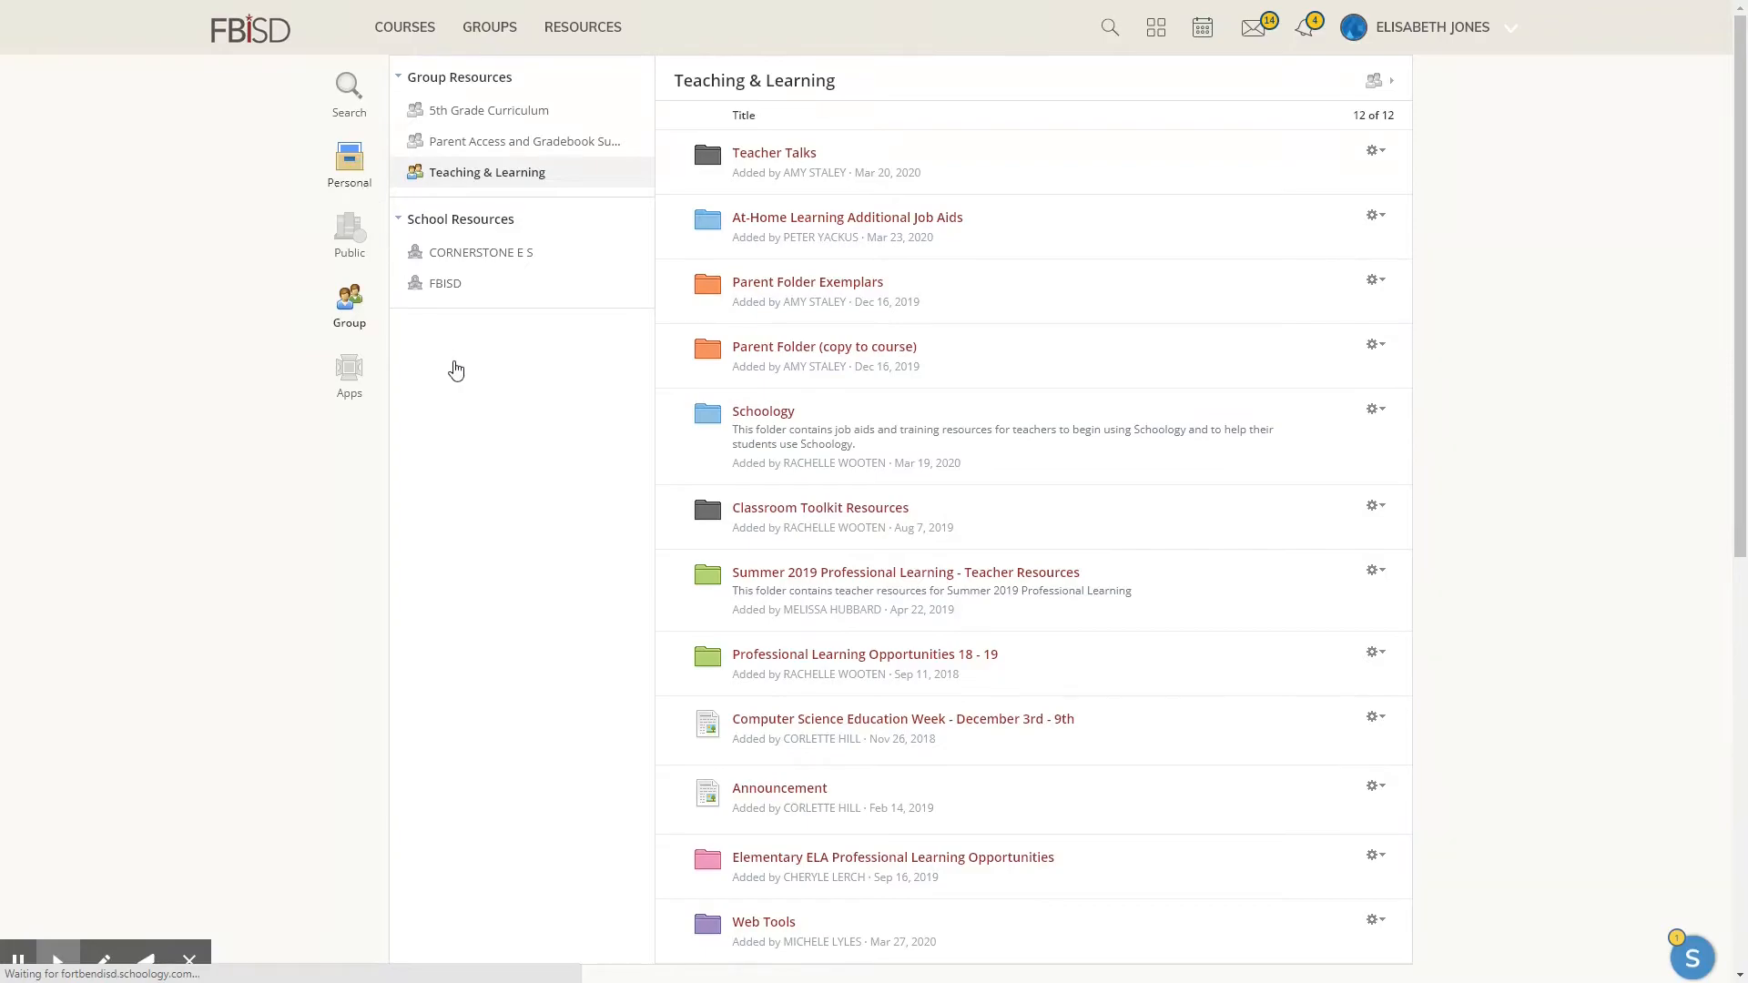
pyautogui.click(491, 296)
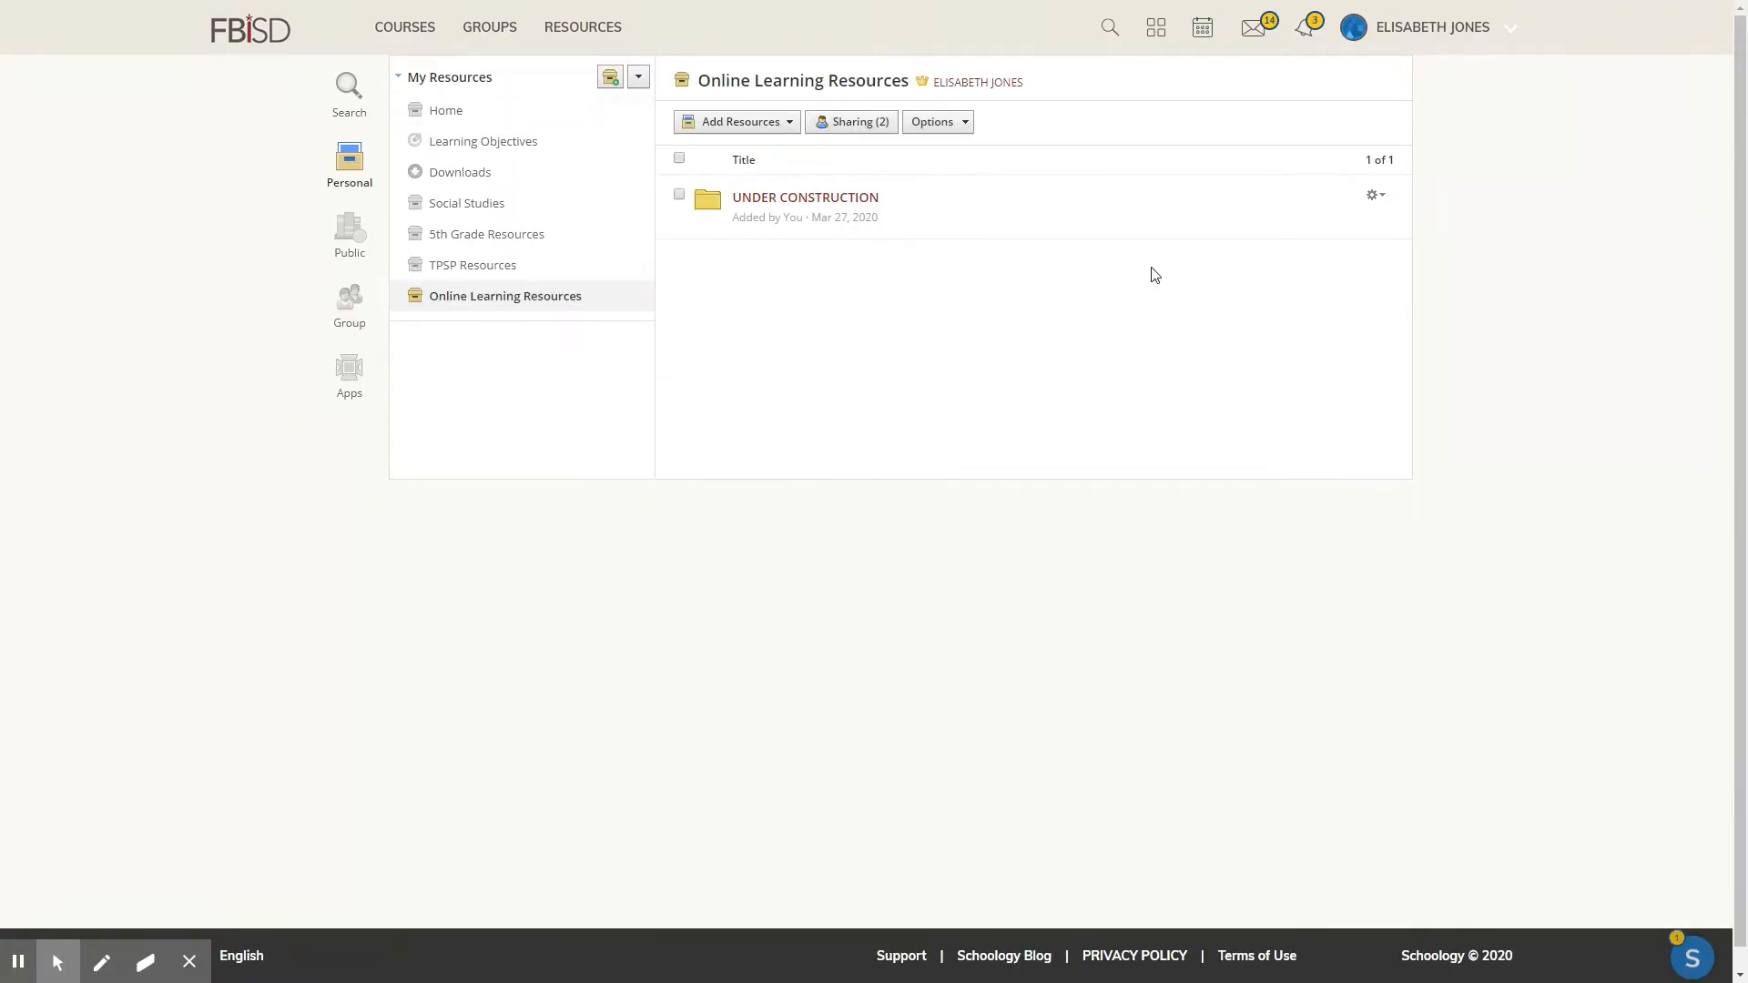
pyautogui.click(806, 198)
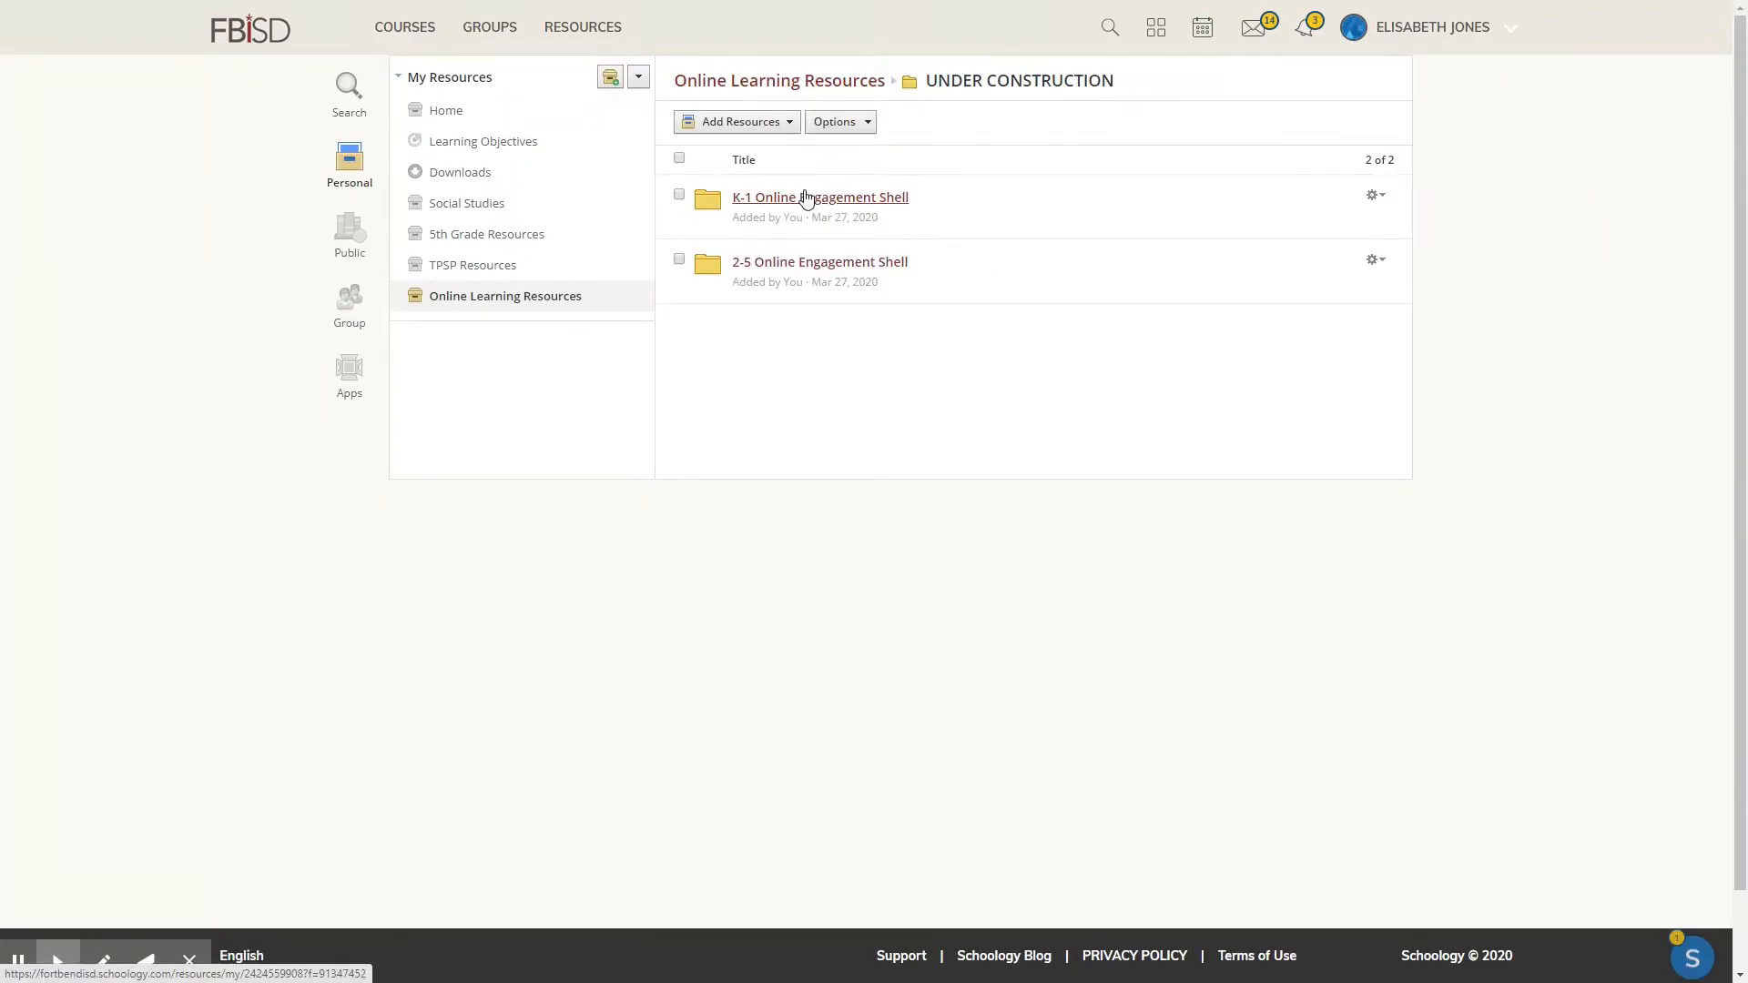
# Open the 2-5 Online Engagement Shell folder and select its Monday through Friday folders.
pyautogui.click(785, 264)
pyautogui.click(679, 195)
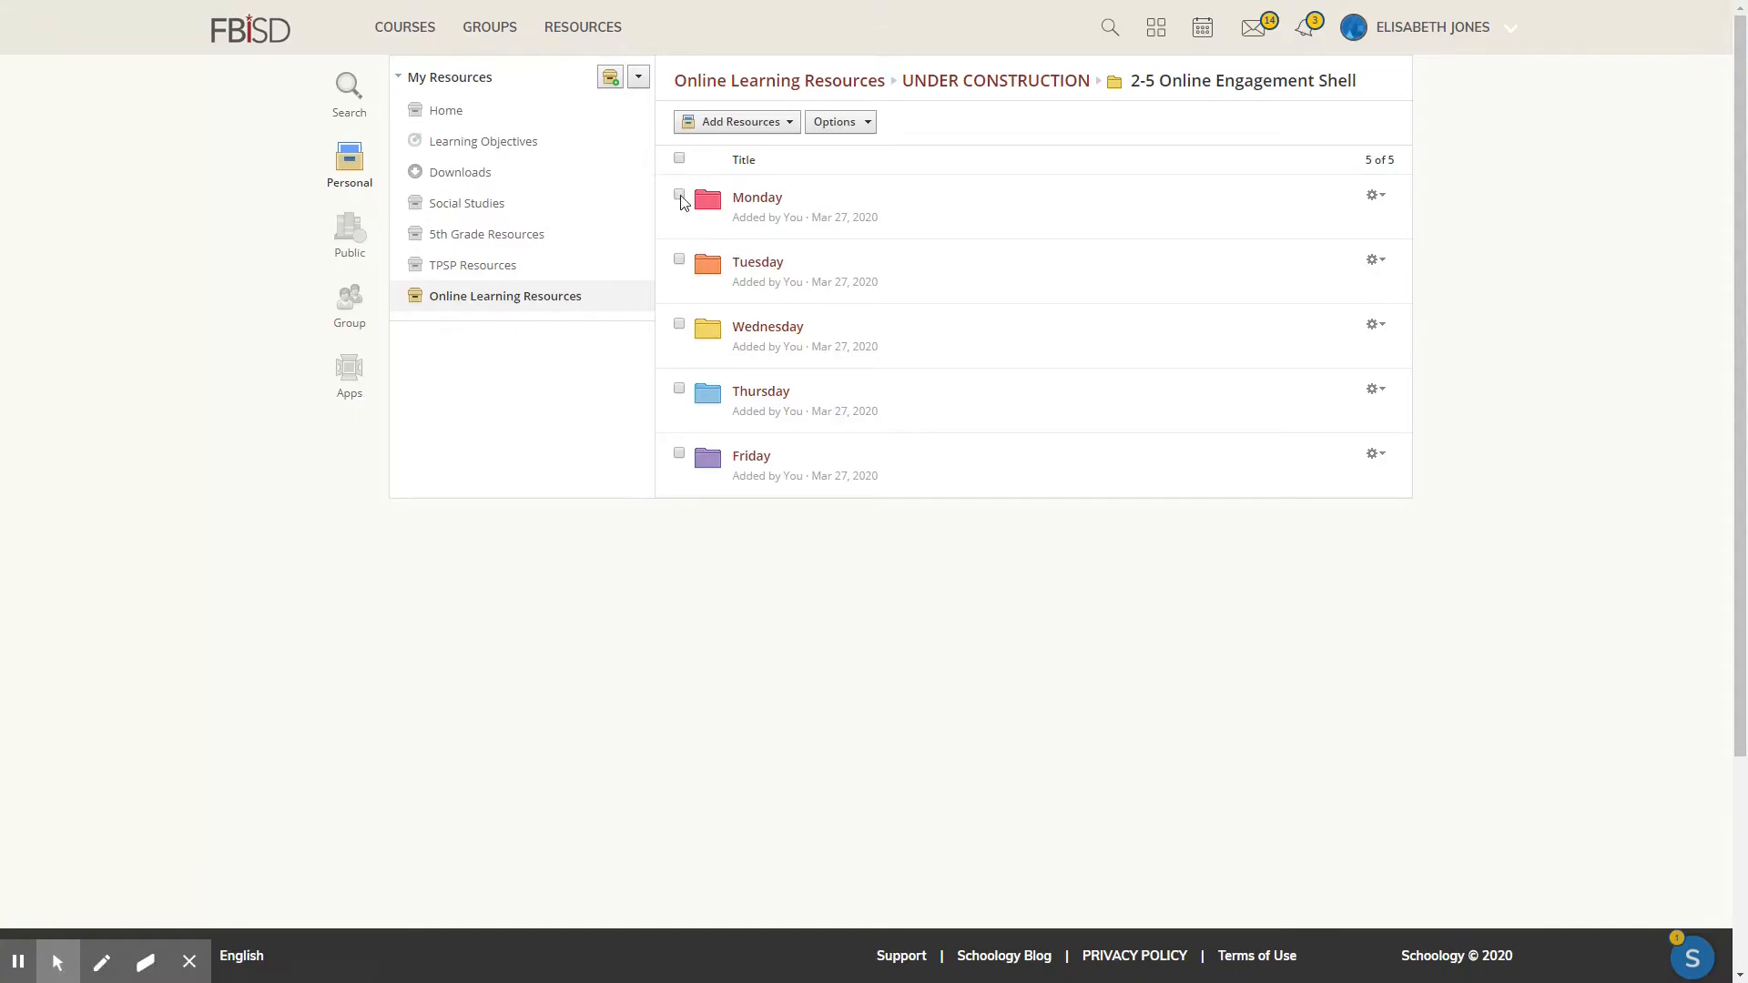
pyautogui.click(680, 260)
pyautogui.click(680, 392)
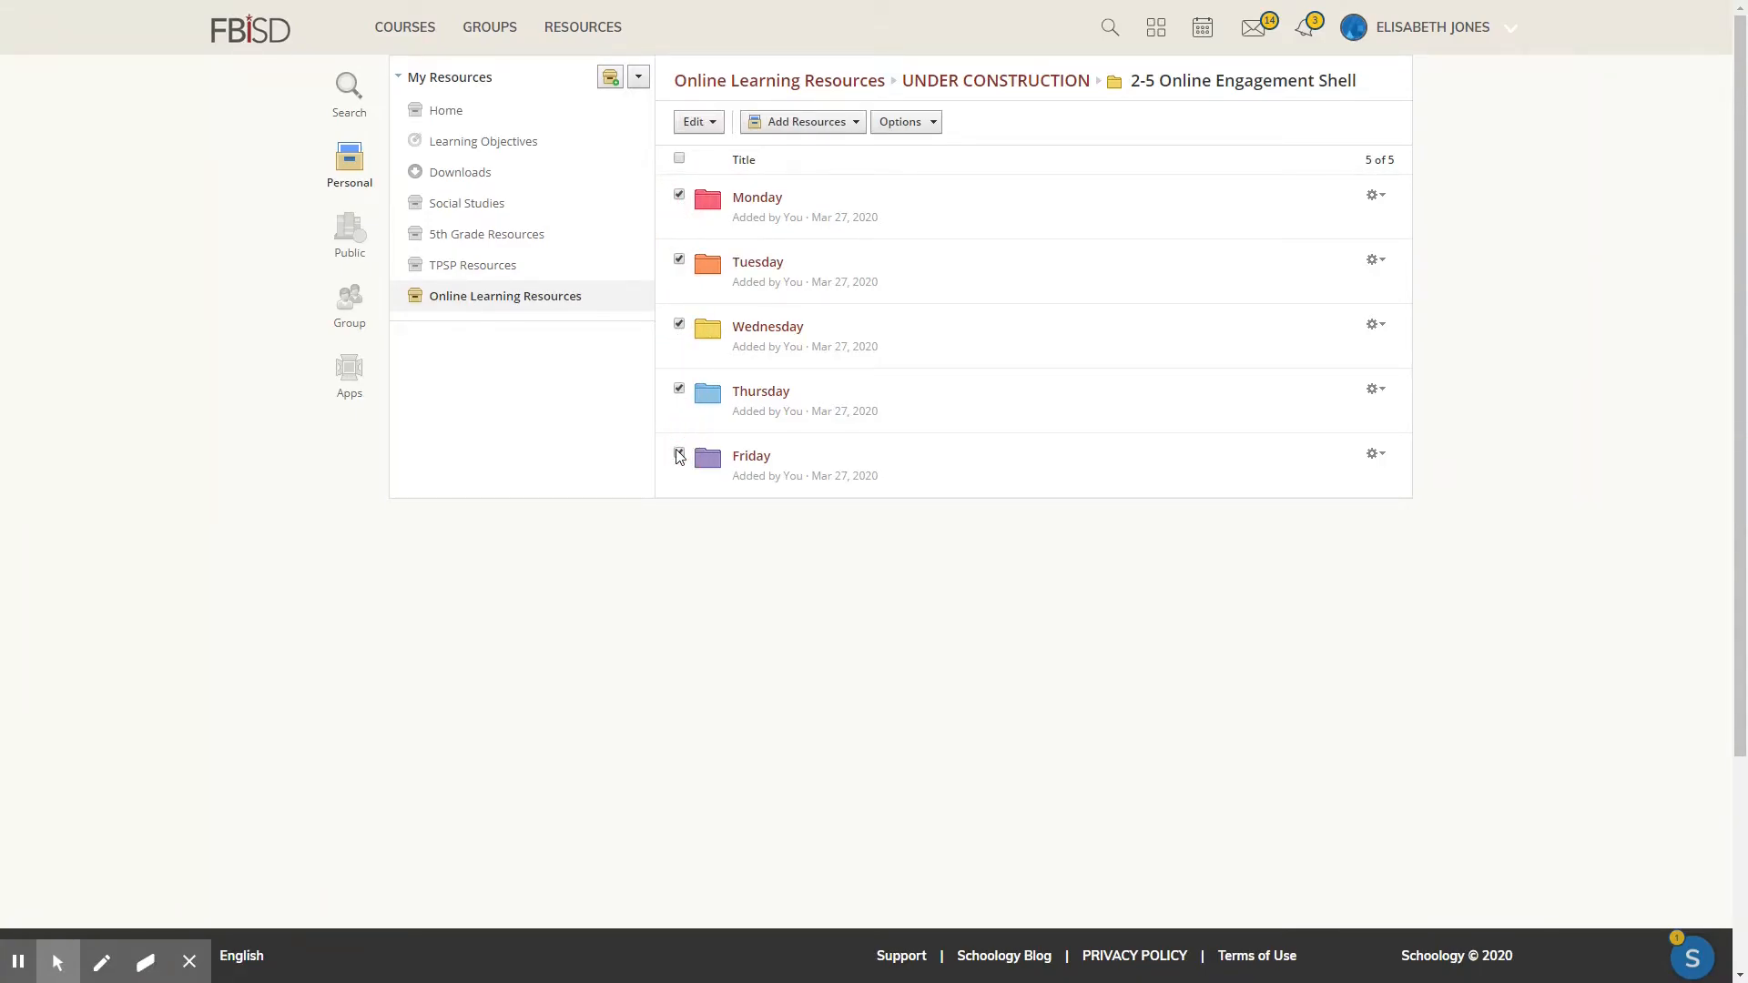
# Add the selected folders to the Reading Grade 5: 5002/502 course, importing all their items, and close the export dialog.
pyautogui.click(715, 126)
pyautogui.click(745, 153)
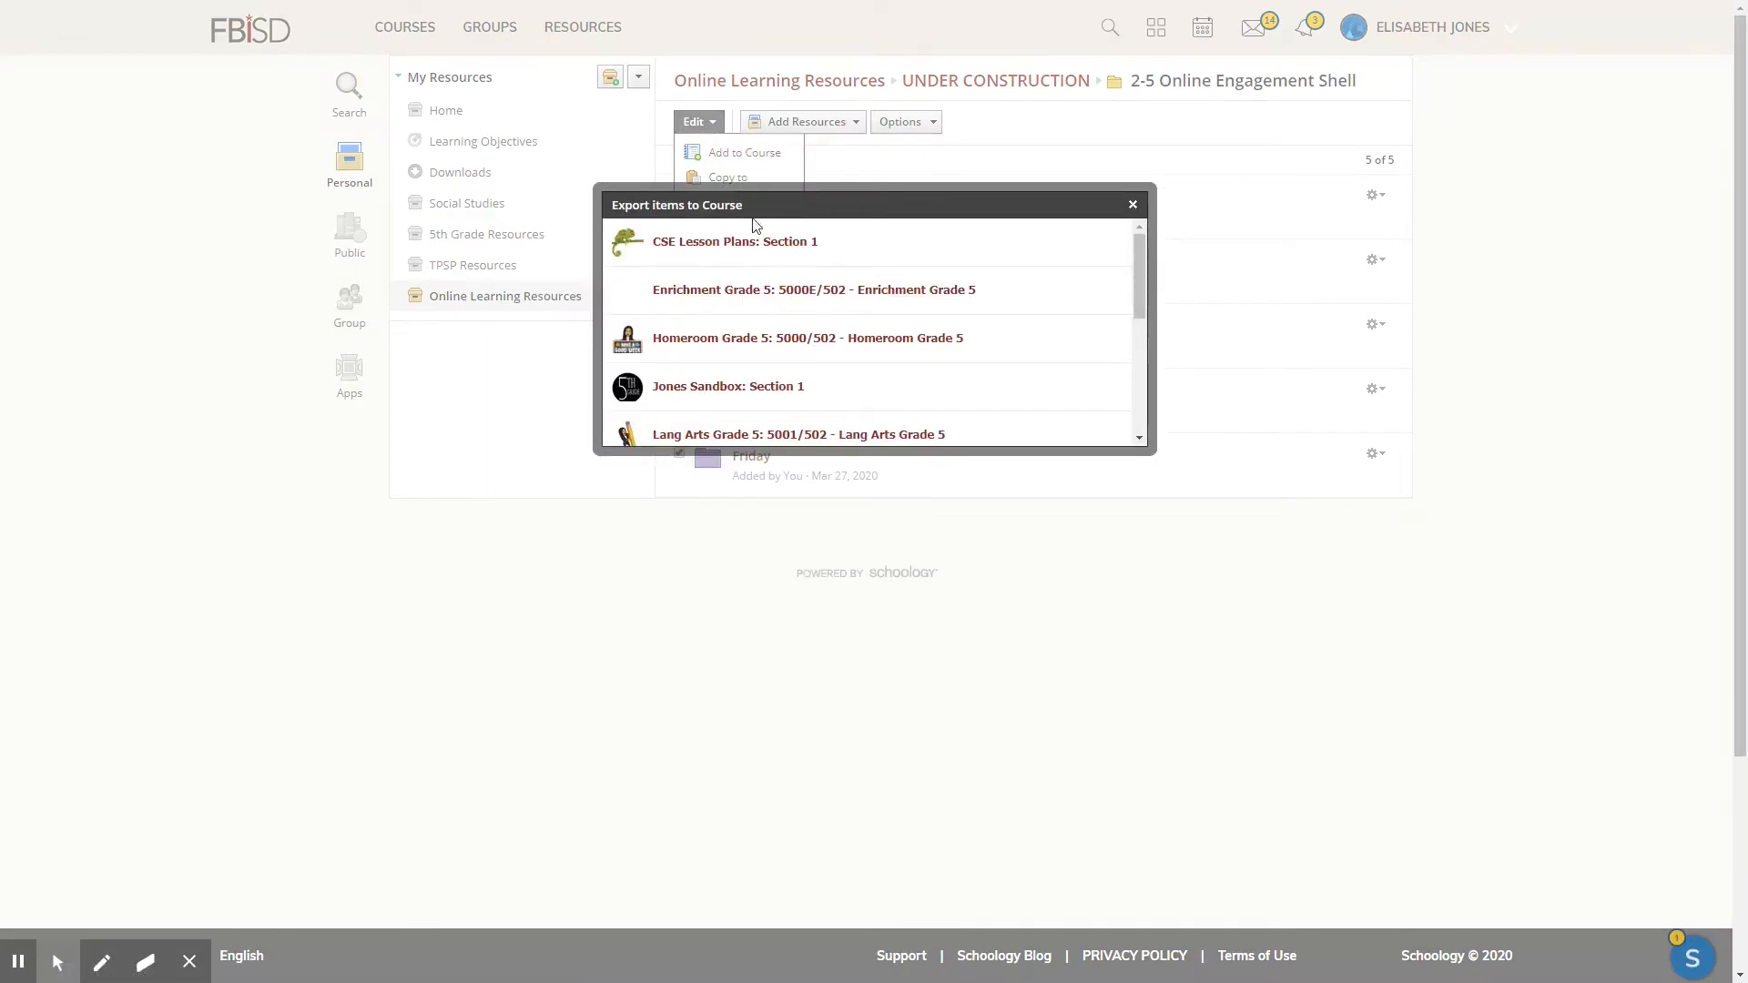
pyautogui.scroll(-2, 753, 254)
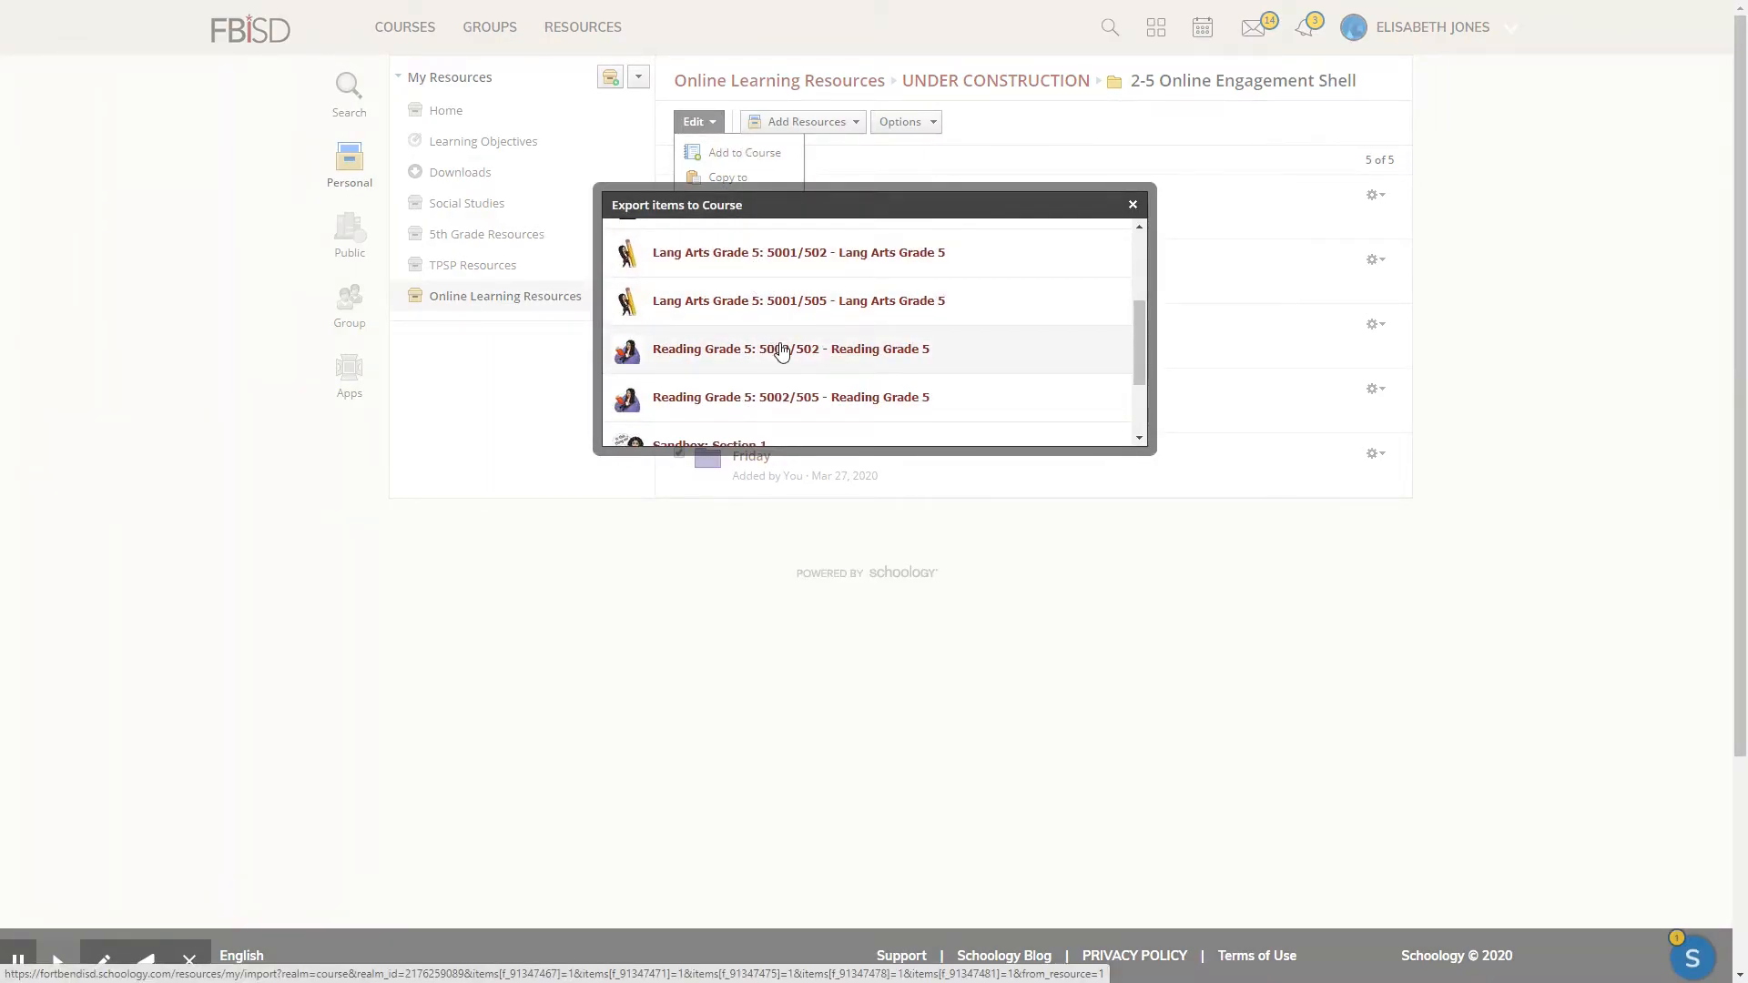
pyautogui.click(782, 353)
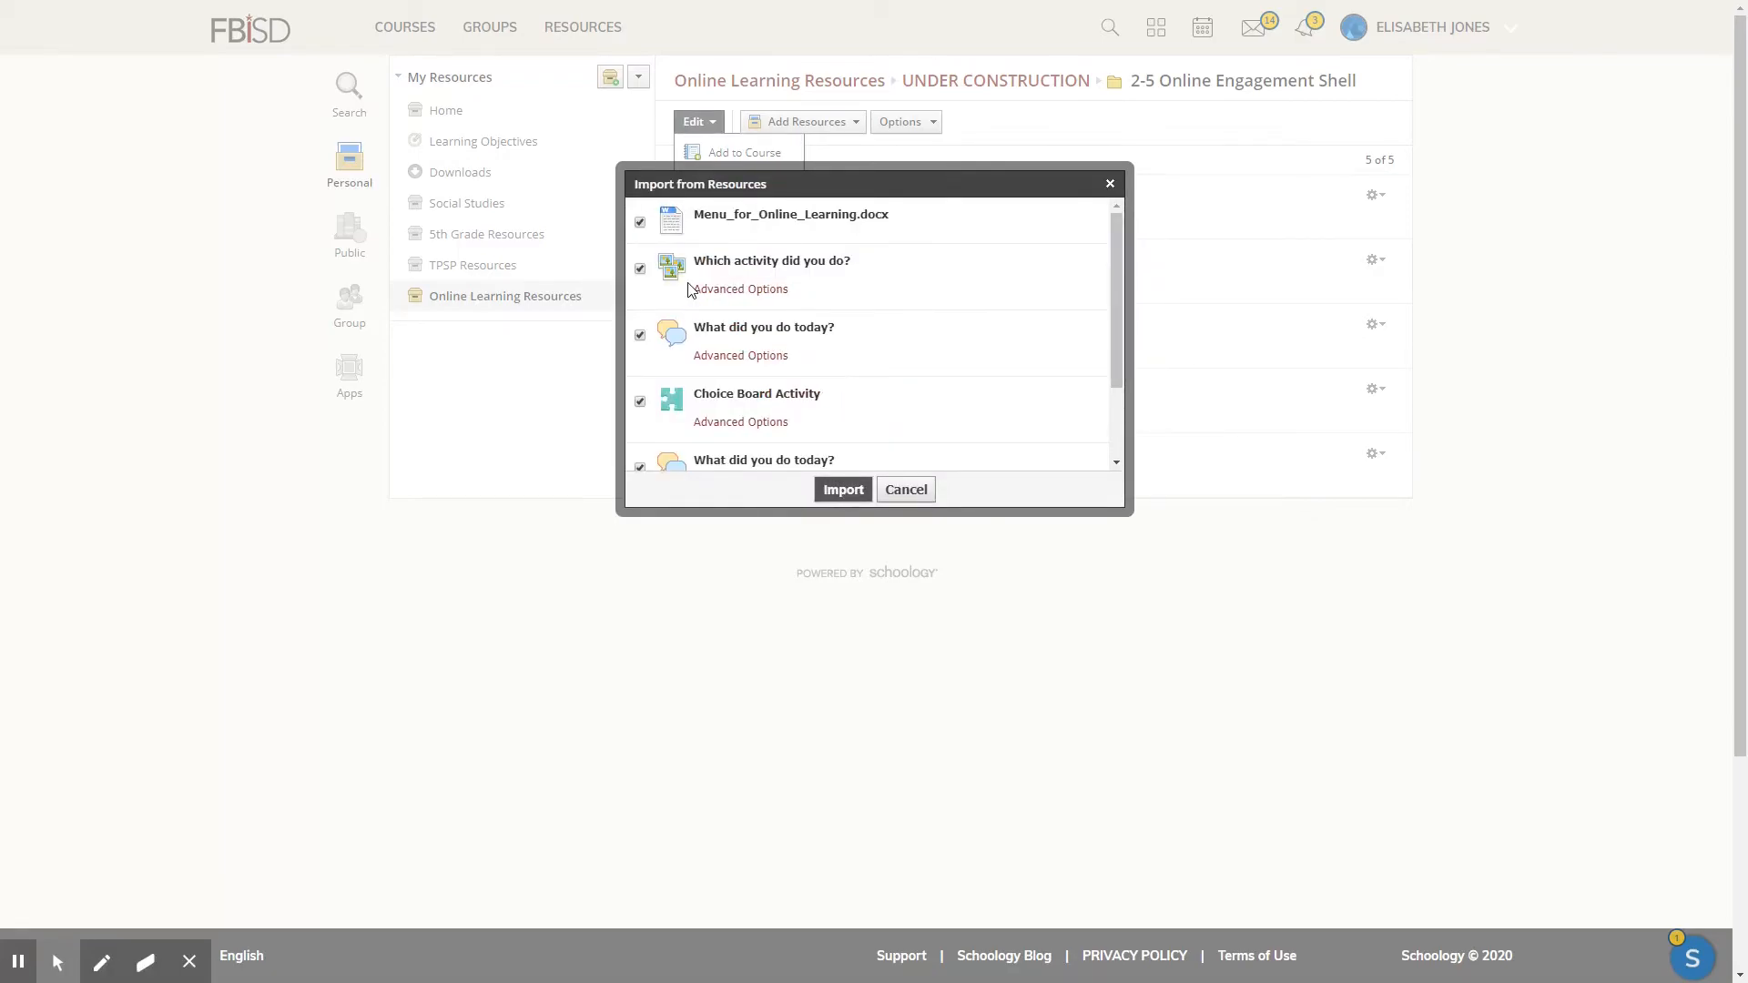
pyautogui.scroll(-3, 692, 301)
pyautogui.scroll(3, 702, 331)
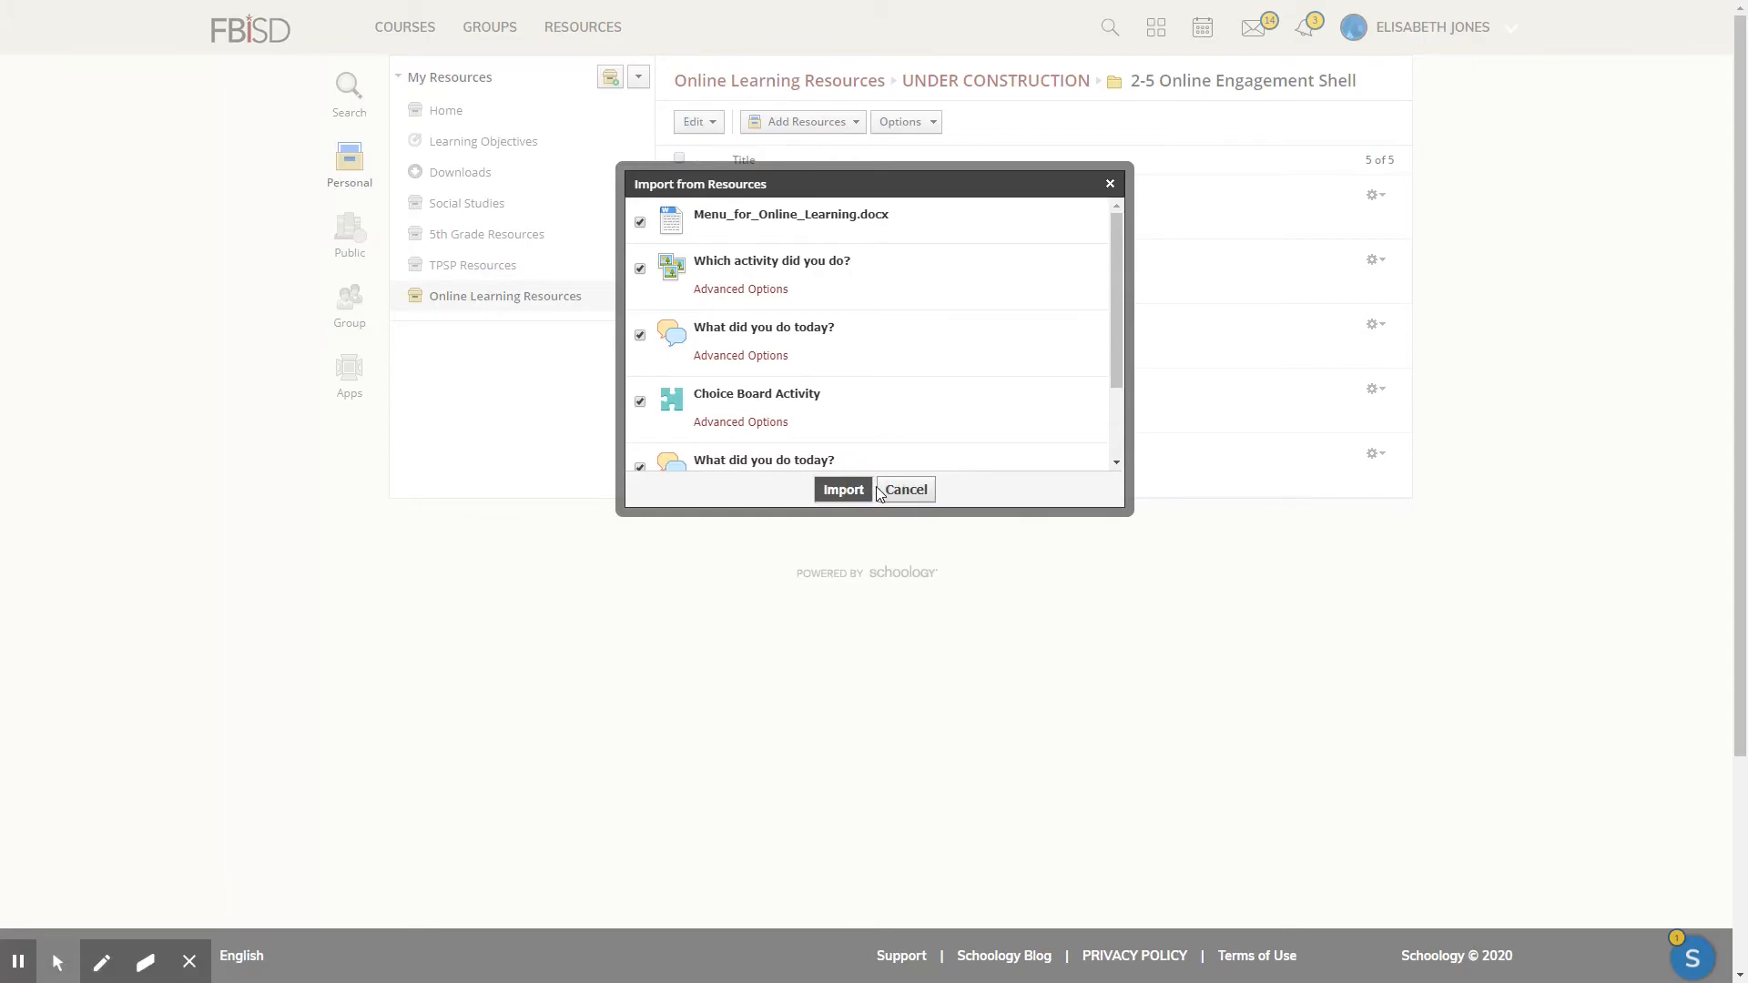
pyautogui.click(844, 491)
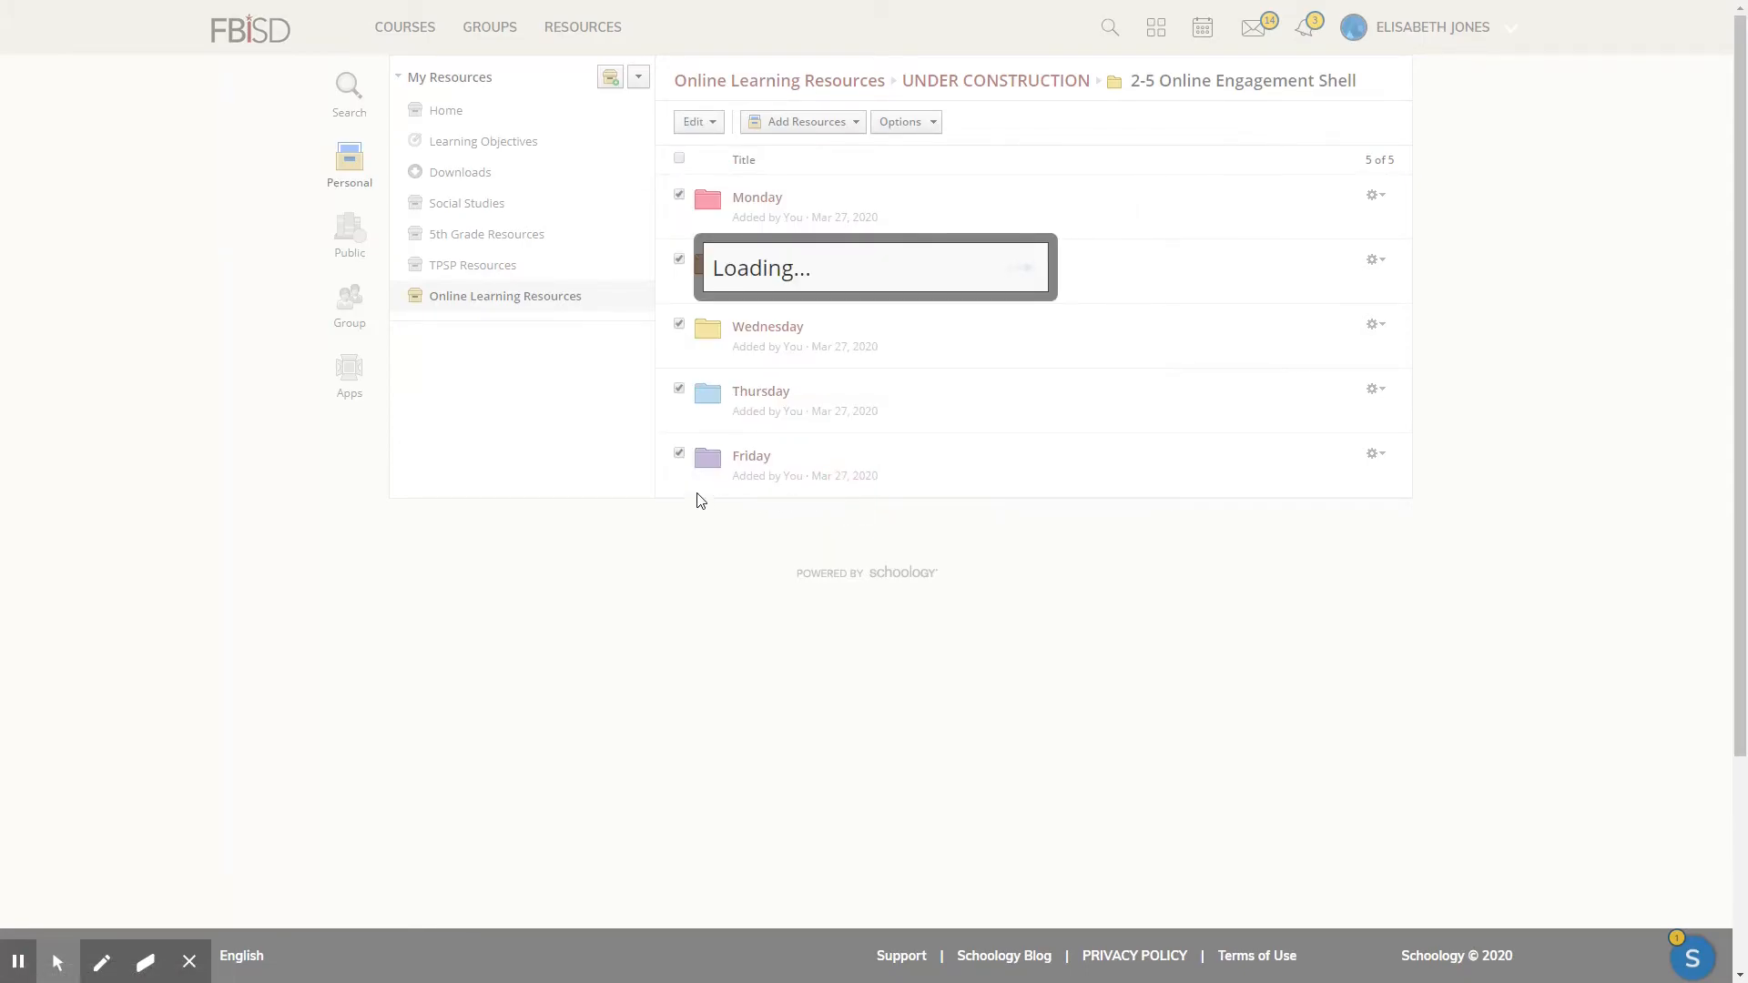
pyautogui.scroll(-2, 719, 401)
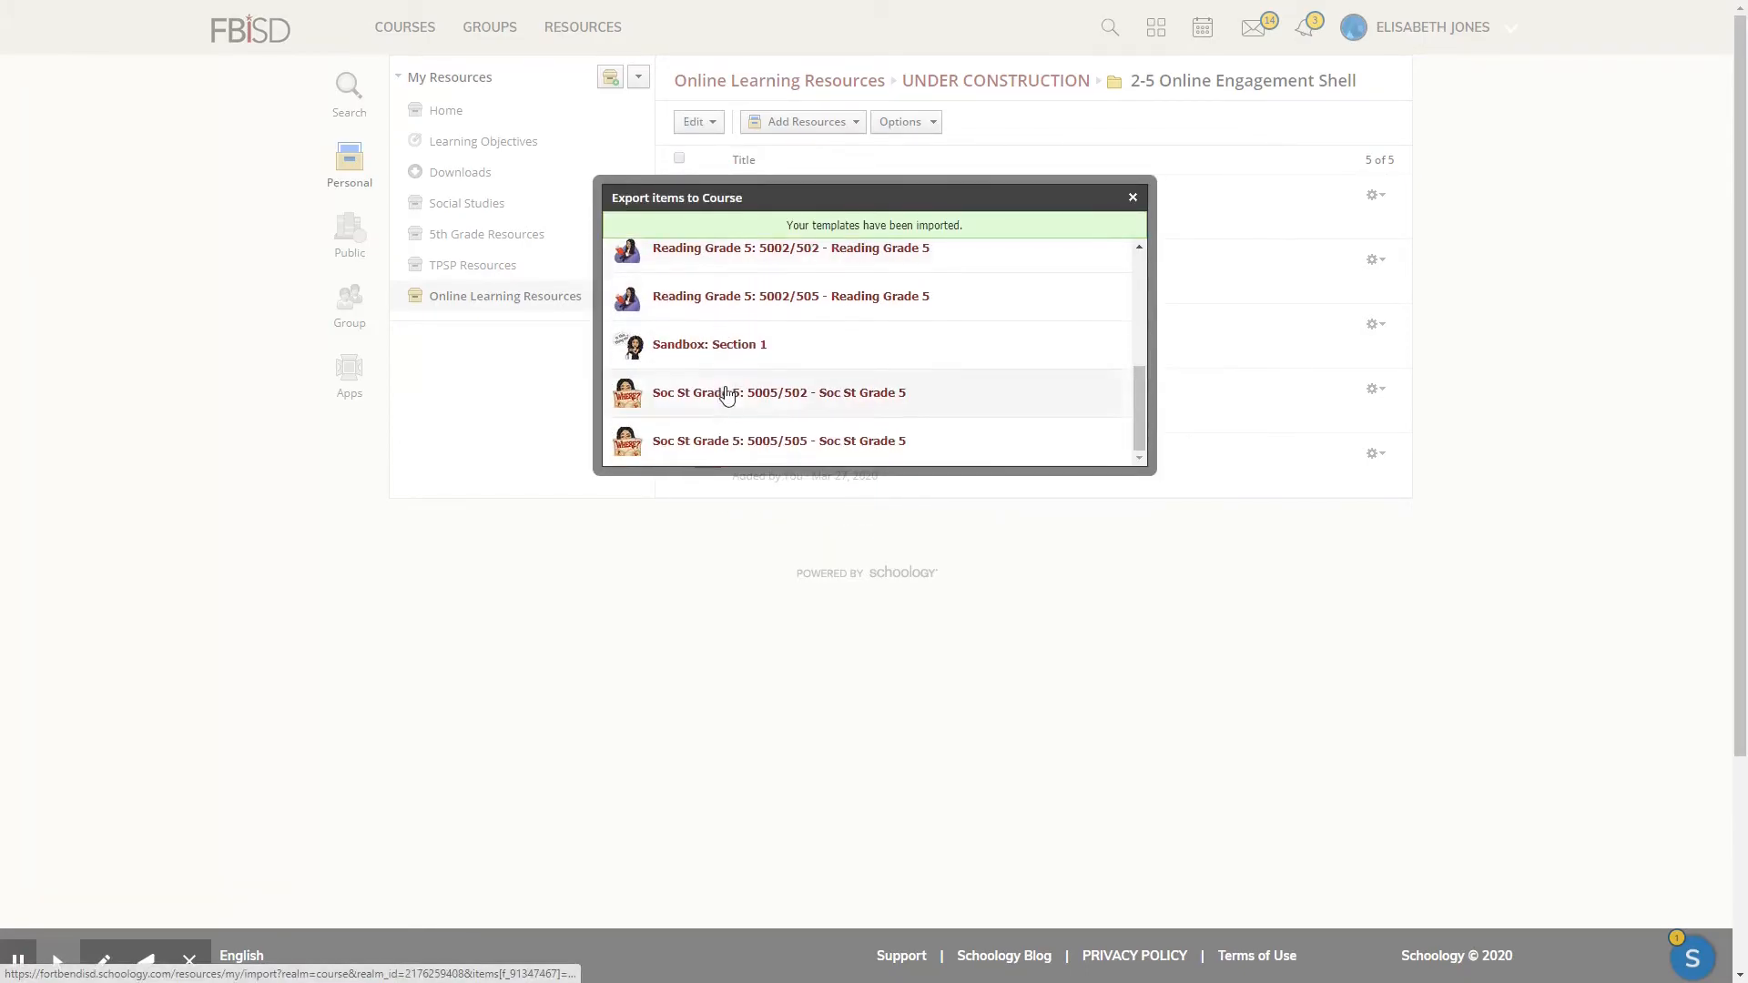
pyautogui.click(1133, 198)
# Open the Reading Grade 5: 5002/502 course and look through its materials for the imported weekday folders.
pyautogui.click(398, 25)
pyautogui.click(960, 413)
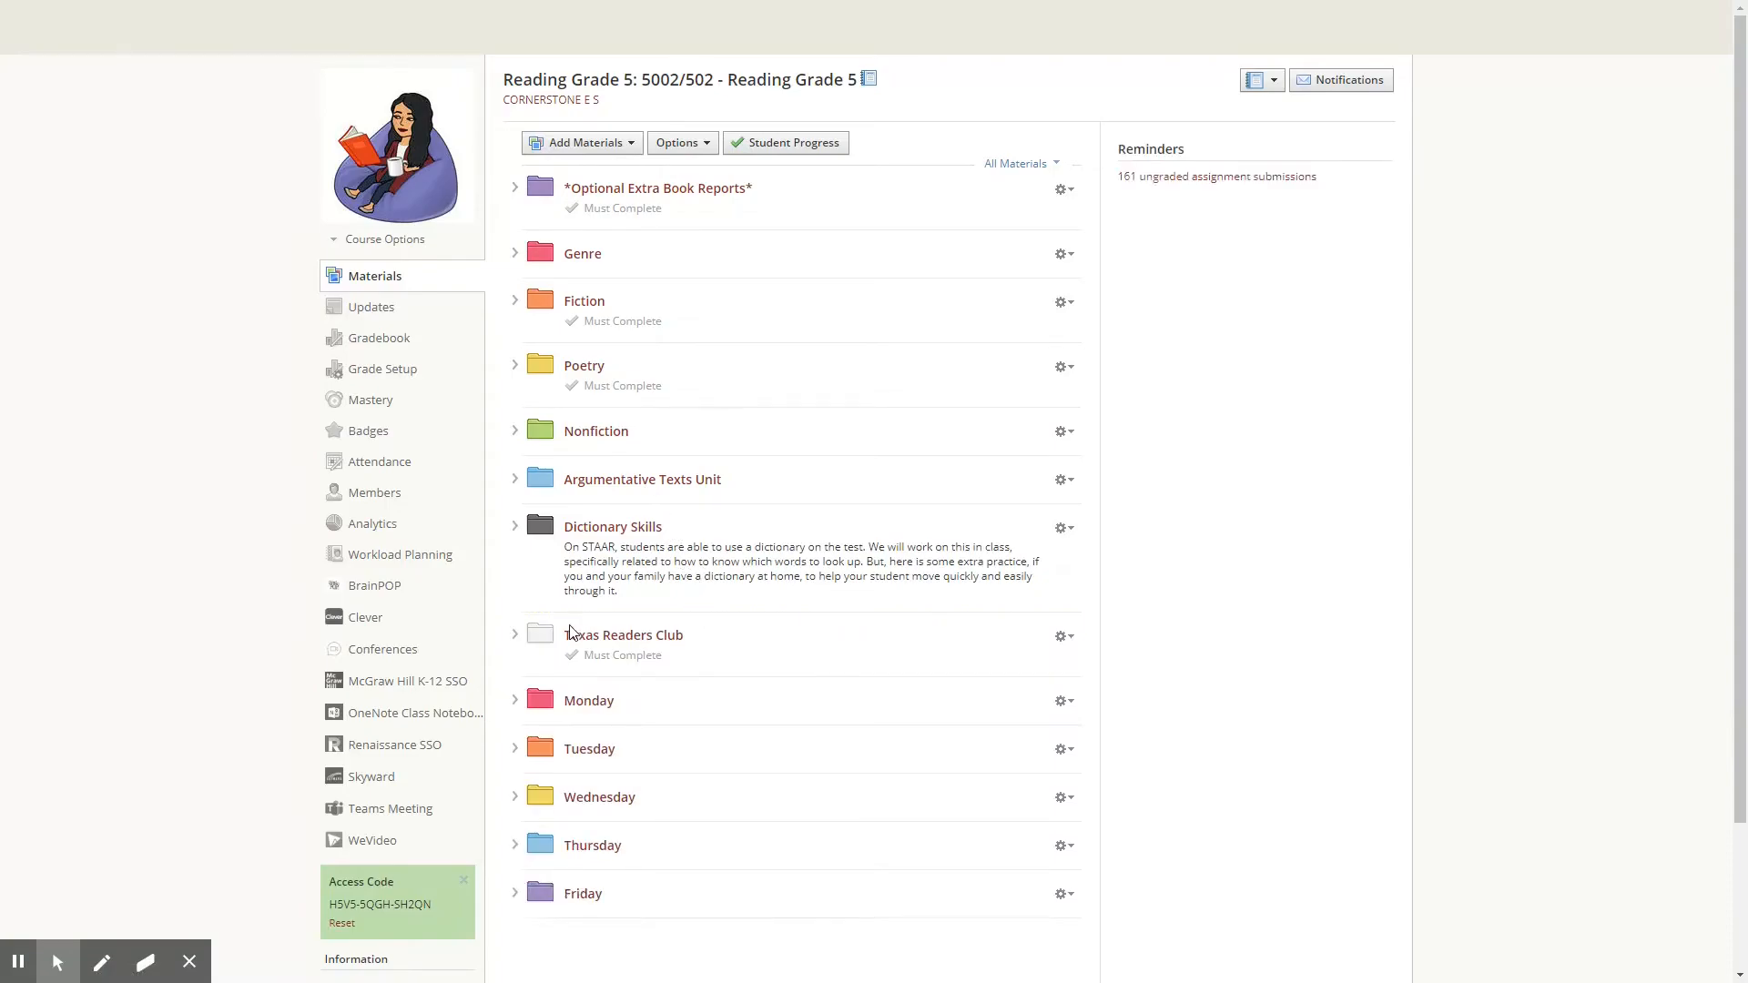
pyautogui.scroll(-1, 577, 610)
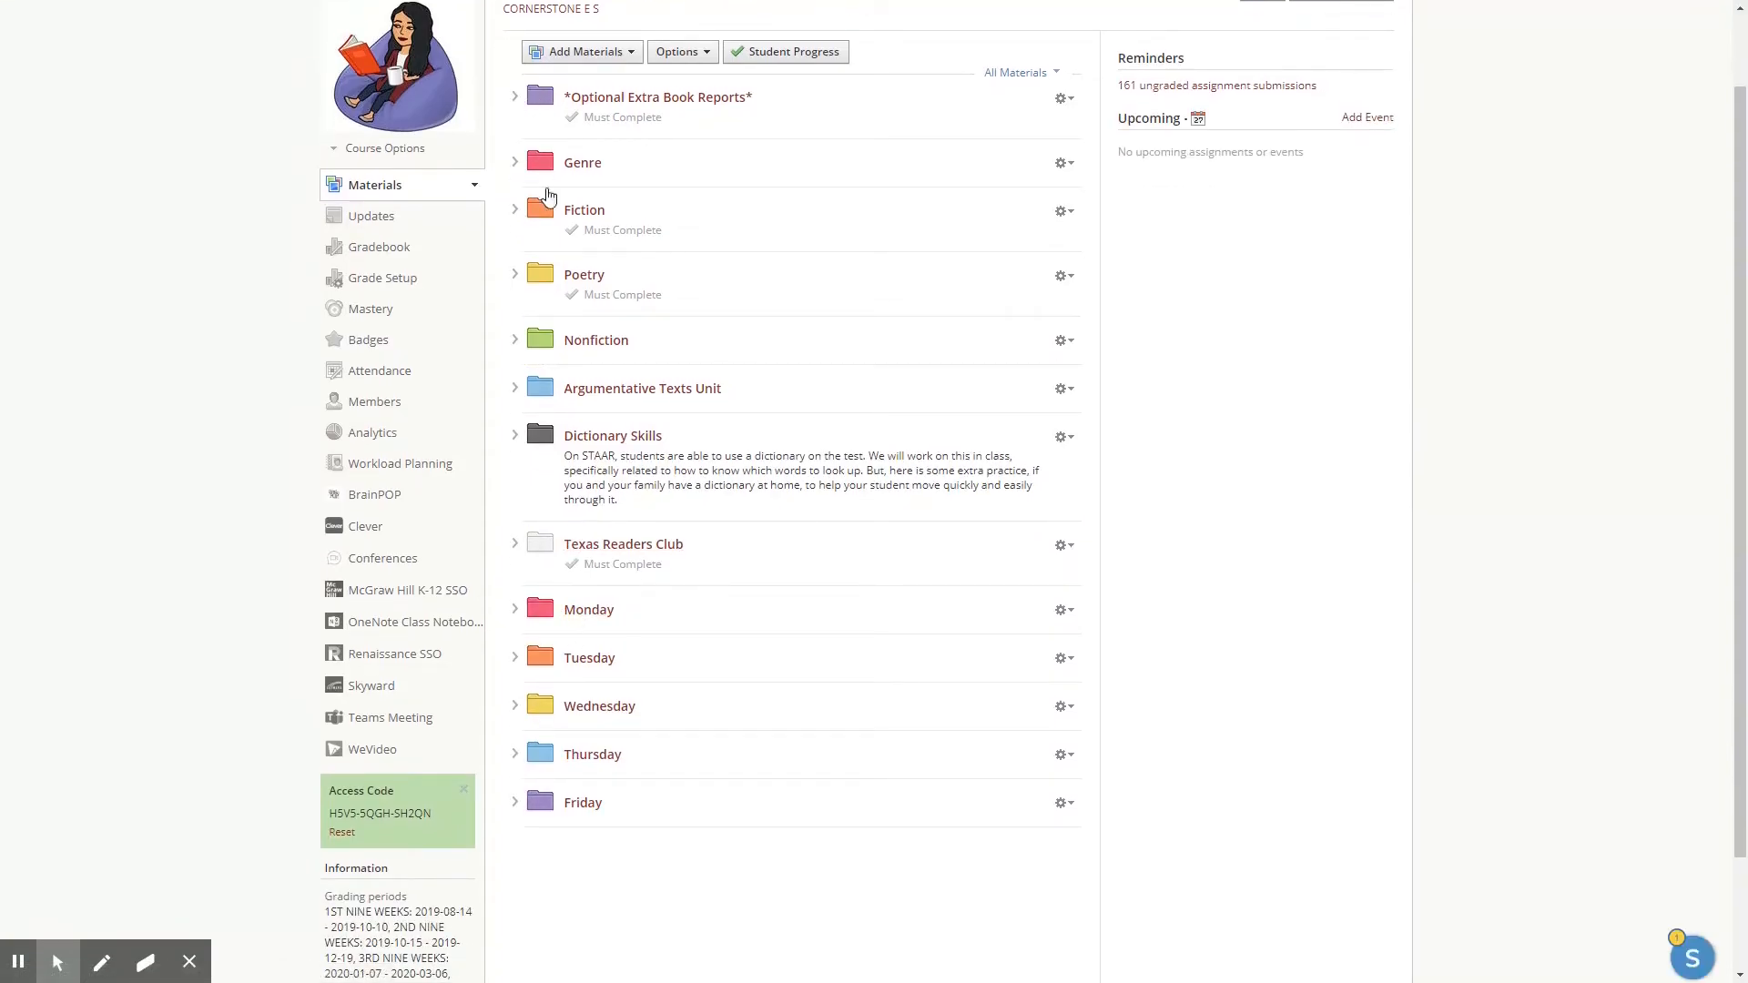
pyautogui.scroll(1, 584, 423)
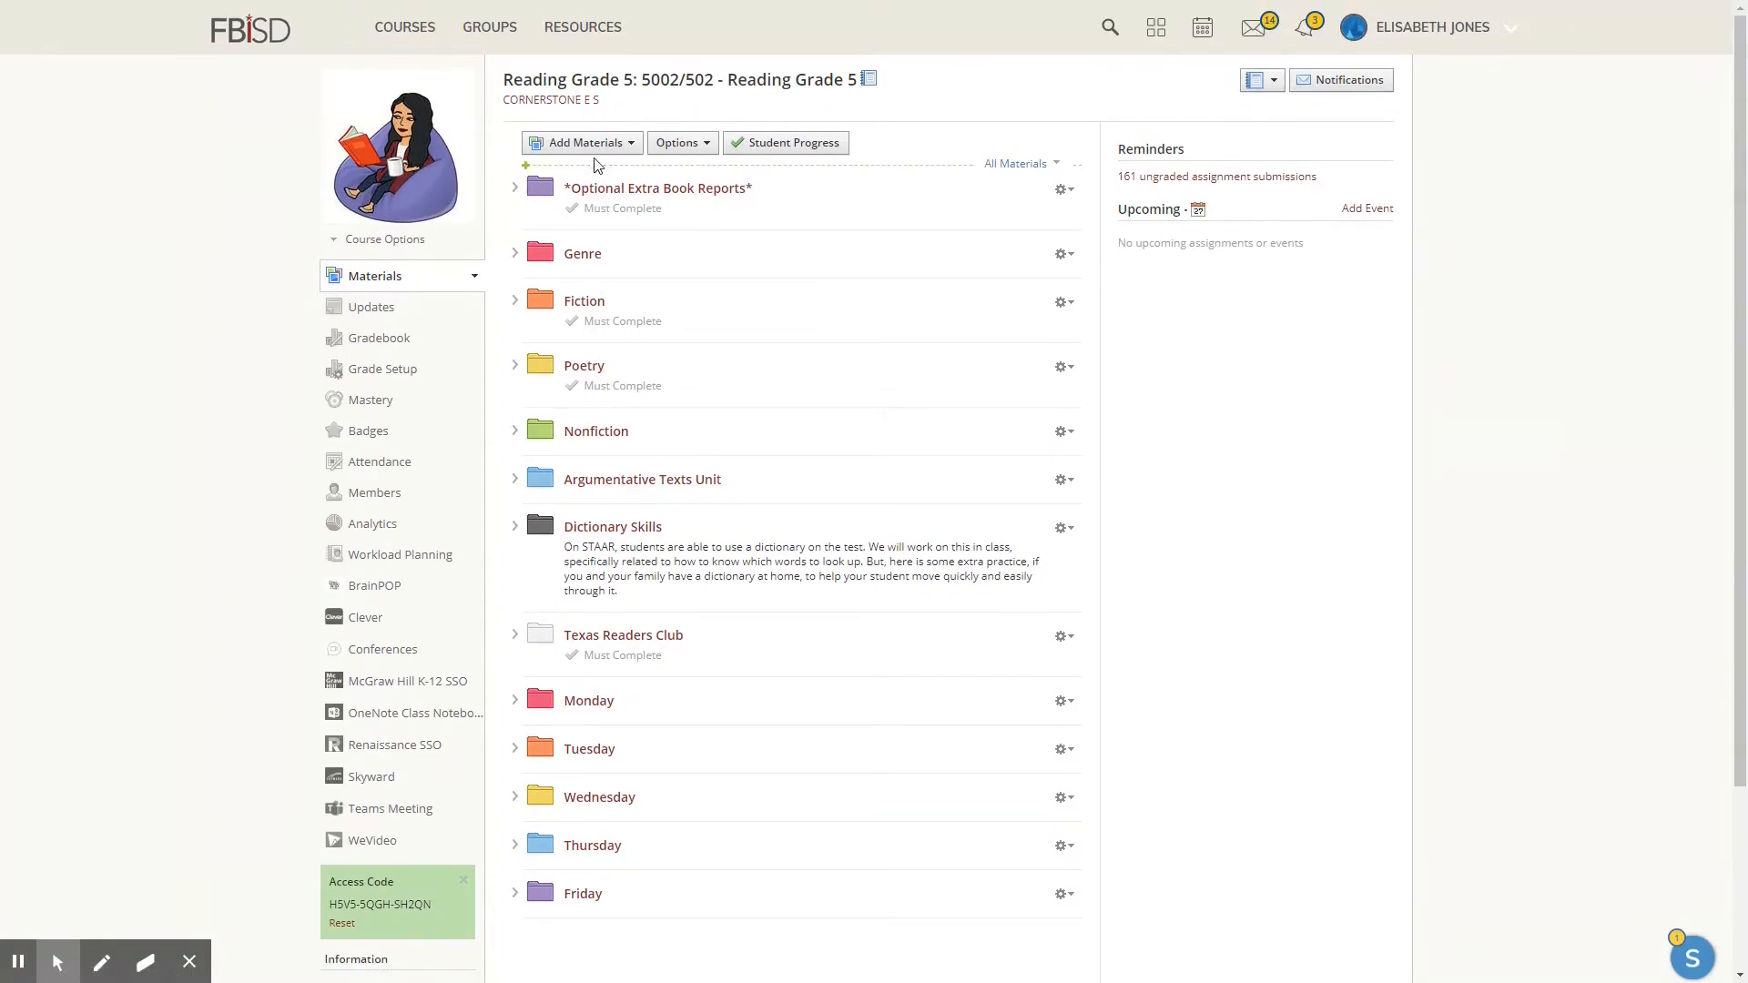
pyautogui.click(625, 145)
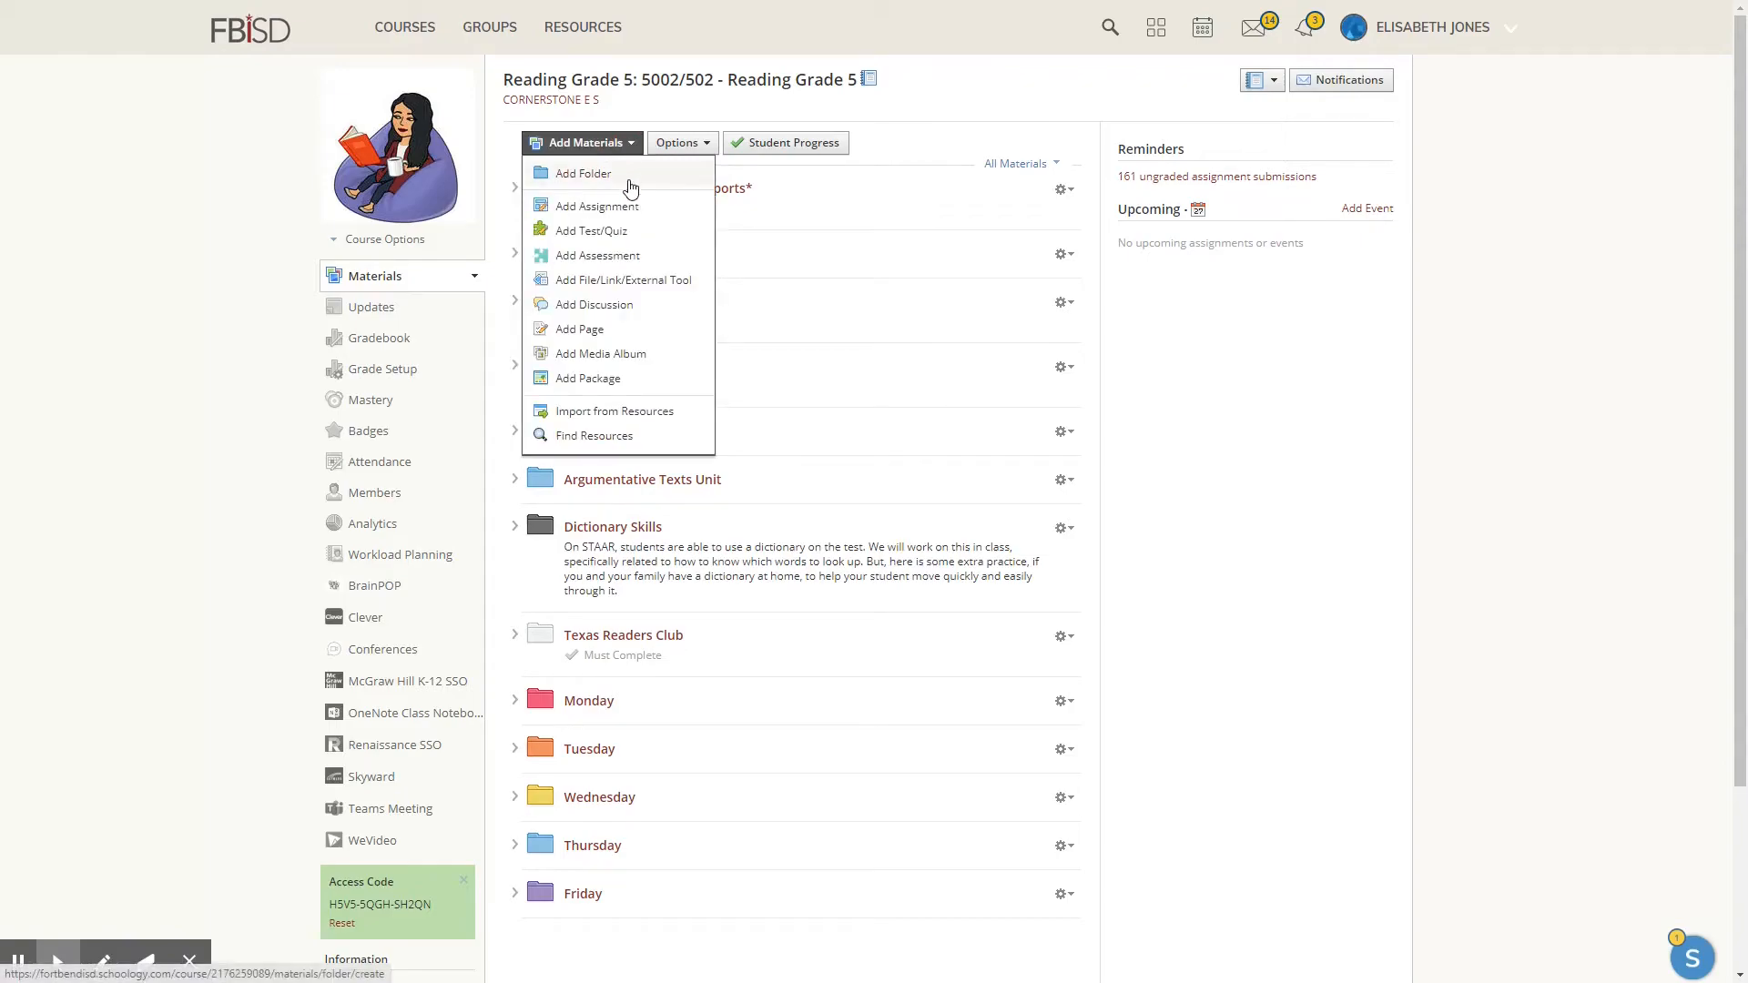
pyautogui.click(637, 172)
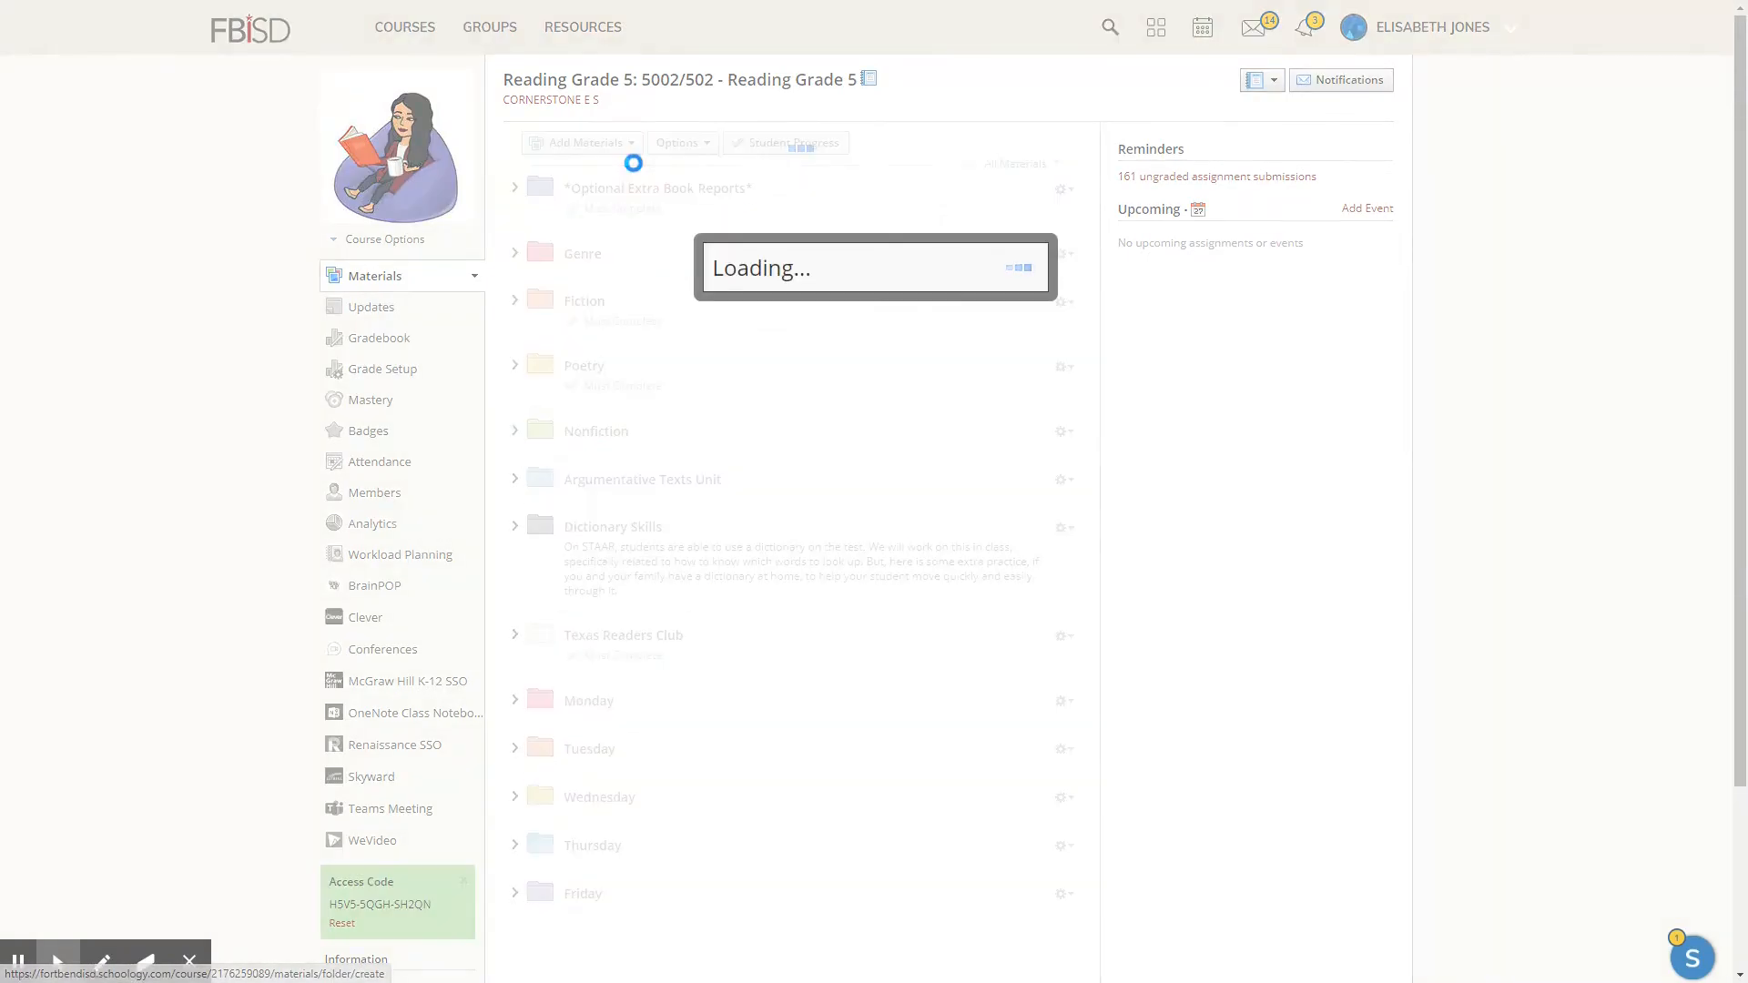
pyautogui.click(907, 616)
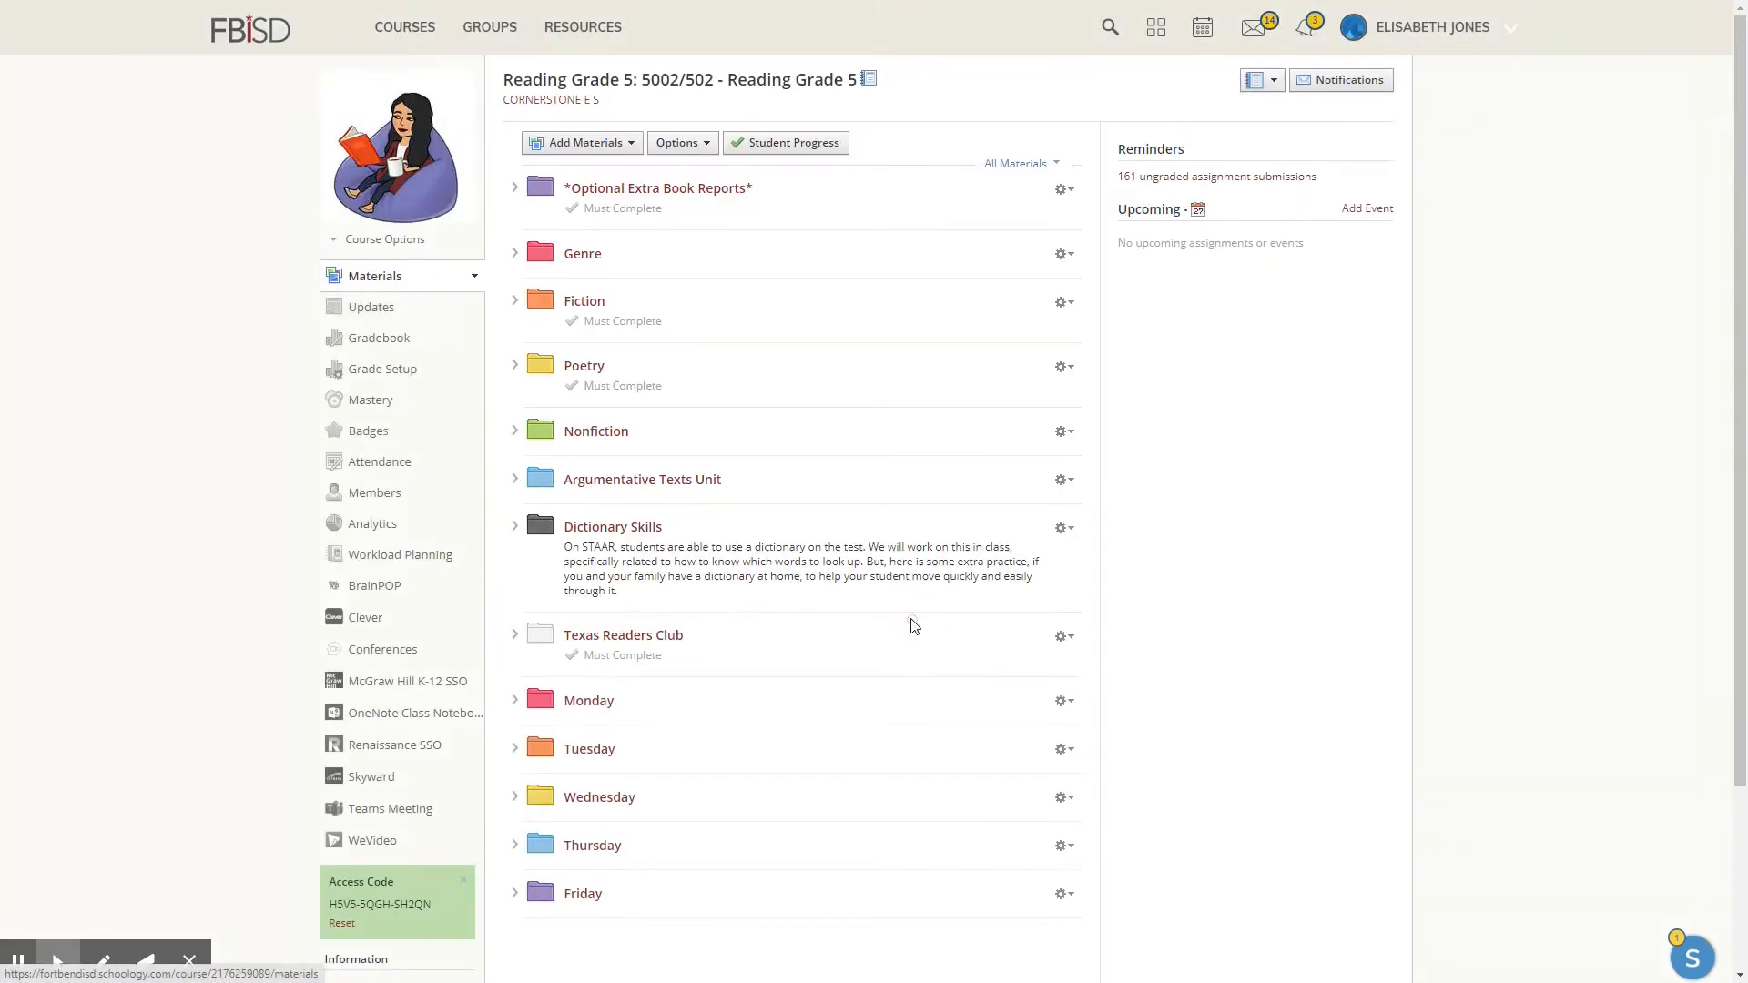
# Create a published course folder titled "Online Learning" with the default blue color.
pyautogui.click(630, 141)
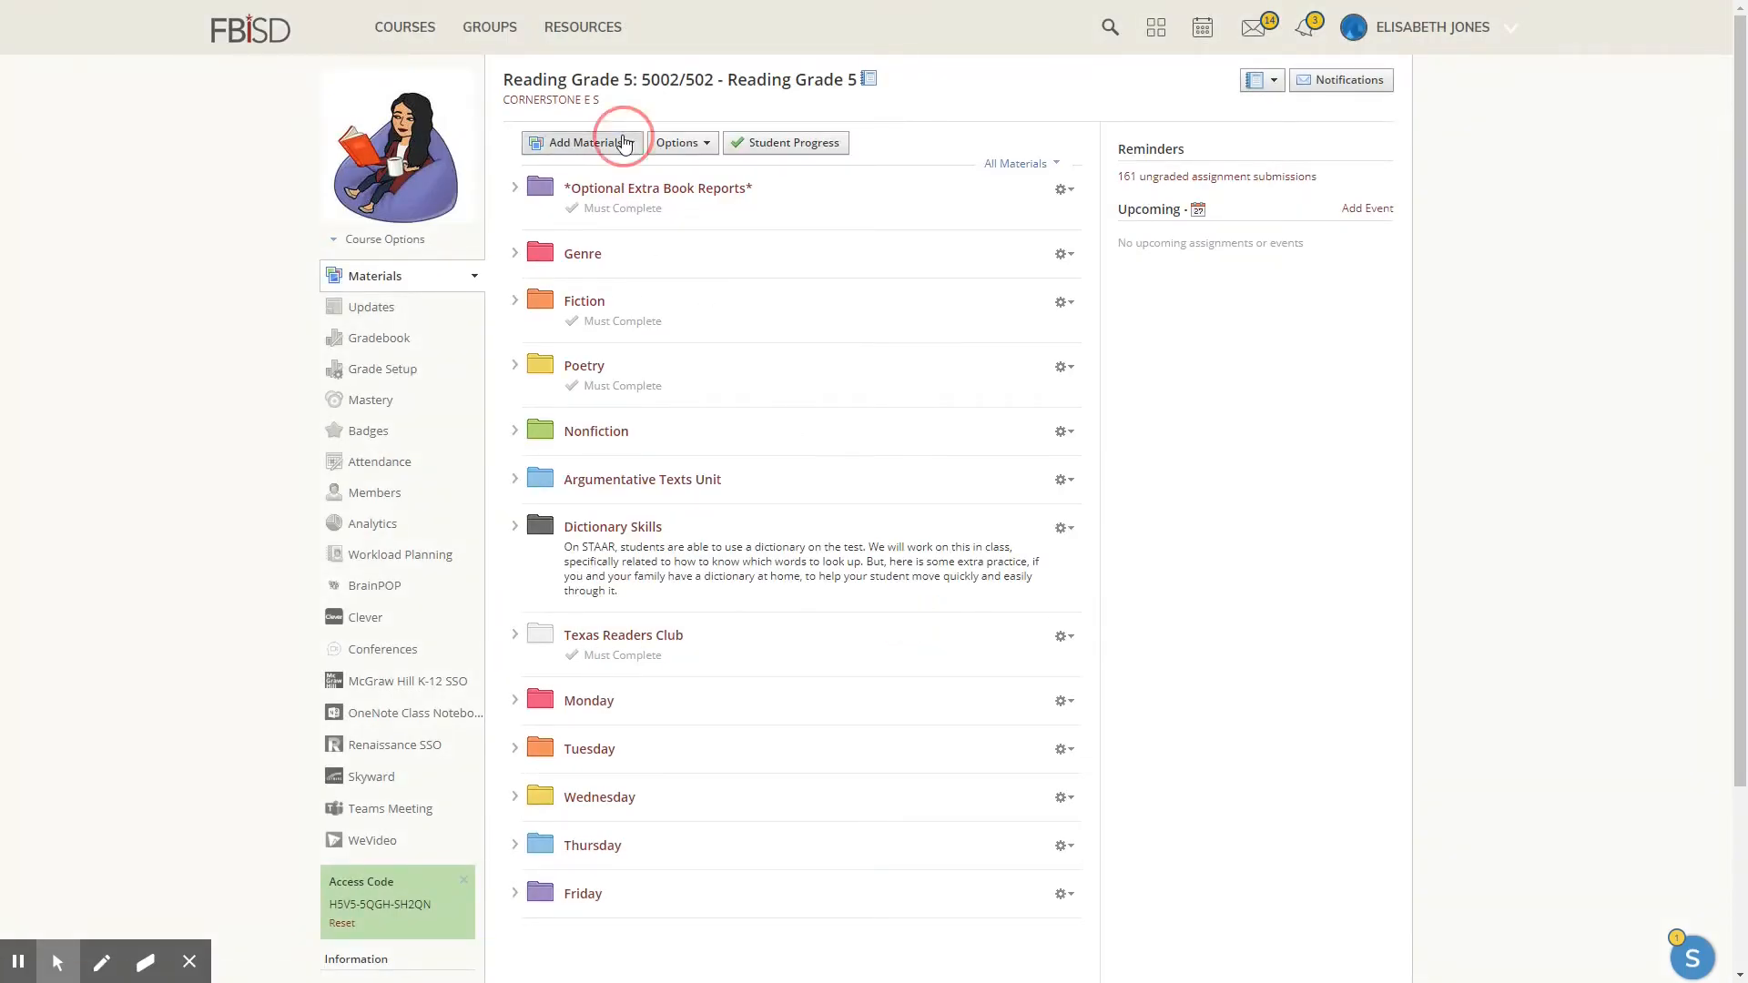
pyautogui.click(621, 177)
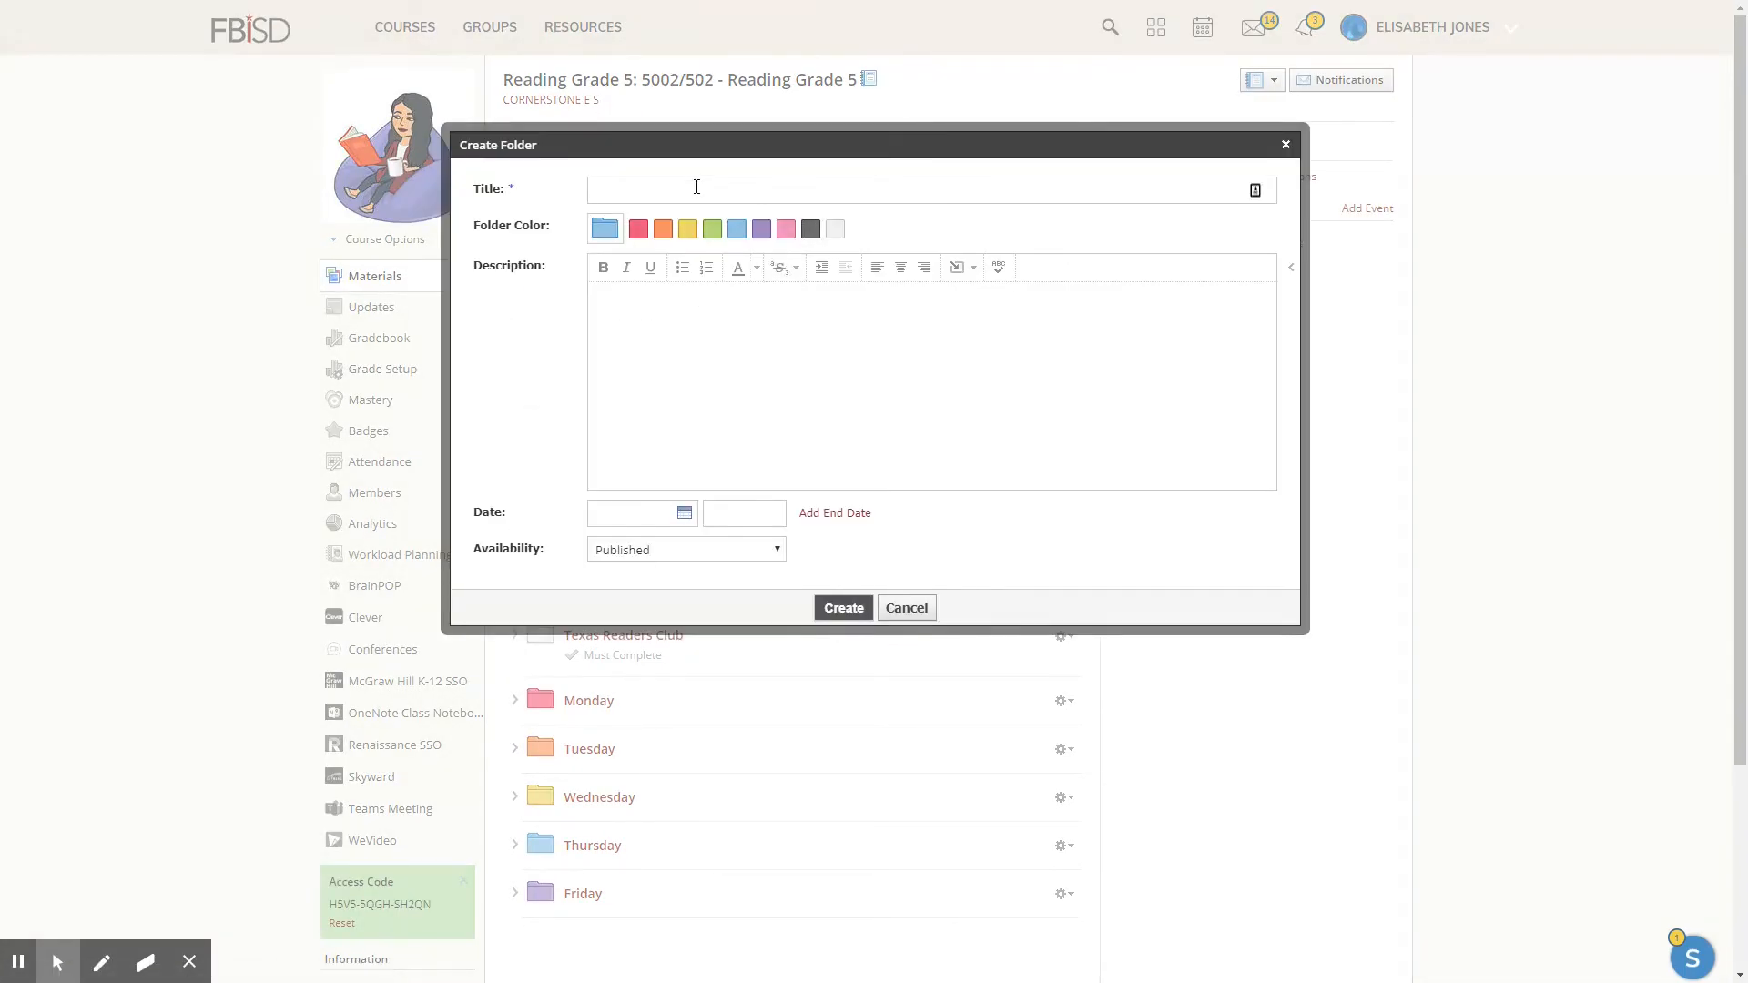
pyautogui.write('Online Learning')
pyautogui.click(861, 619)
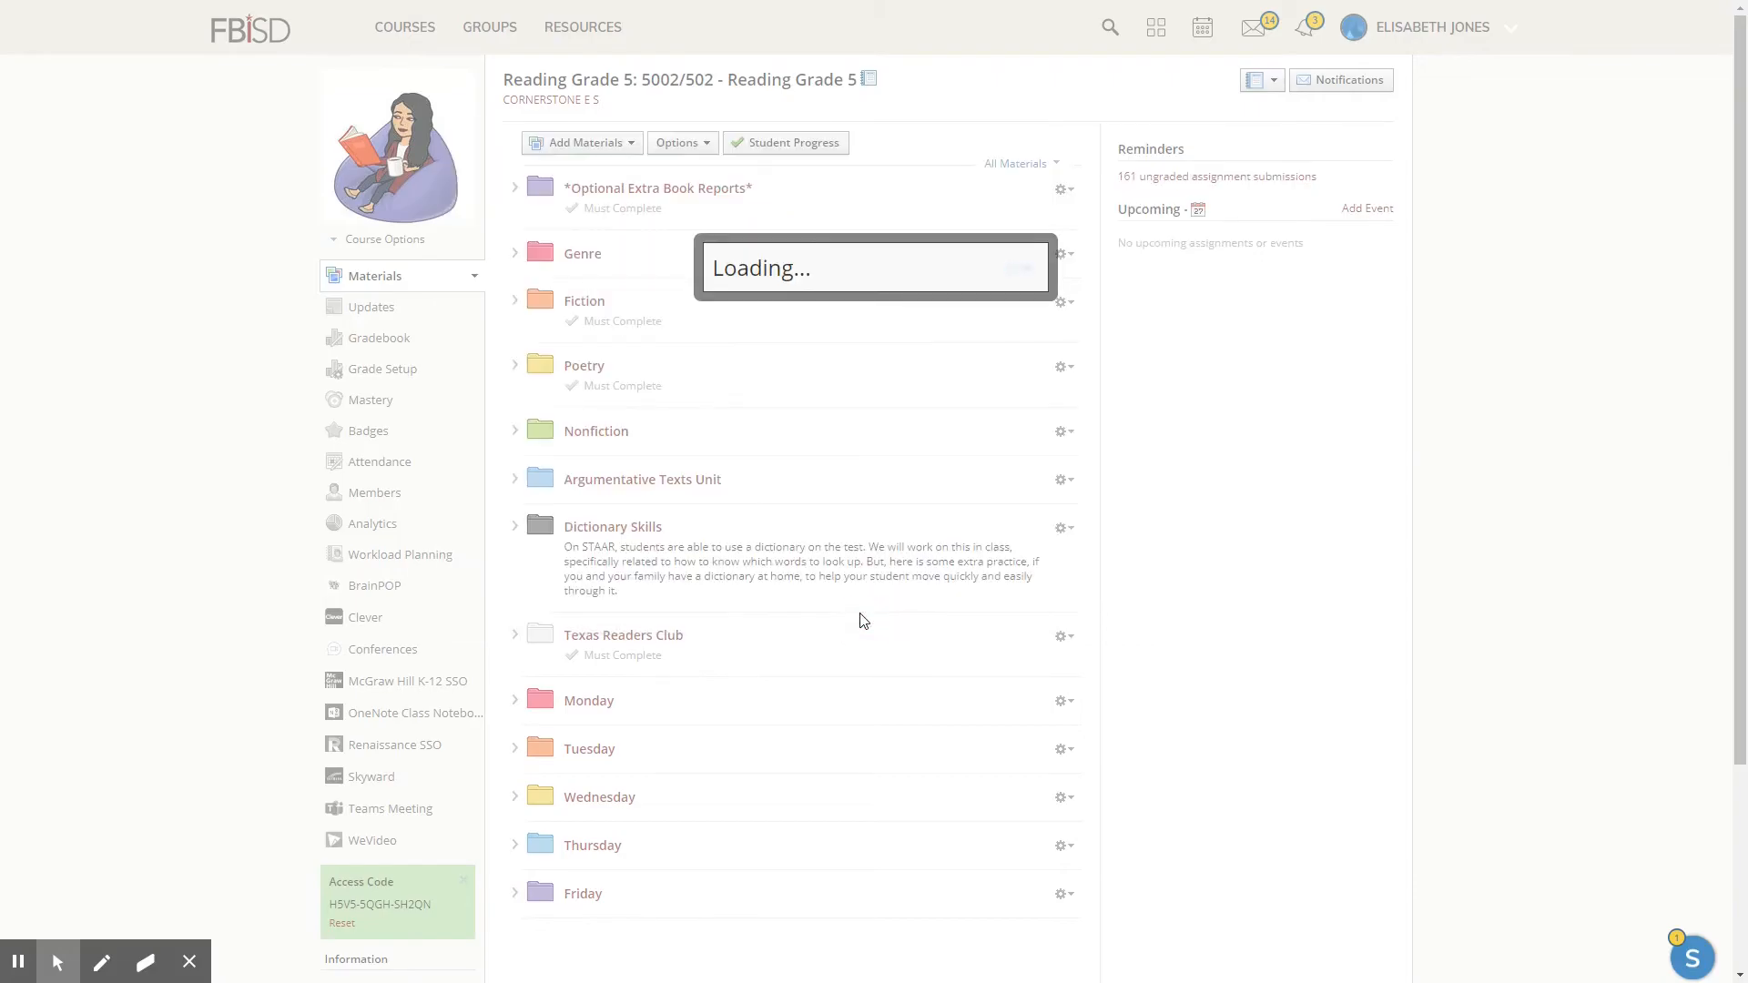
# Move the Monday, Tuesday, Wednesday, Thursday and Friday folders into the Online Learning folder.
pyautogui.scroll(-3, 507, 742)
pyautogui.moveTo(588, 470); pyautogui.dragTo(624, 710)
pyautogui.moveTo(592, 482); pyautogui.dragTo(617, 696)
pyautogui.moveTo(580, 488); pyautogui.dragTo(664, 674)
pyautogui.moveTo(592, 469); pyautogui.dragTo(663, 711)
pyautogui.moveTo(550, 488); pyautogui.dragTo(638, 619)
pyautogui.click(515, 468)
# Move the Online Learning folder above all other course materials and collapse the *Optional Extra Book Reports* folder.
pyautogui.scroll(3, 514, 468)
pyautogui.moveTo(644, 701); pyautogui.dragTo(652, 190)
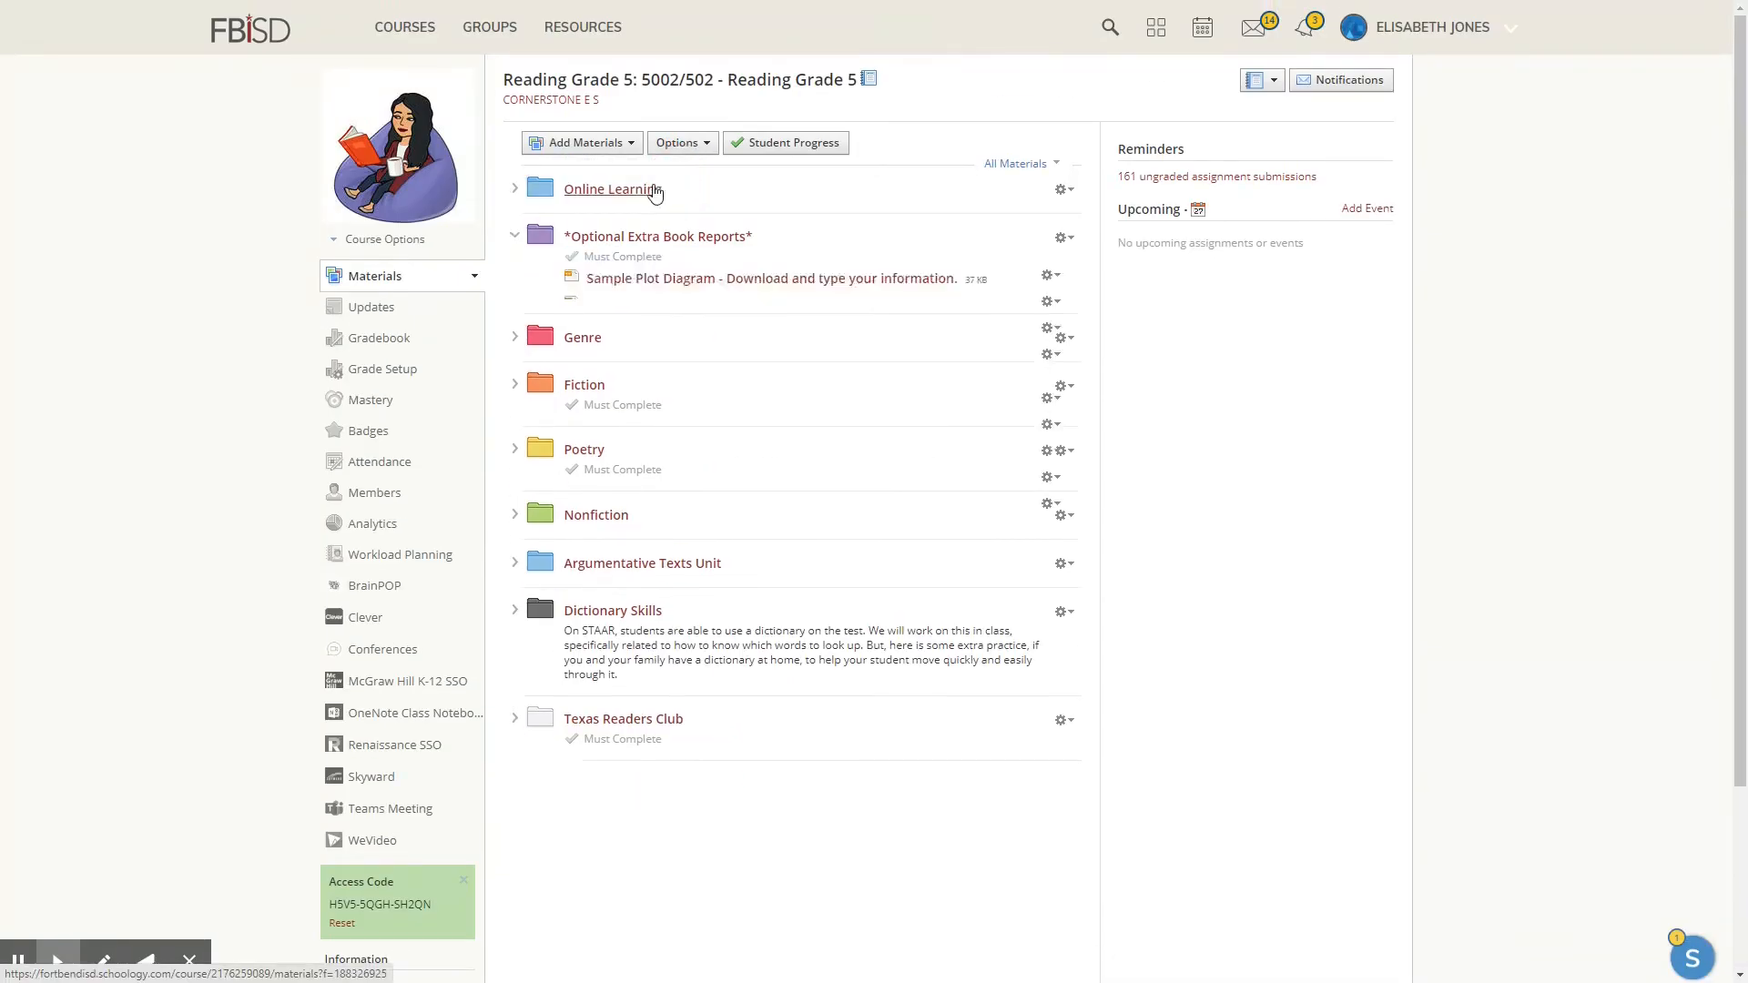
pyautogui.click(512, 236)
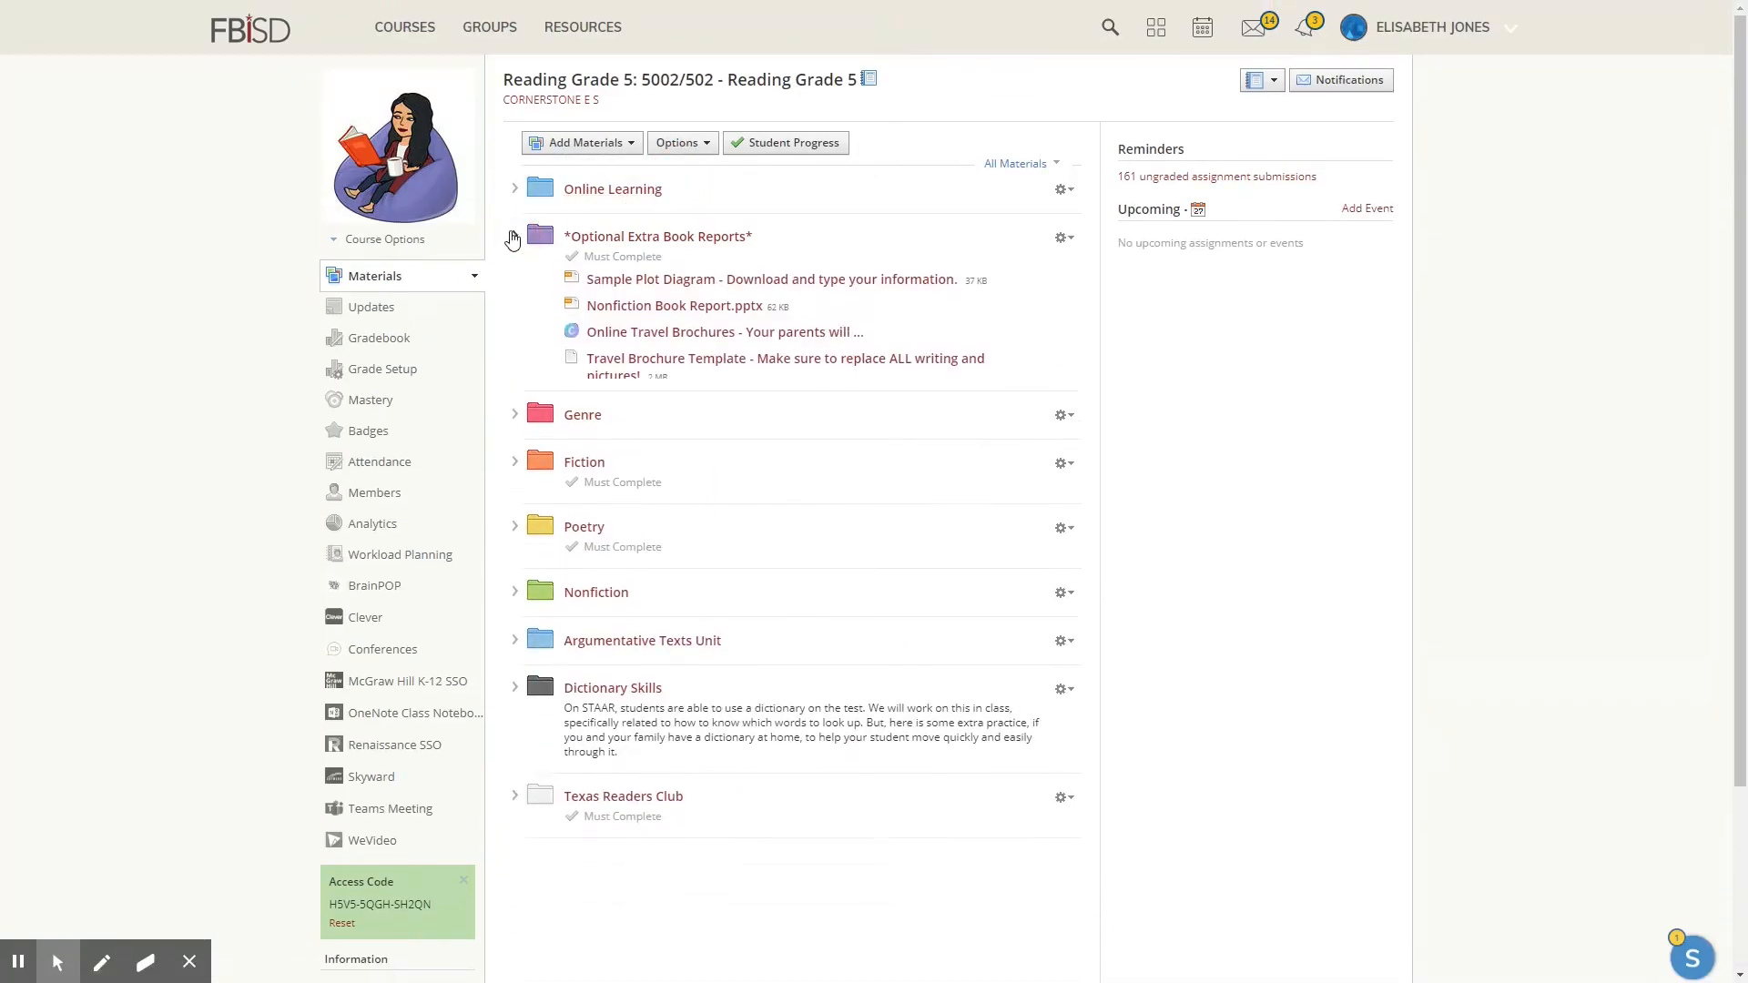
# Open the Choice Board from Monday's ELA folder inside Online Learning and look through the document.
pyautogui.click(625, 193)
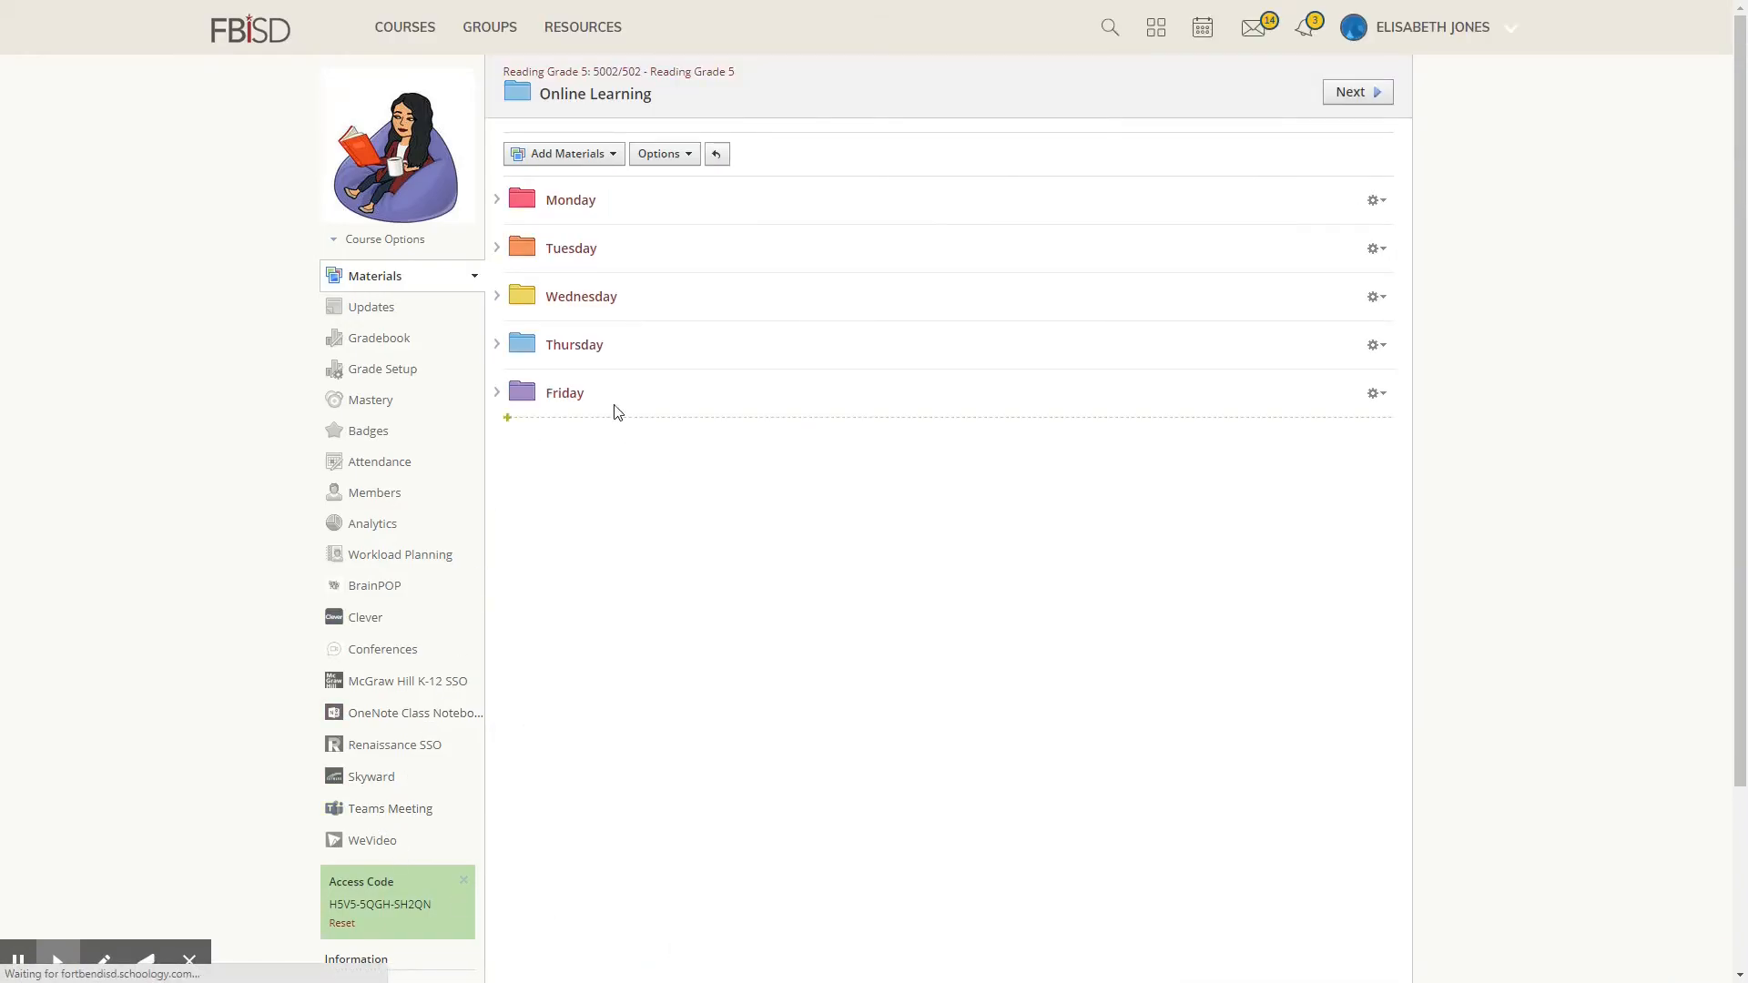
pyautogui.click(555, 202)
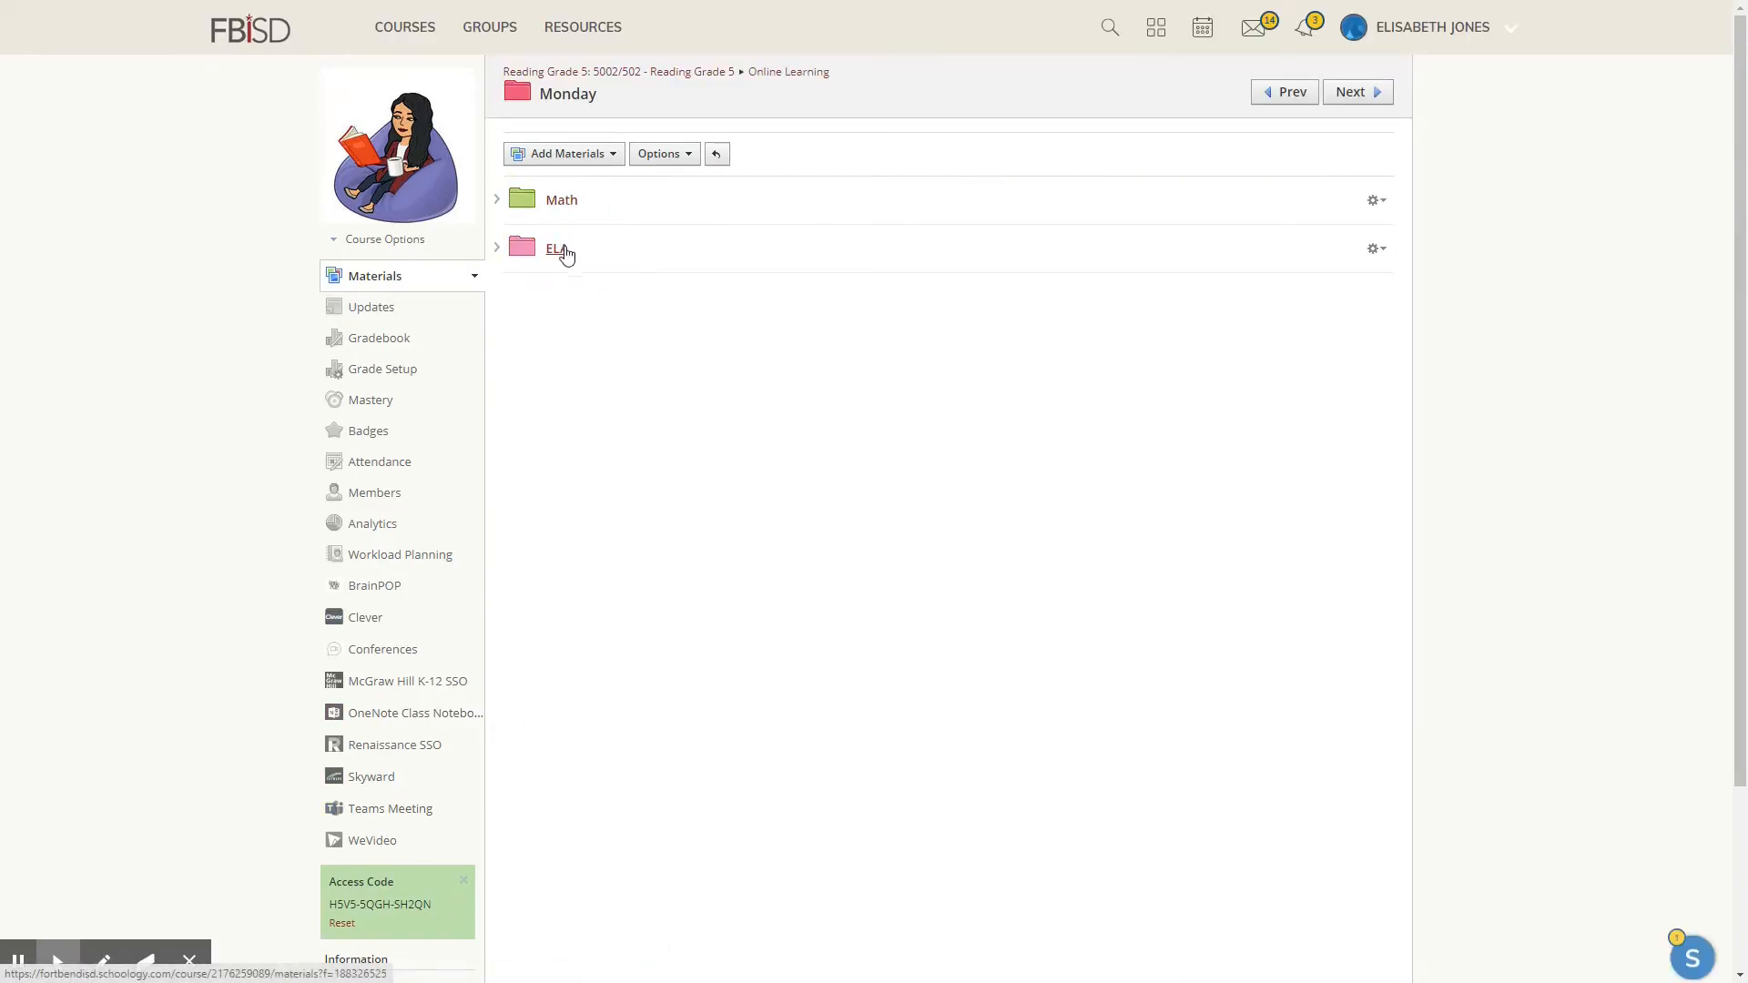
pyautogui.click(559, 250)
pyautogui.click(583, 202)
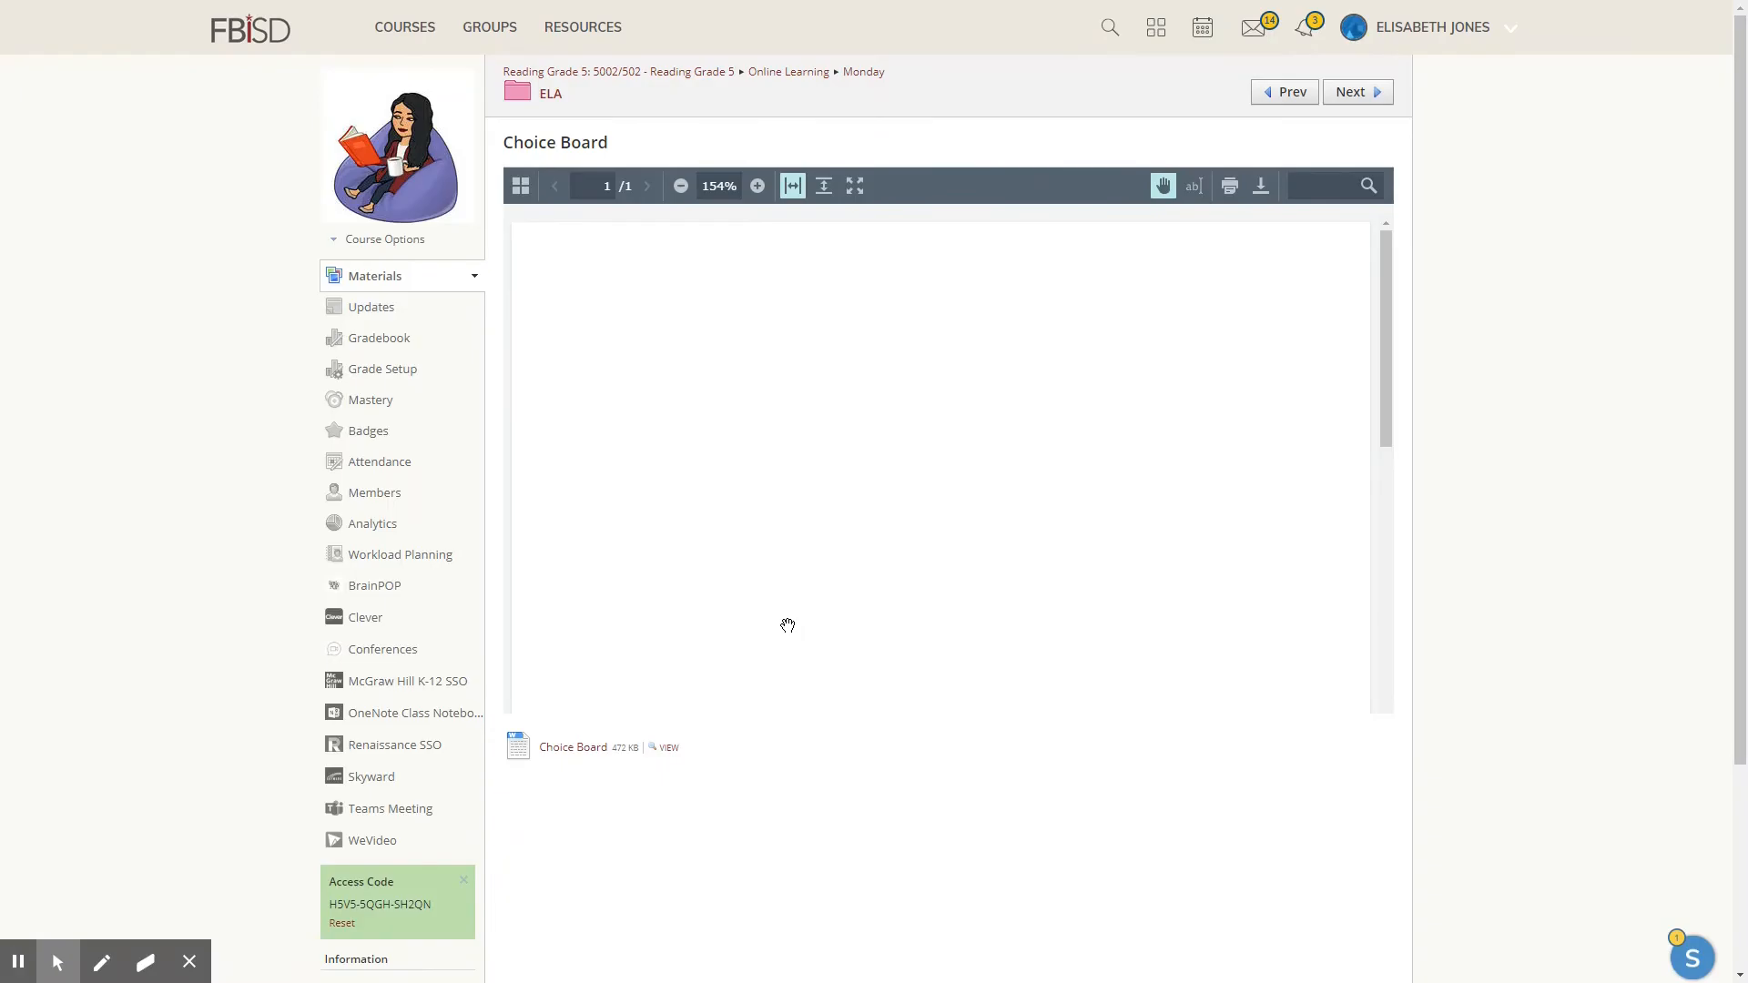
pyautogui.moveTo(785, 625); pyautogui.dragTo(804, 279)
pyautogui.moveTo(843, 636); pyautogui.dragTo(801, 878)
pyautogui.moveTo(797, 728); pyautogui.dragTo(789, 822)
# Go back to the Monday folder, revisit its ELA folder, and return to the course's main materials.
pyautogui.click(864, 71)
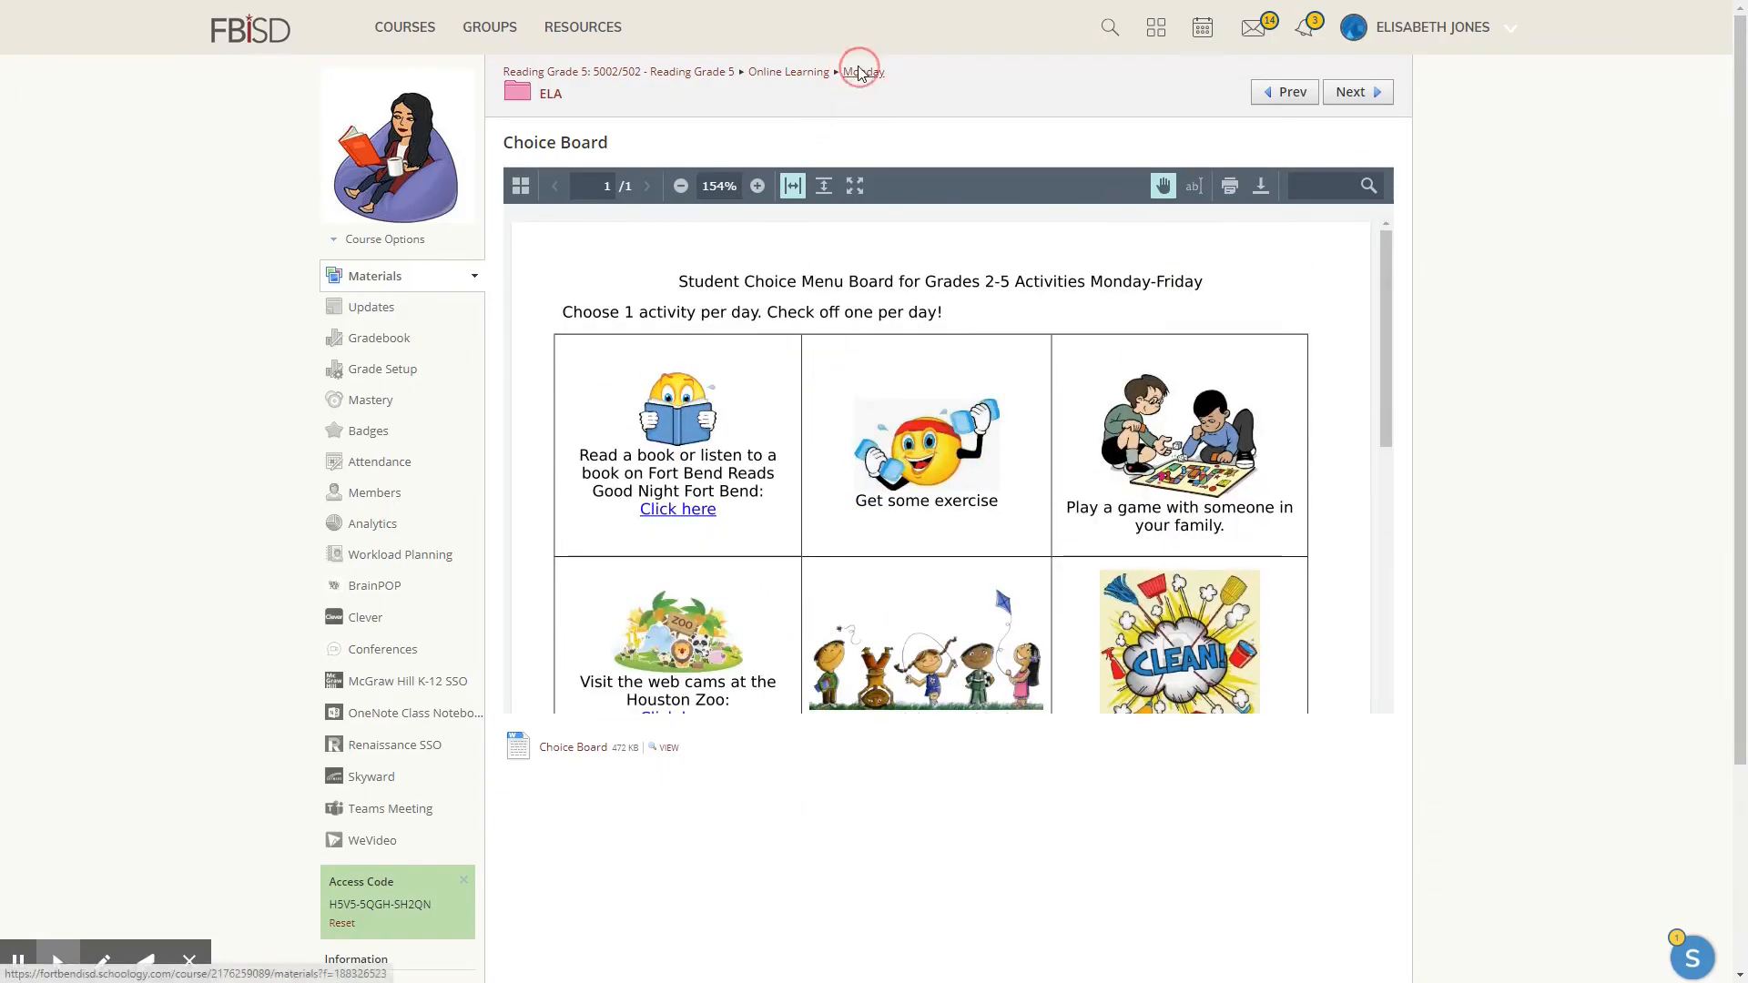
pyautogui.click(558, 250)
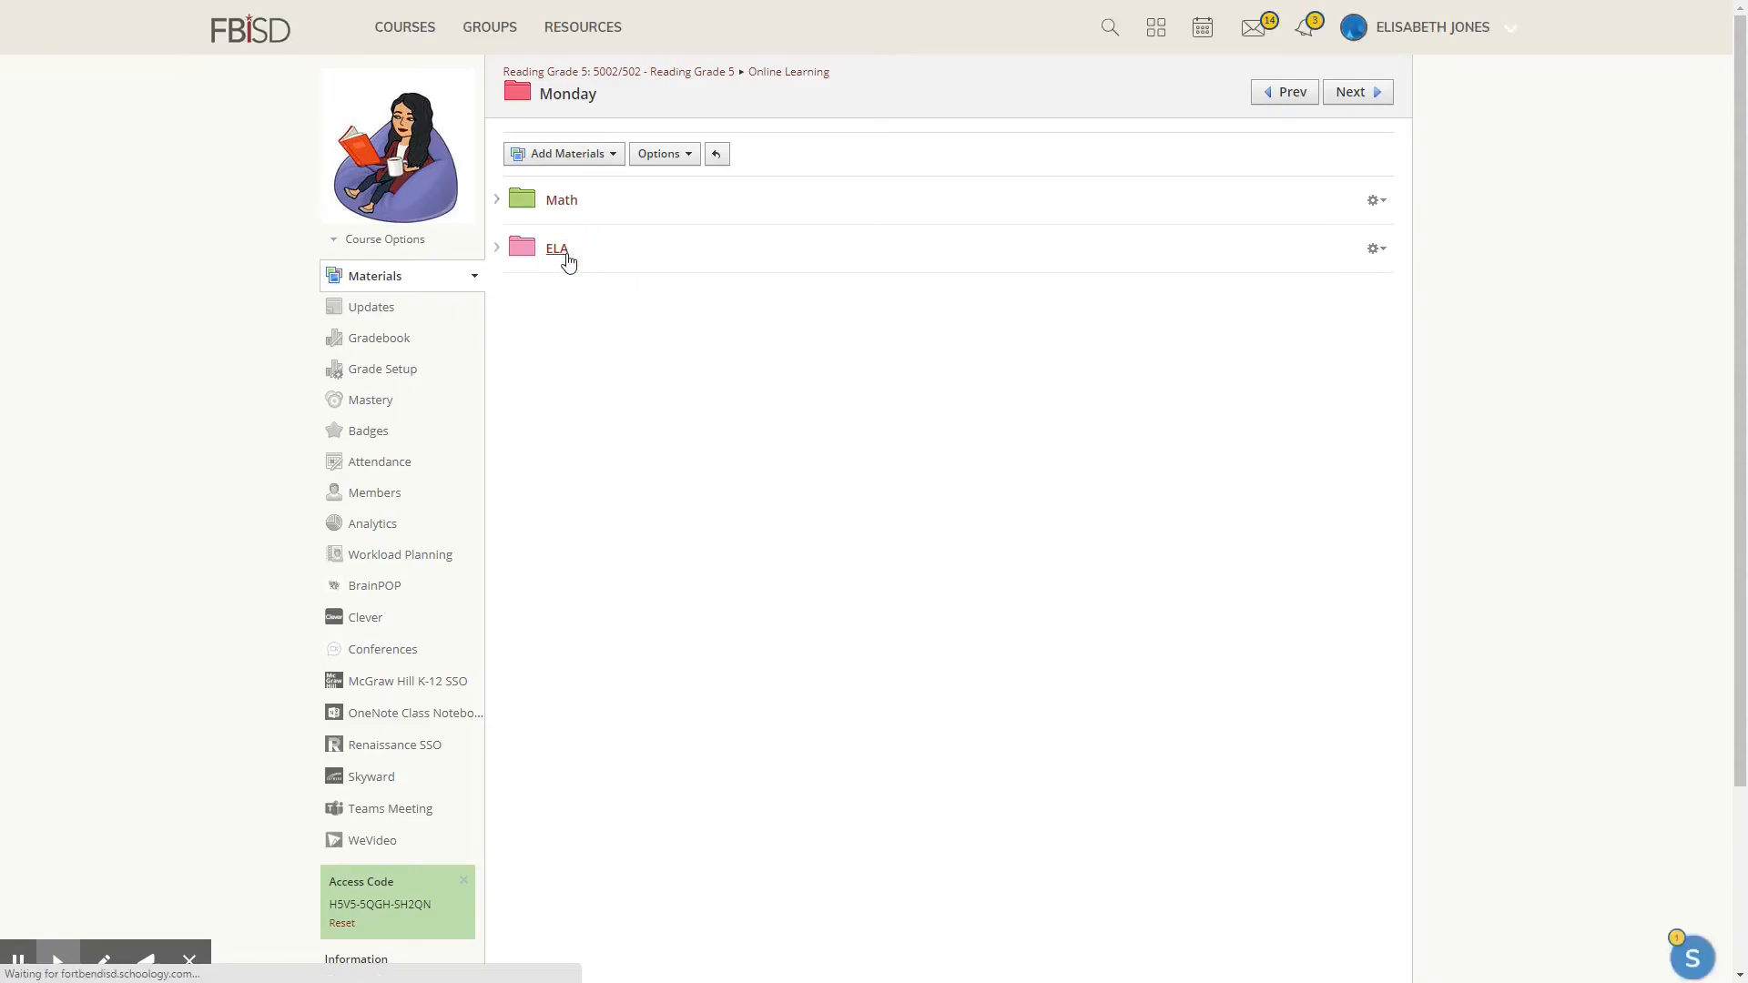
pyautogui.click(671, 76)
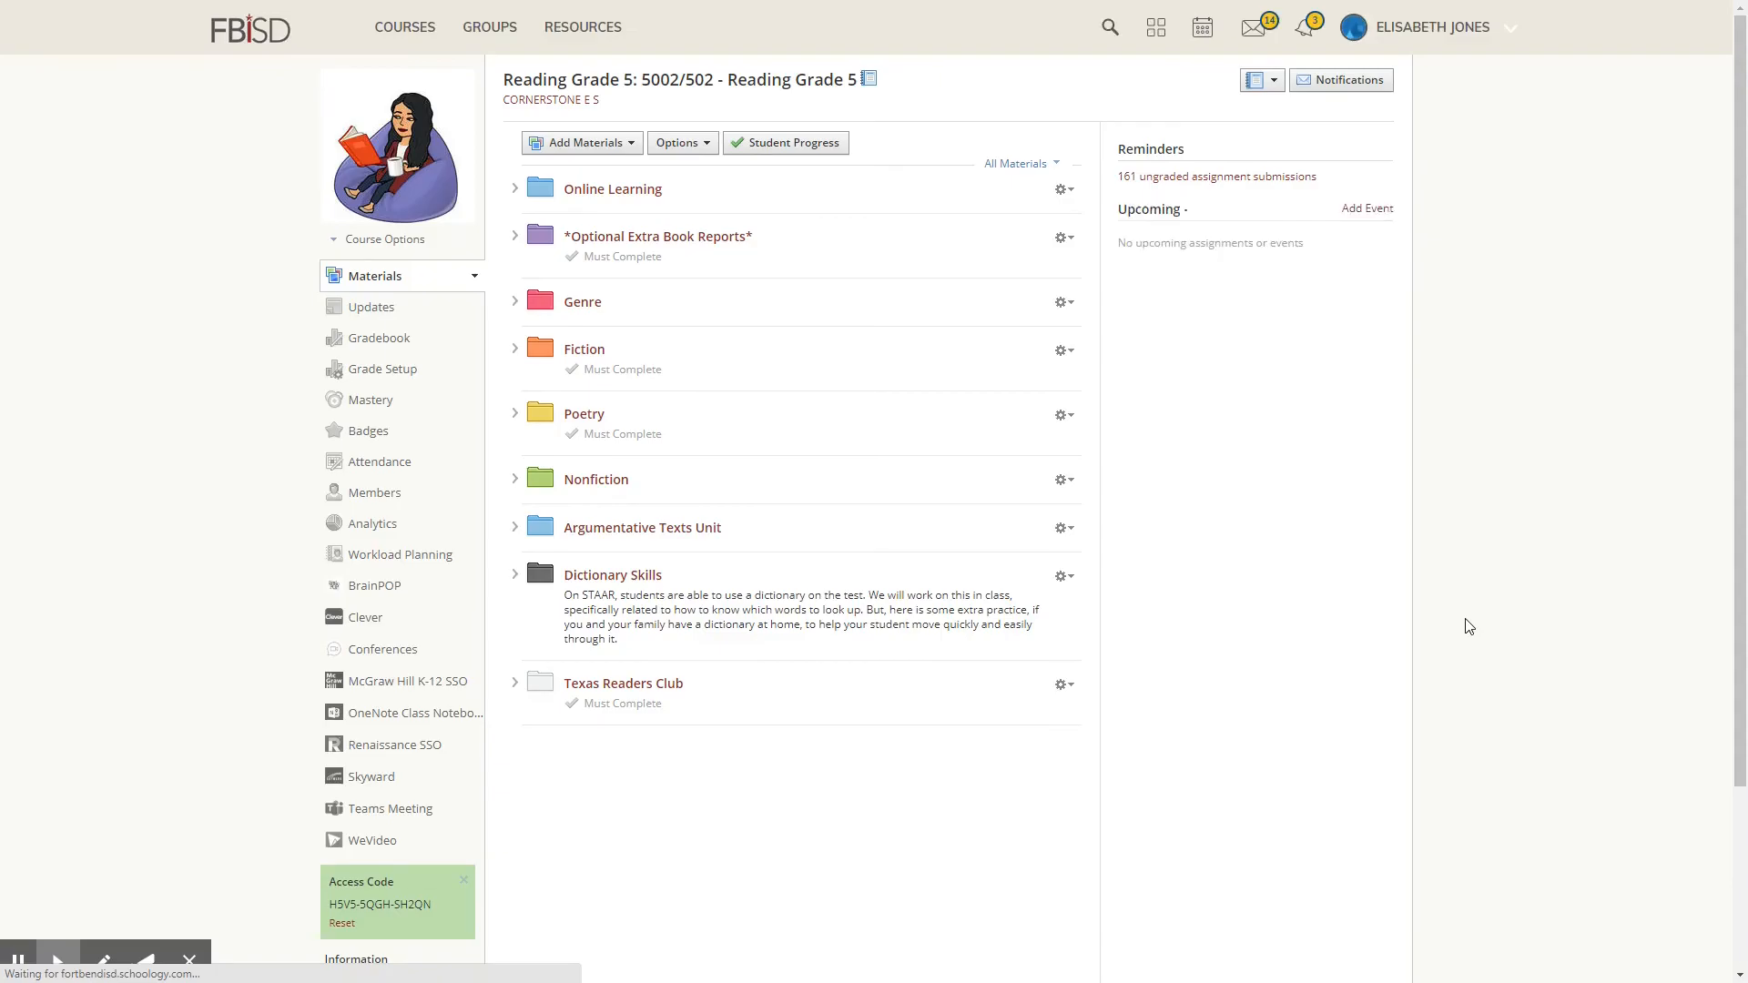